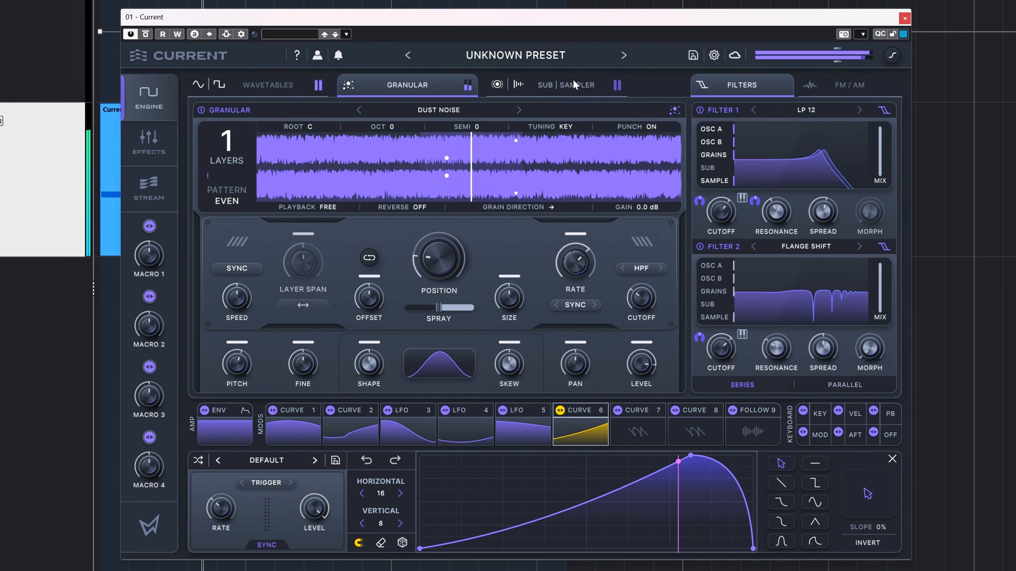
Step: View the Sub/Sampler page, then look through the Rift Distortion, Cluster Delay, Swarm Reverb, Morph EQ and empty effect slots
click(567, 86)
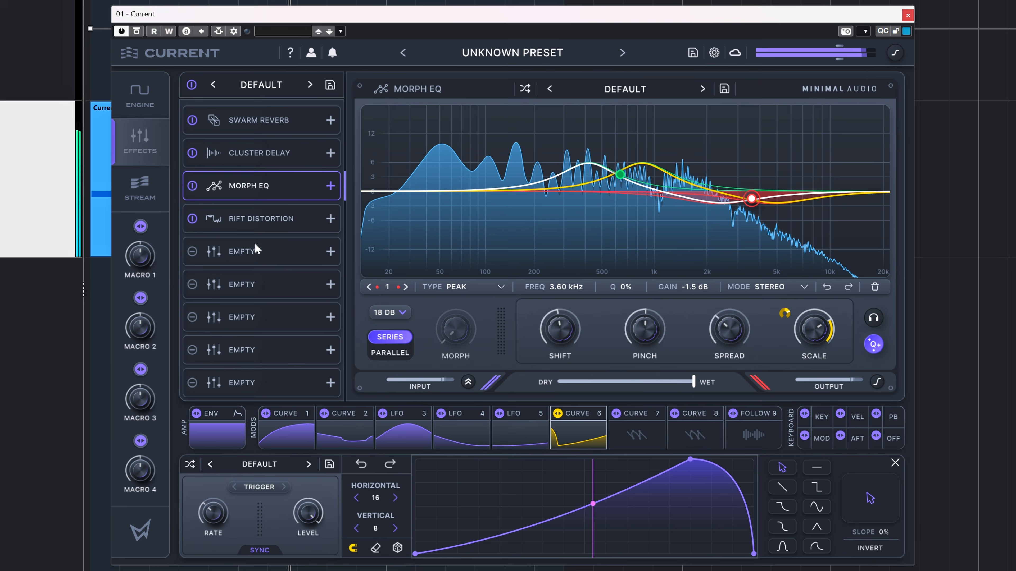
click(258, 218)
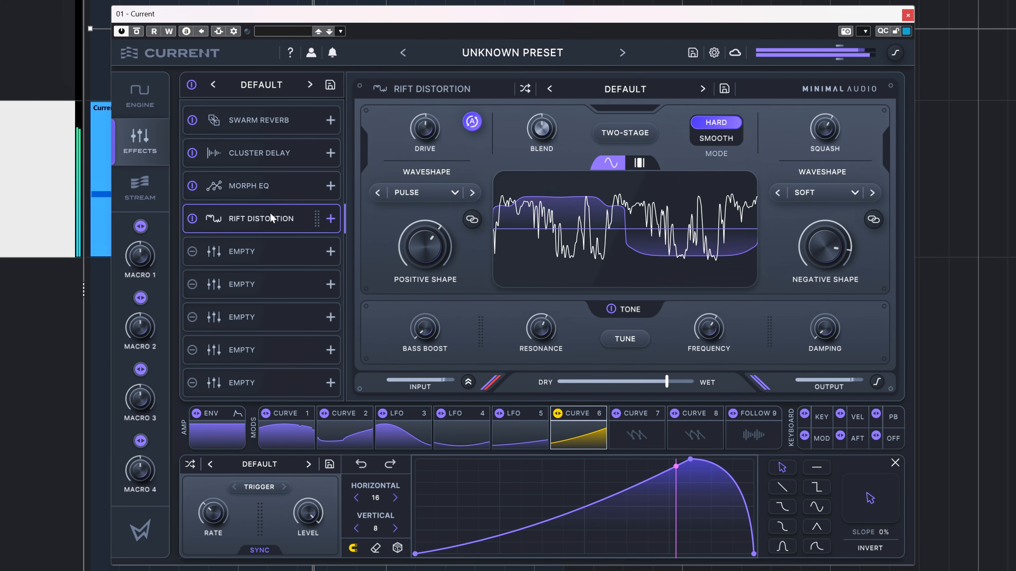
click(272, 153)
click(287, 122)
click(279, 156)
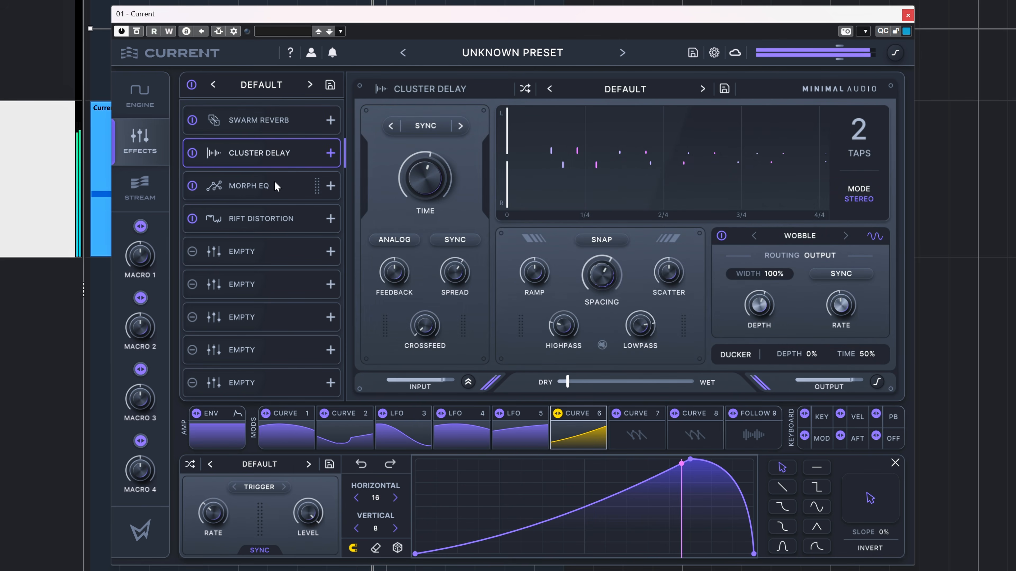
click(275, 186)
click(269, 220)
click(257, 255)
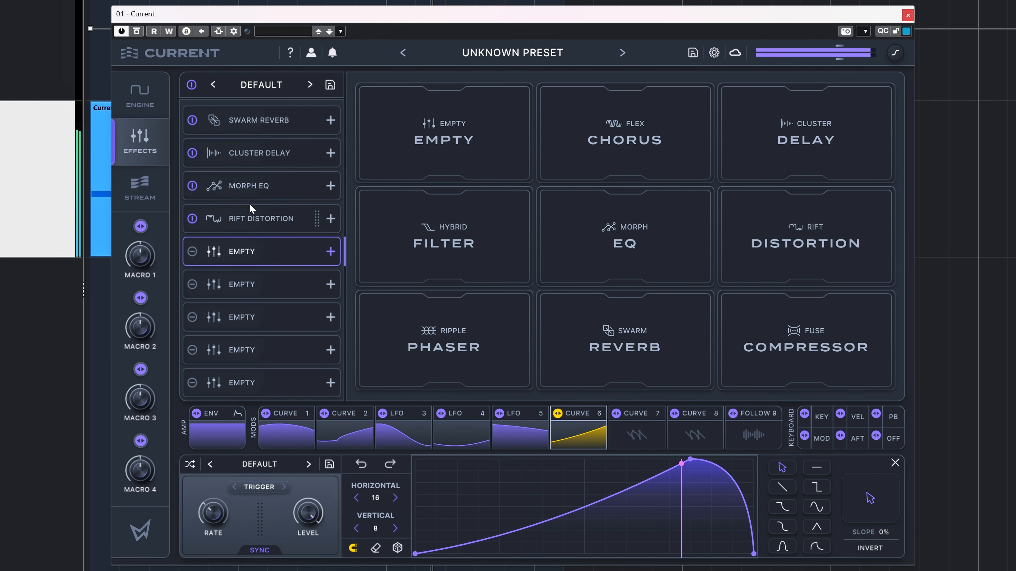
click(261, 162)
click(236, 186)
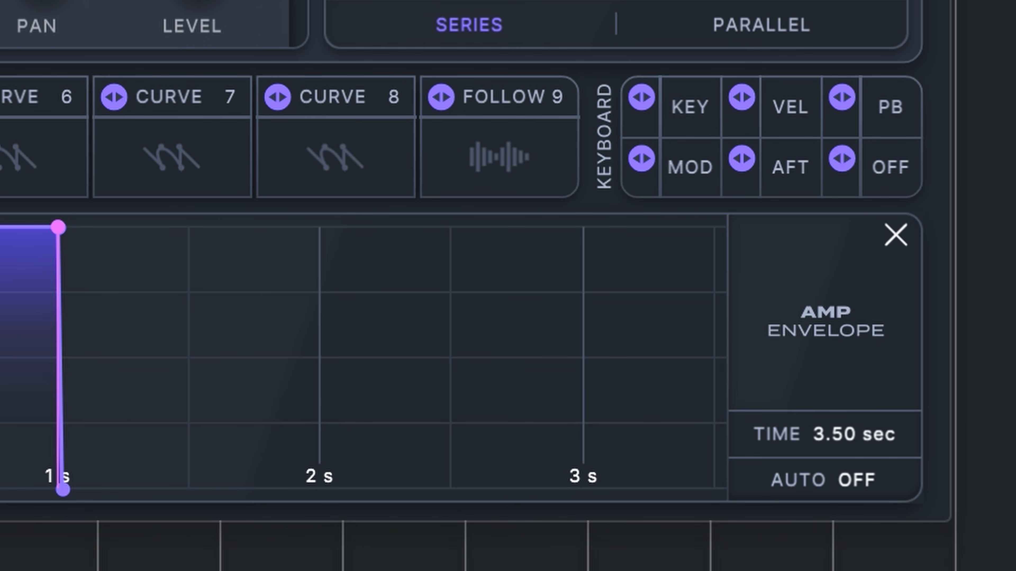
Step: Leave the amp envelope editor for the keyboard, enable Mono and Legato, and increase the glide time
click(894, 242)
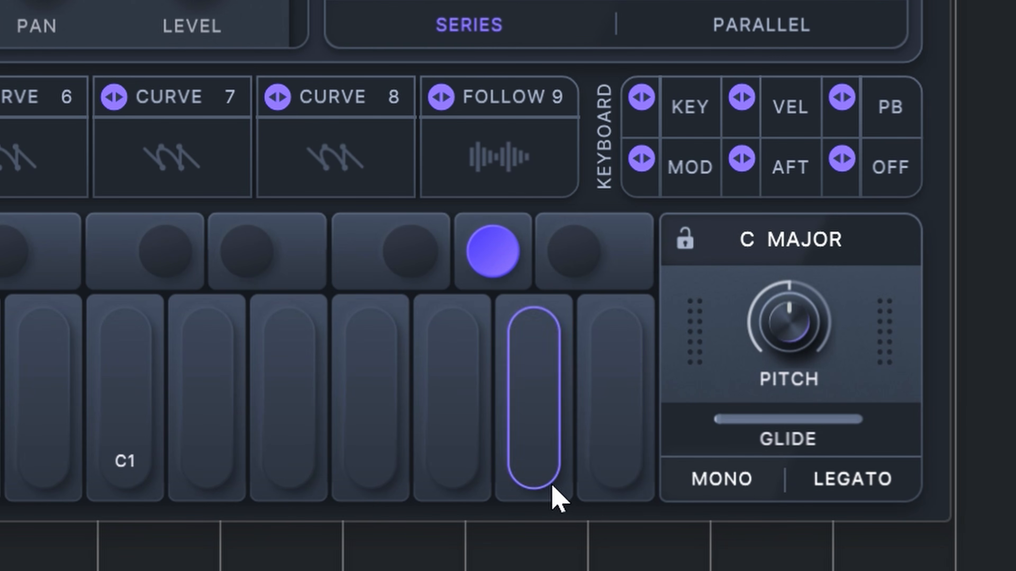
click(739, 480)
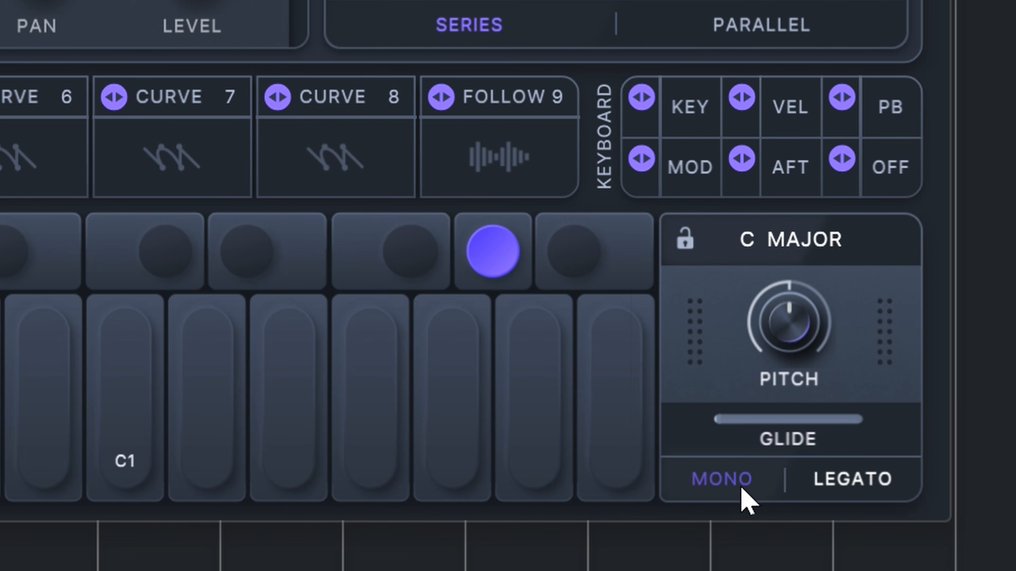
click(868, 482)
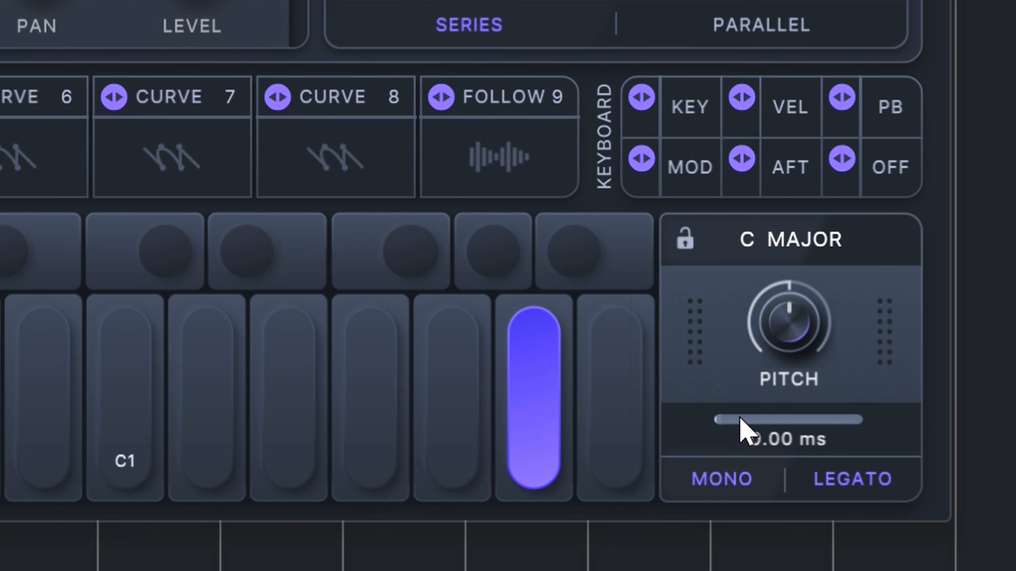
drag(739, 417, 944, 421)
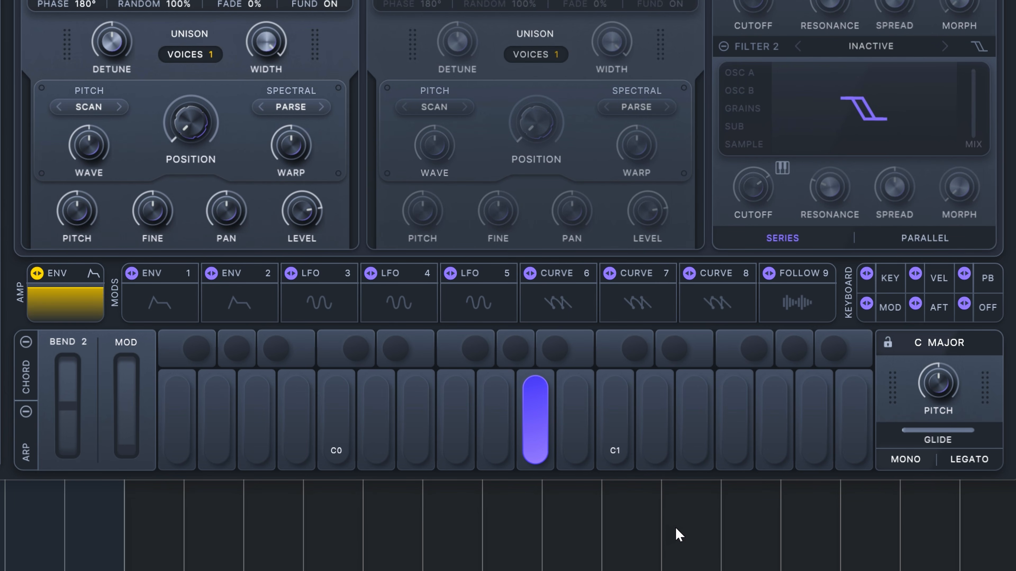
Step: Turn on the chord generator for the keyboard and show its chord settings
click(28, 374)
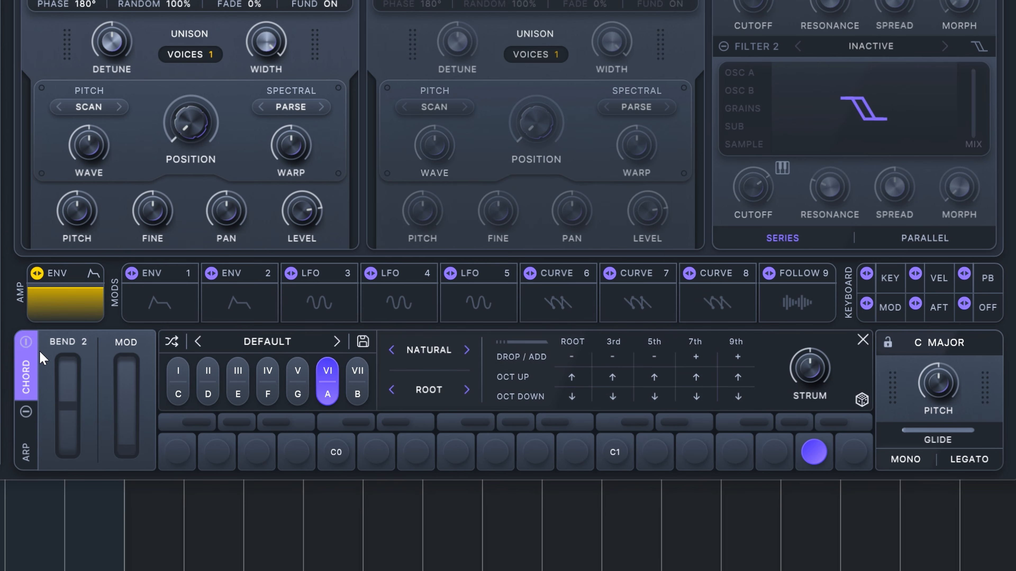
click(262, 386)
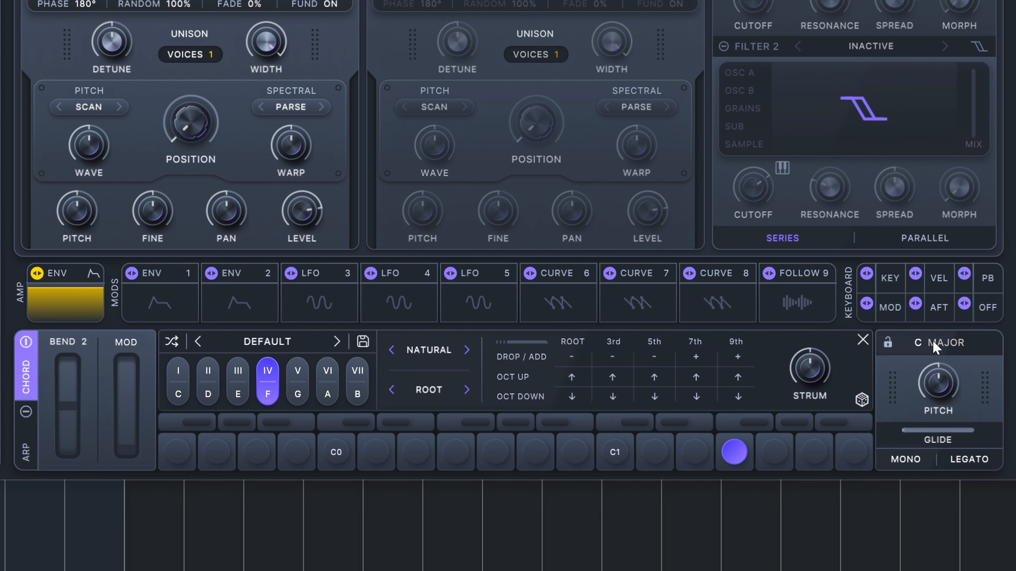
click(288, 384)
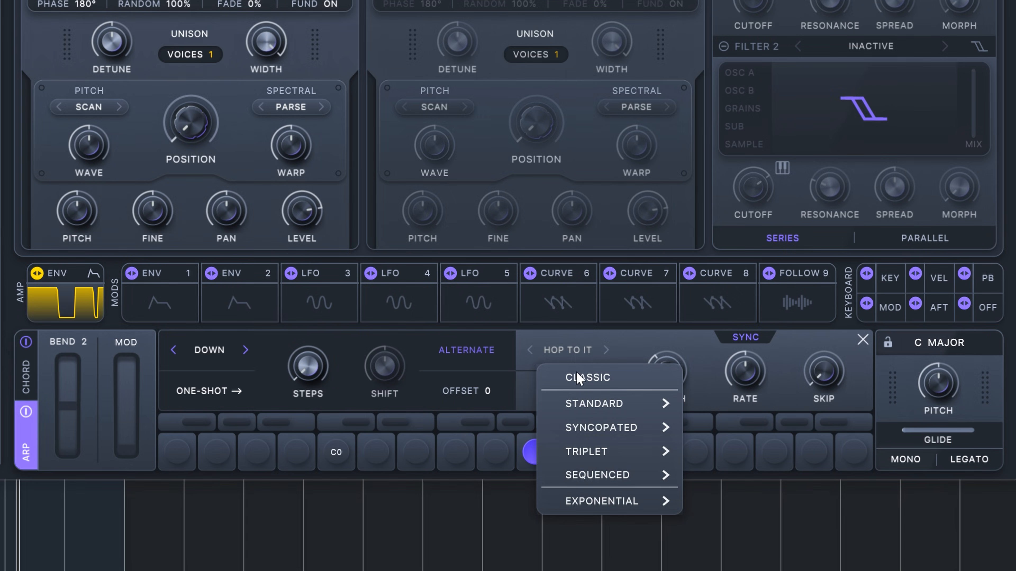
Step: Try the Swung triplet rhythm on the arpeggiator, and set its rhythm to the standard Hop To It pattern
mouse_move(596, 451)
click(720, 380)
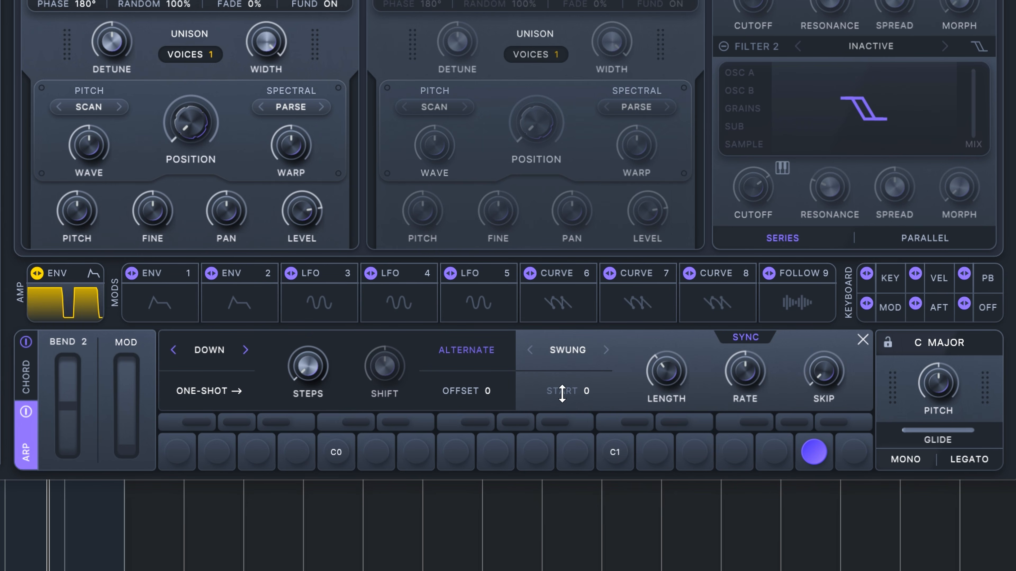
click(600, 362)
mouse_move(653, 404)
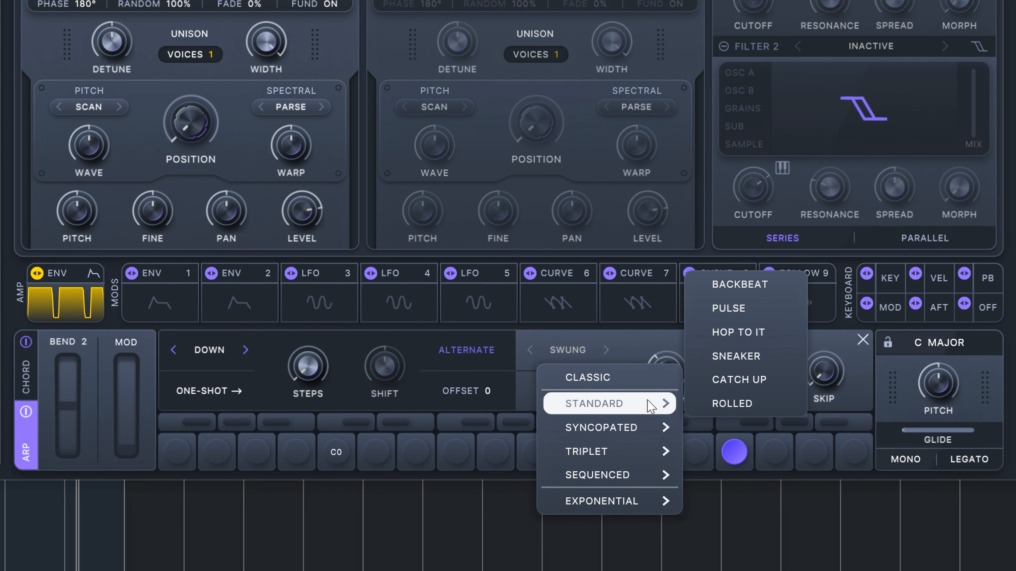
click(726, 331)
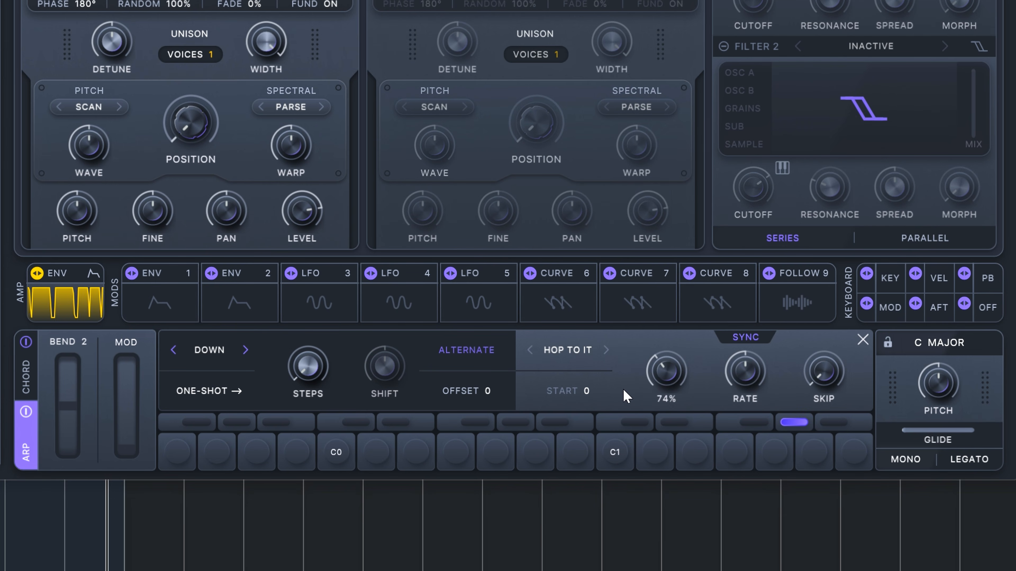
Step: Turn off the arpeggiator and load the Emotive preset The Gateway in the chord generator
click(26, 376)
click(25, 416)
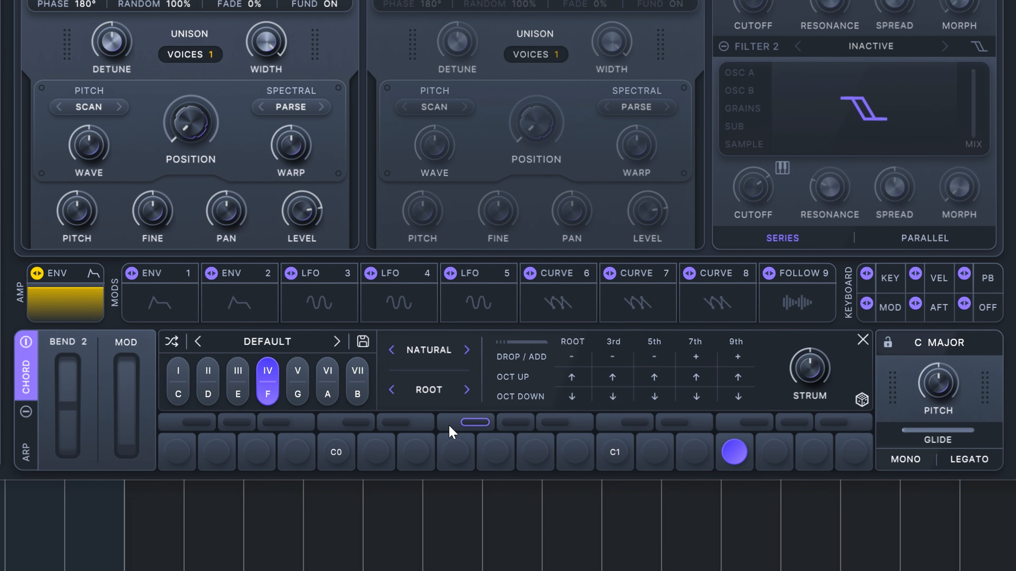
click(280, 342)
mouse_move(360, 392)
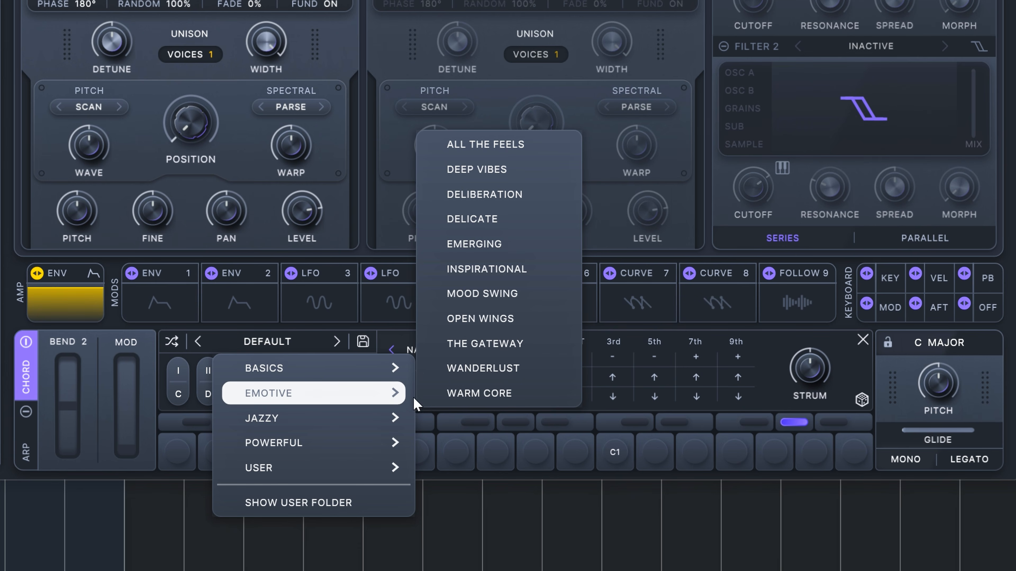
click(500, 342)
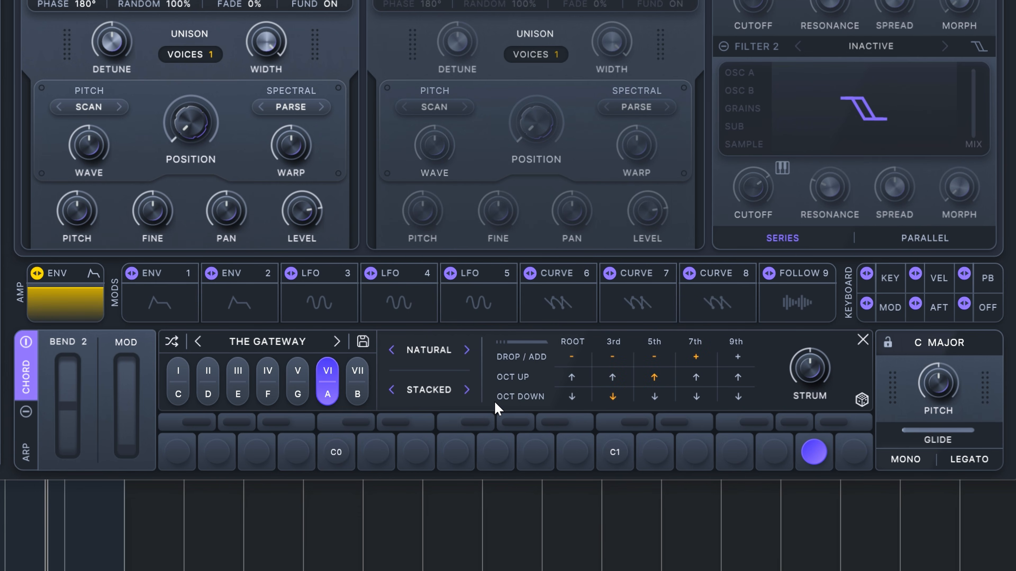
click(267, 341)
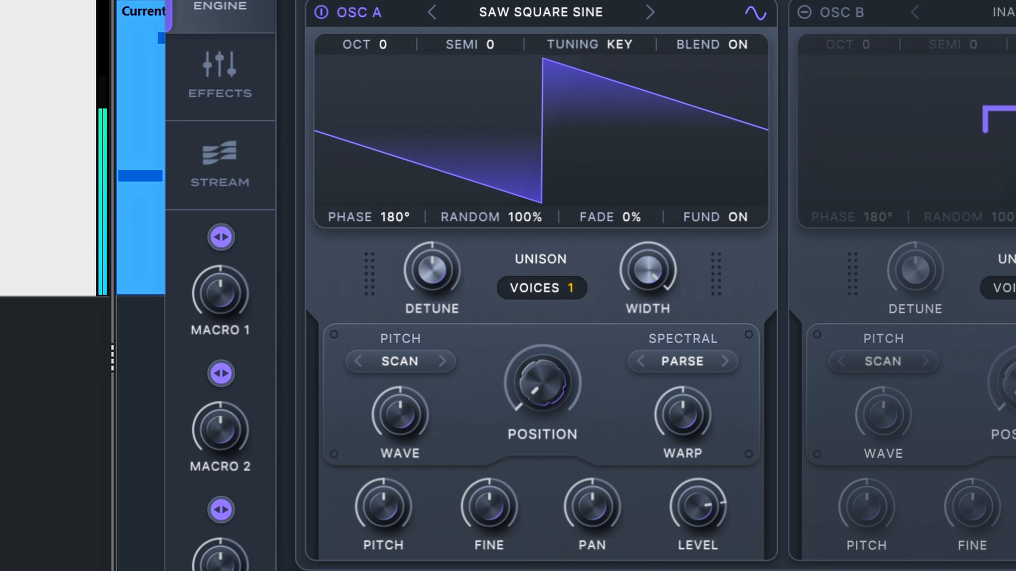
Step: Load the Chorus PWM wavetable from the Drift collection into OSC A and close the wavetable browser
click(560, 17)
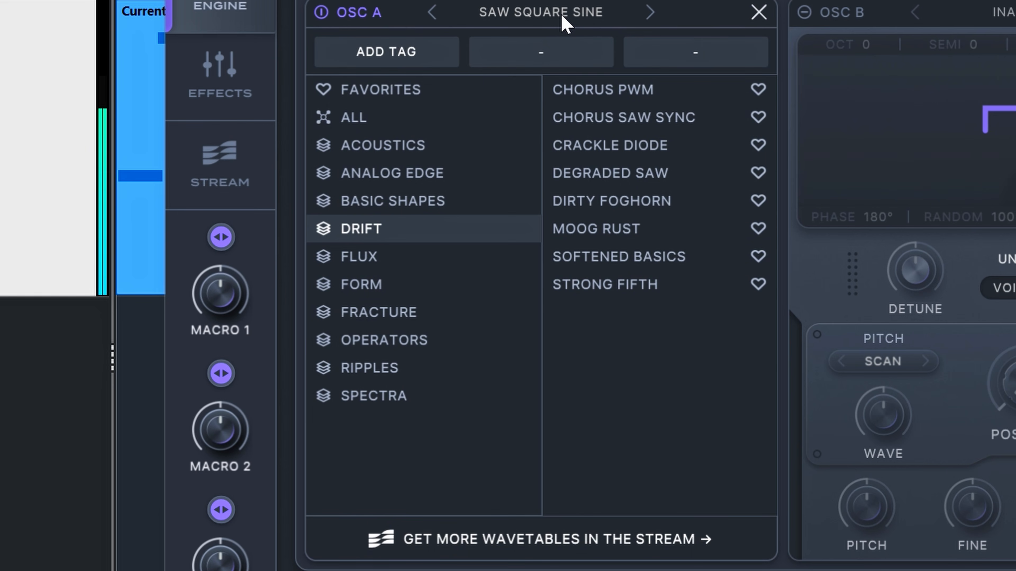
click(600, 91)
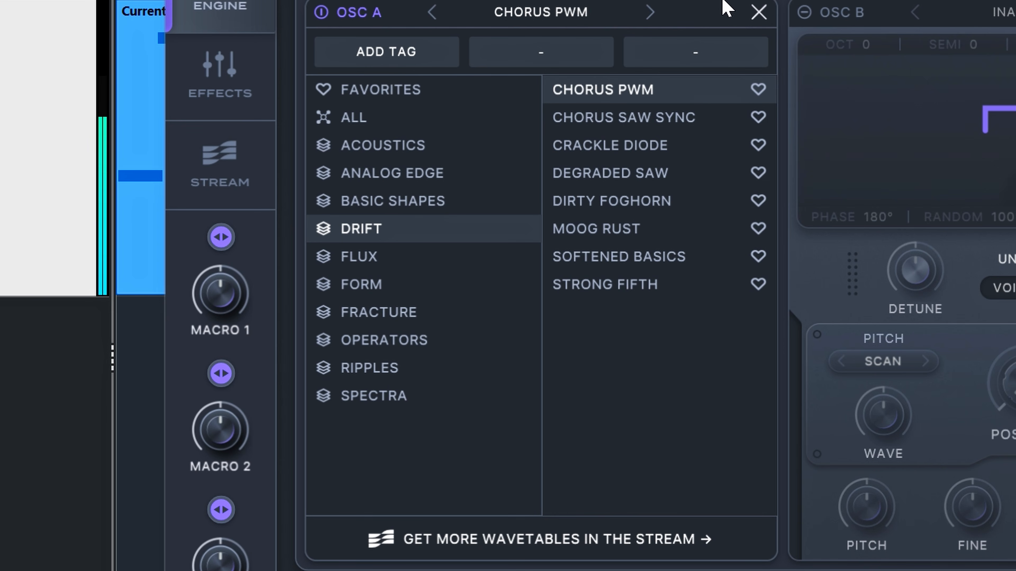
click(758, 12)
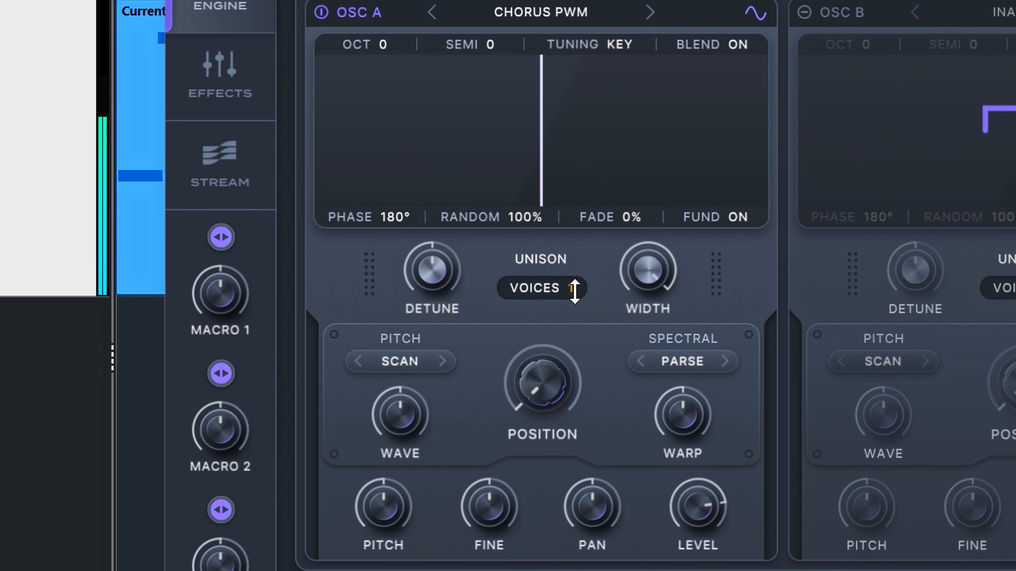
Step: Set OSC A's unison to 2 voices and reduce its detune amount
drag(584, 283, 585, 277)
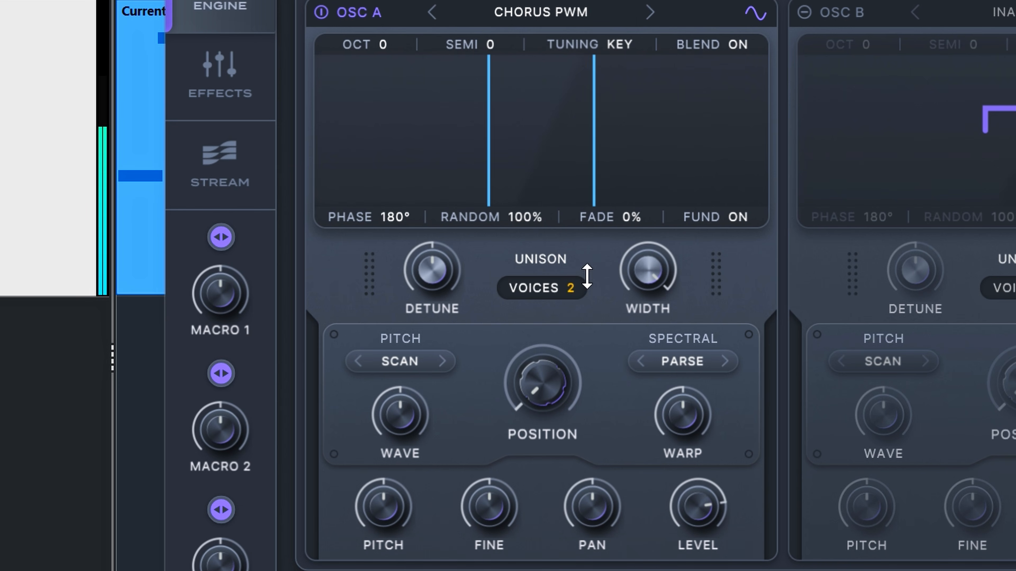
mouse_move(437, 280)
drag(433, 278, 421, 334)
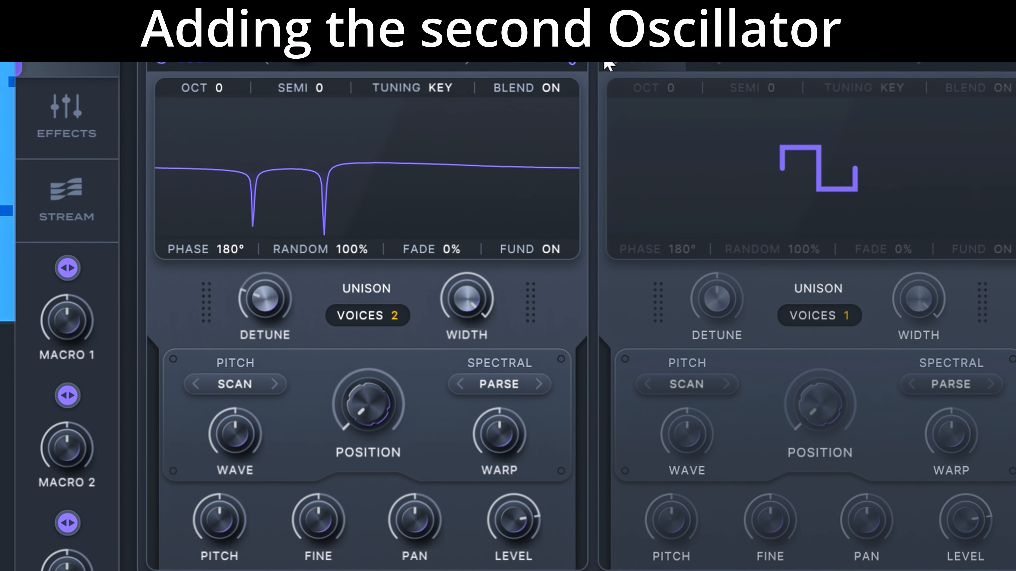
Step: Activate OSC B with the Saw Square Sine wavetable and lower its level to -8.3 dB
click(519, 81)
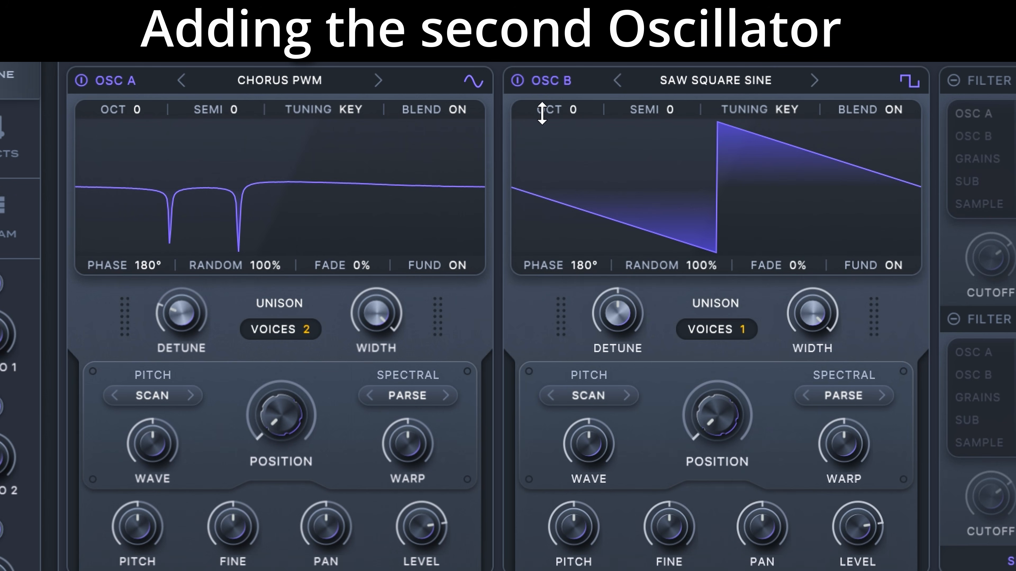
drag(860, 540, 850, 570)
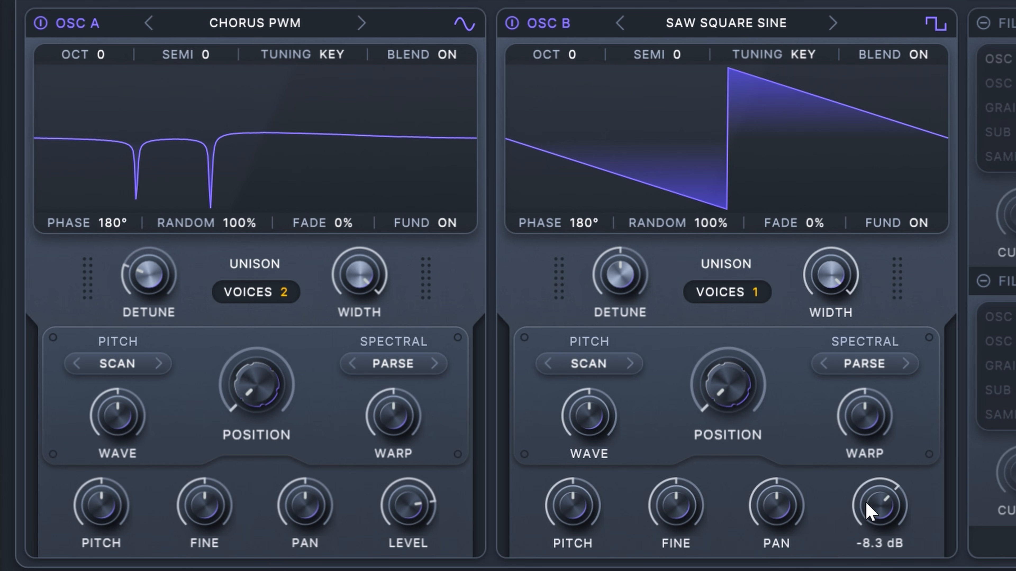
Step: Set OSC B's unison to 3 voices and its detune to 13%
drag(749, 301, 767, 263)
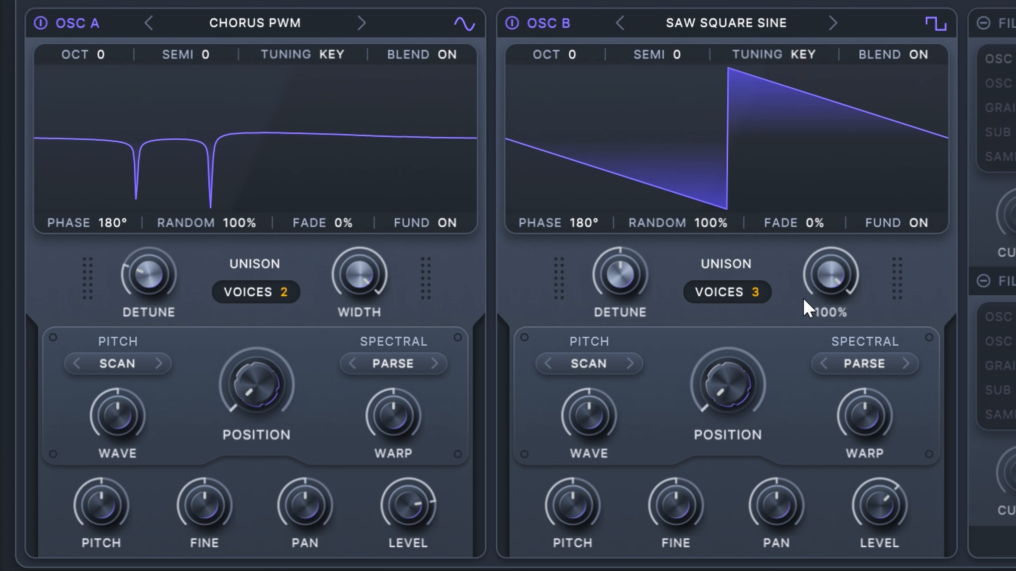
drag(618, 272, 583, 312)
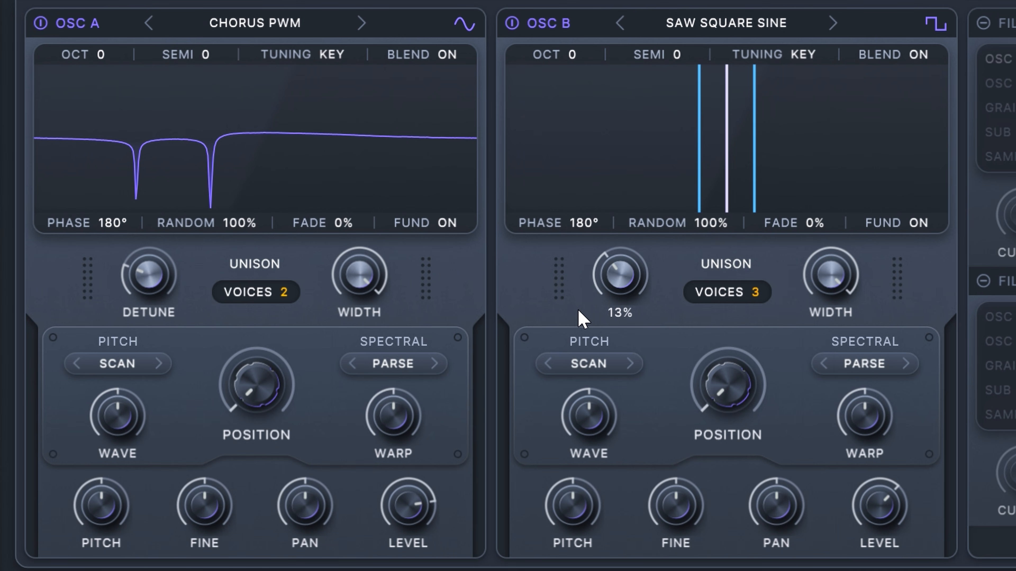
drag(582, 318, 582, 317)
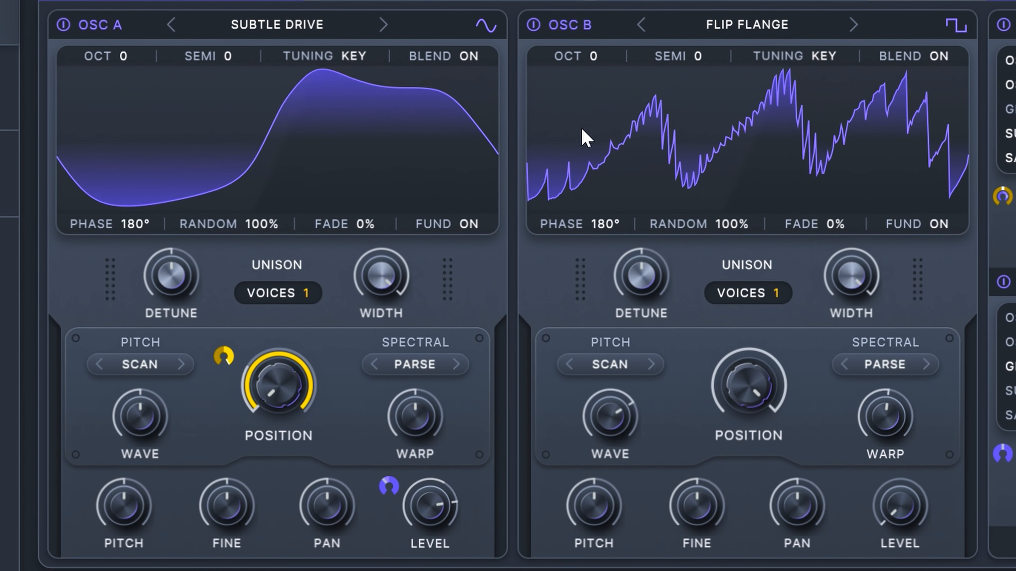
Step: Turn off OSC B and examine the available pitch and spectral warp modes of OSC A
click(534, 25)
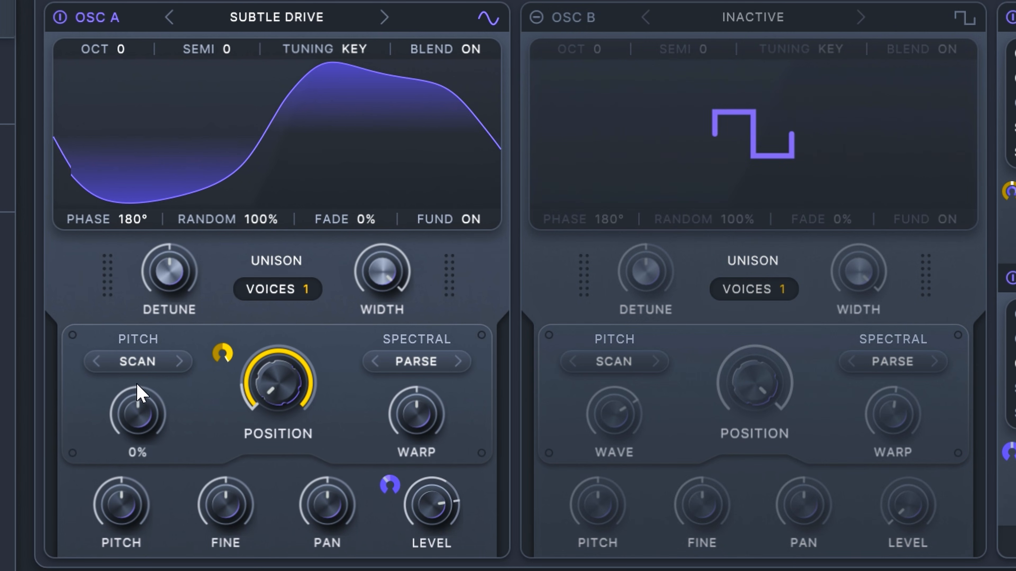
click(128, 366)
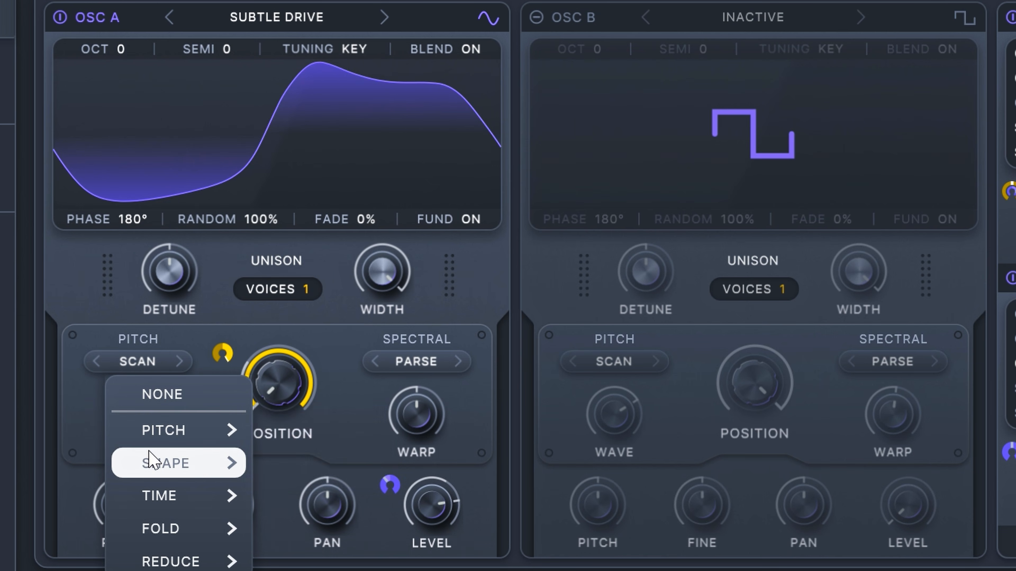
mouse_move(189, 470)
click(425, 363)
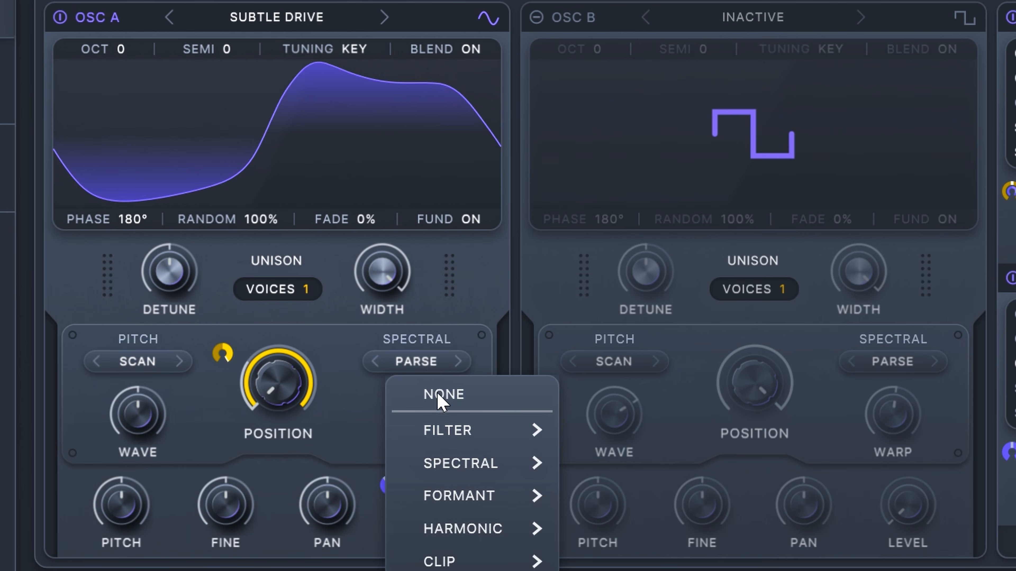
mouse_move(455, 473)
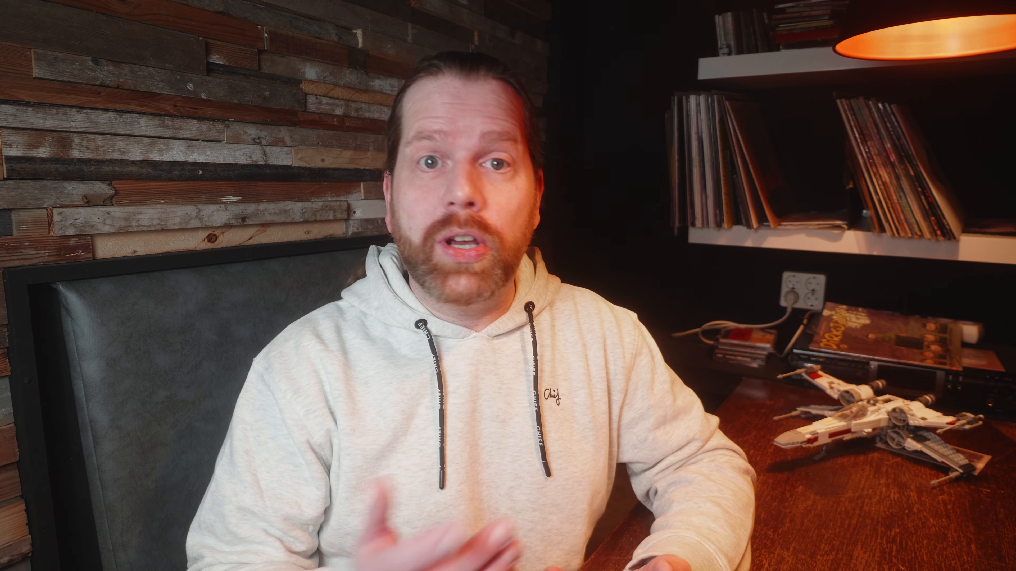
Step: Shape OSC A's Subtle Drive wavetable by raising the Sync wave amount, lowering the Parse warp and raising the position
drag(132, 410, 124, 382)
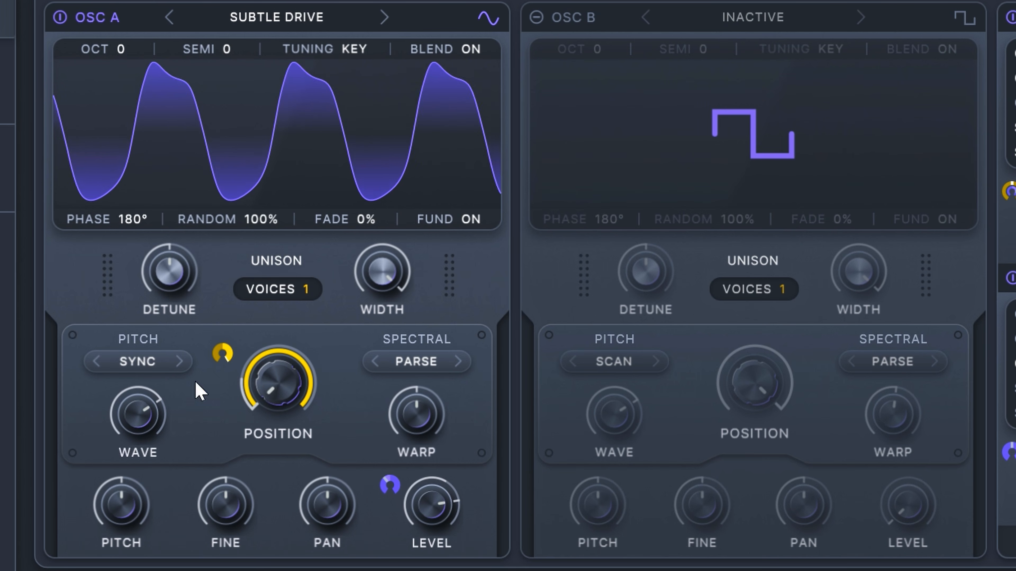
drag(410, 403, 390, 442)
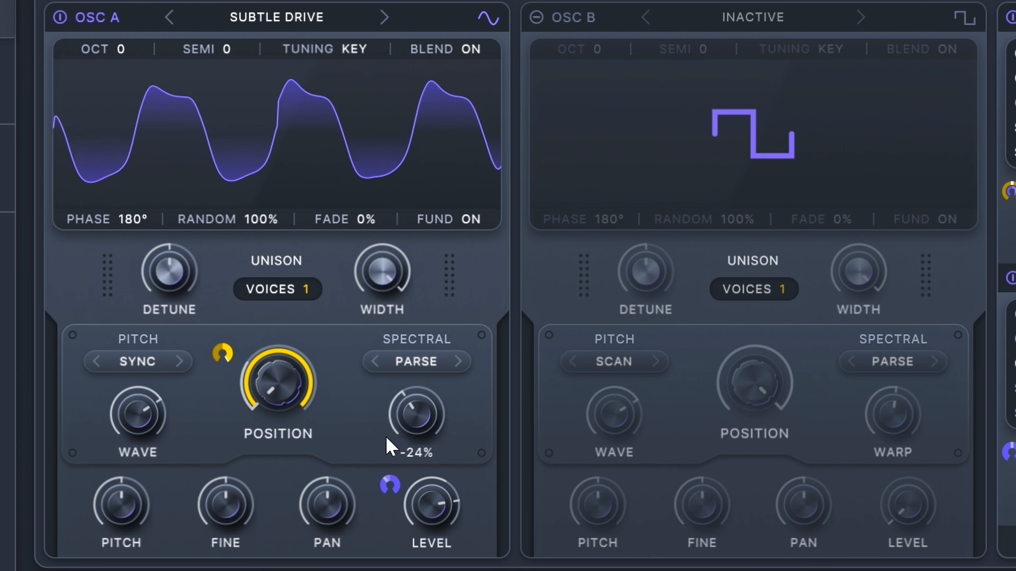
drag(290, 408, 281, 213)
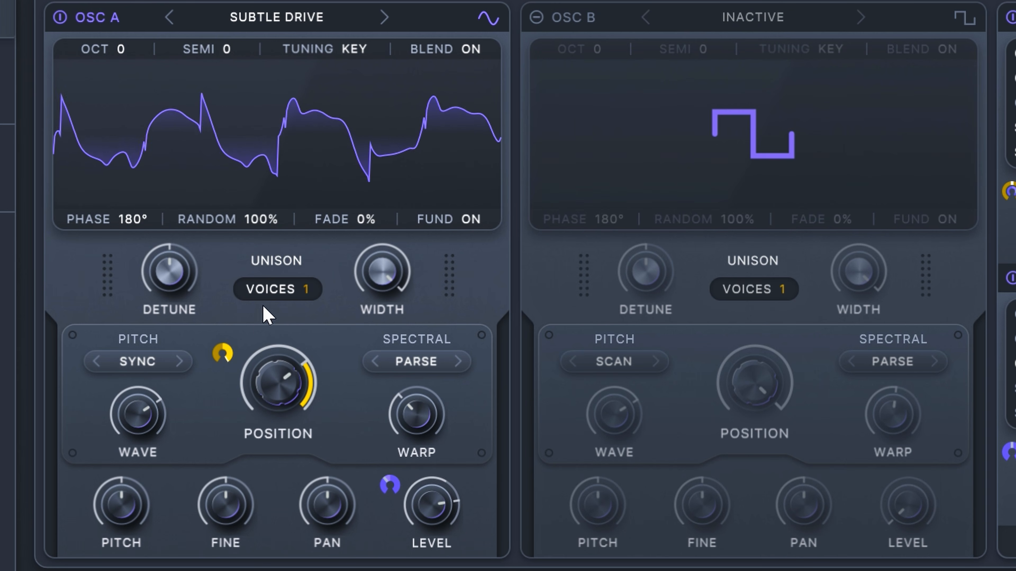
Step: Adjust the modulation depth on OSC A's wavetable position and set its Sync wave amount to about 38%
mouse_move(226, 358)
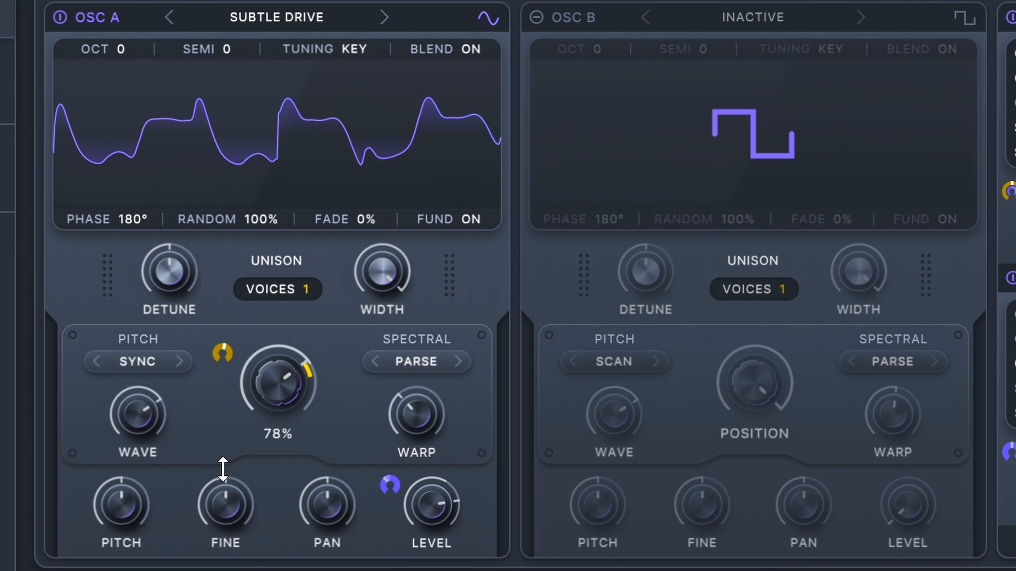
drag(223, 465, 201, 450)
drag(140, 420, 136, 468)
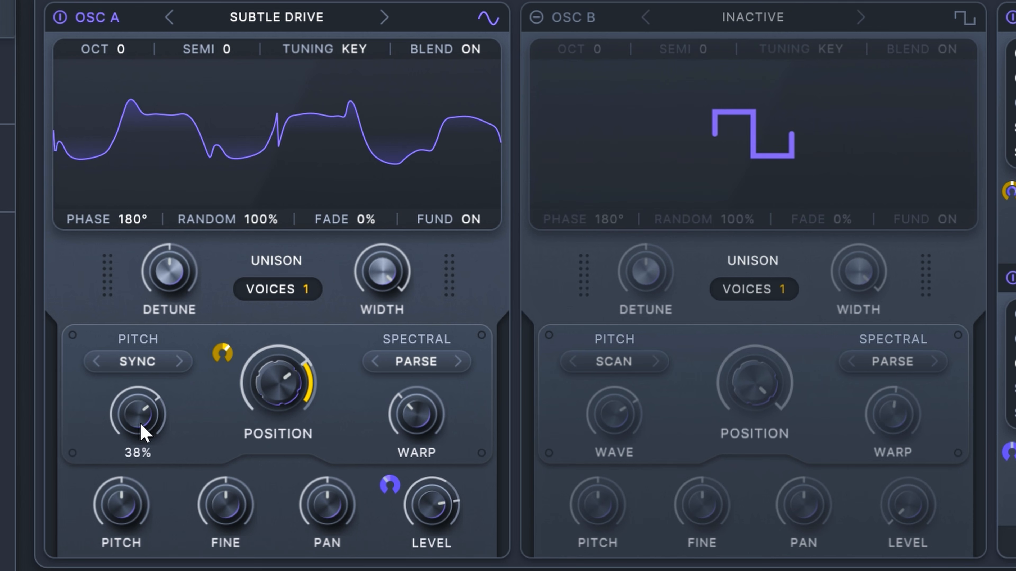
Step: Activate OSC B with the Flip Flange wavetable and raise its level from silence
click(537, 17)
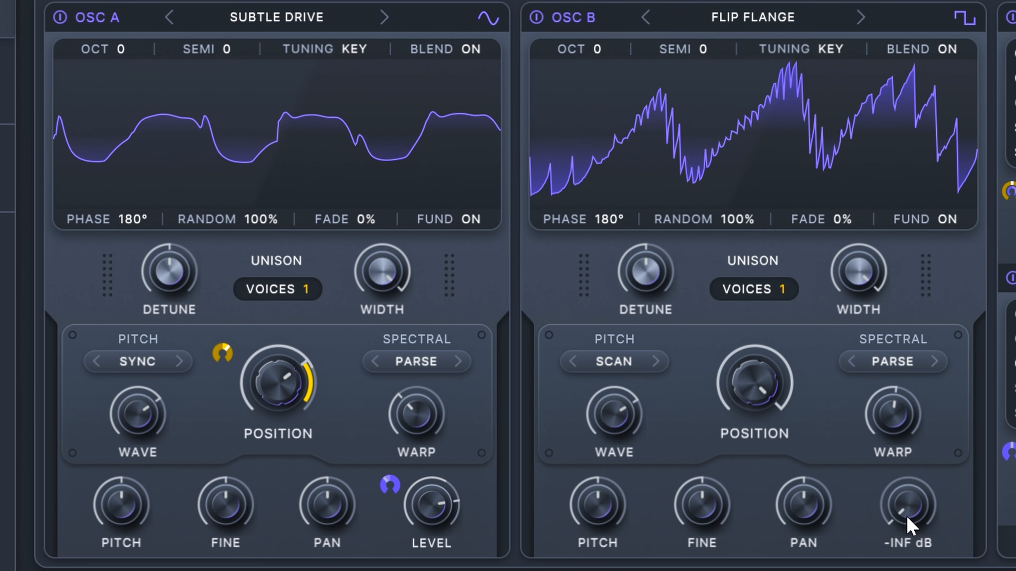
drag(908, 522, 919, 382)
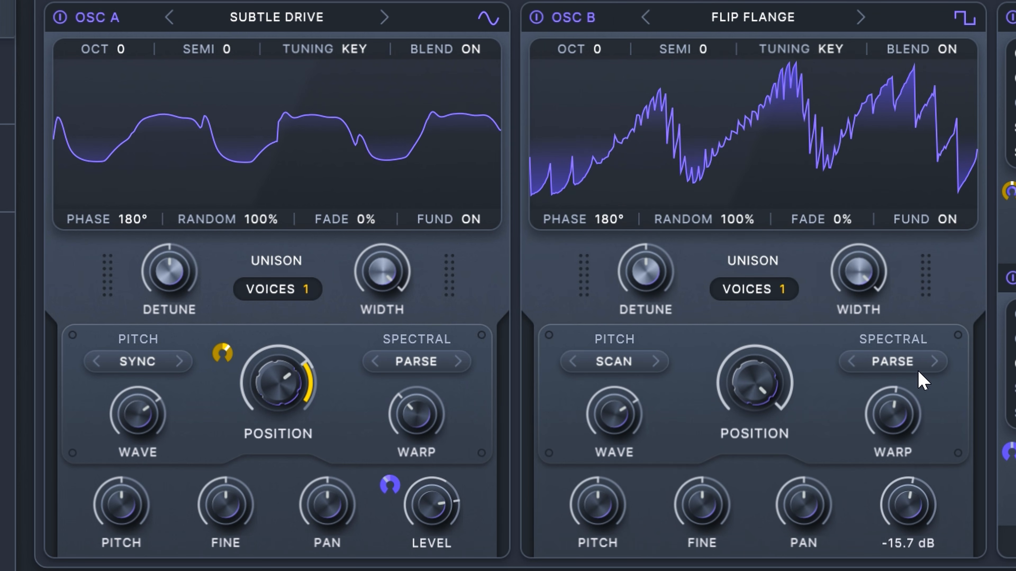
Step: Switch OSC B's pitch warp to Series and its spectral warp to Ripple, adjusting the wave and warp amounts
click(655, 361)
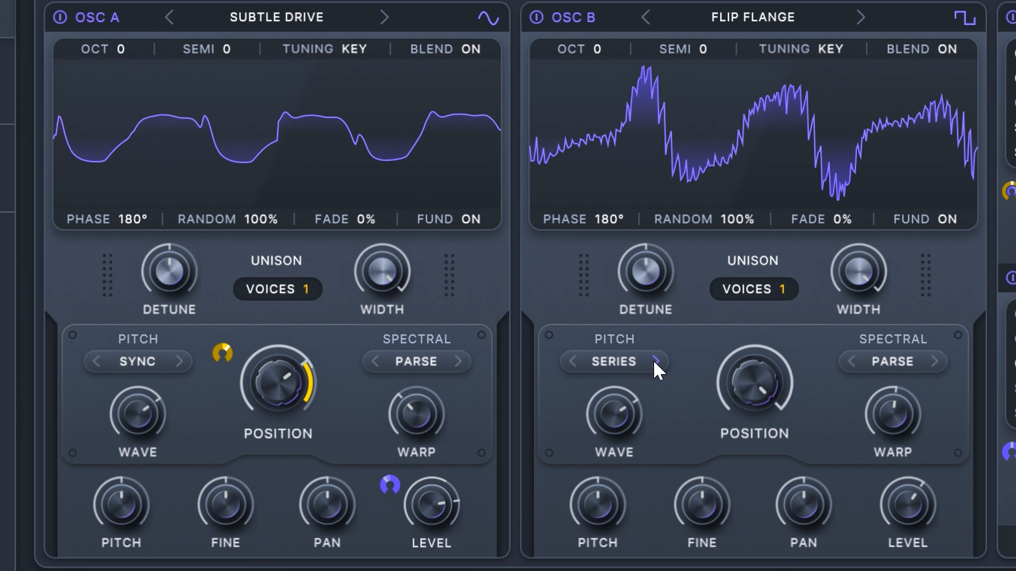
mouse_move(617, 412)
mouse_down()
mouse_move(583, 539)
mouse_move(609, 428)
mouse_up()
drag(930, 431, 832, 394)
click(934, 361)
click(935, 362)
Step: Lower OSC B's wavetable position, readjust its wave amount and switch the wave warp to the Skew shape mode
drag(752, 354, 742, 418)
drag(603, 427, 622, 408)
click(650, 361)
click(655, 362)
click(656, 362)
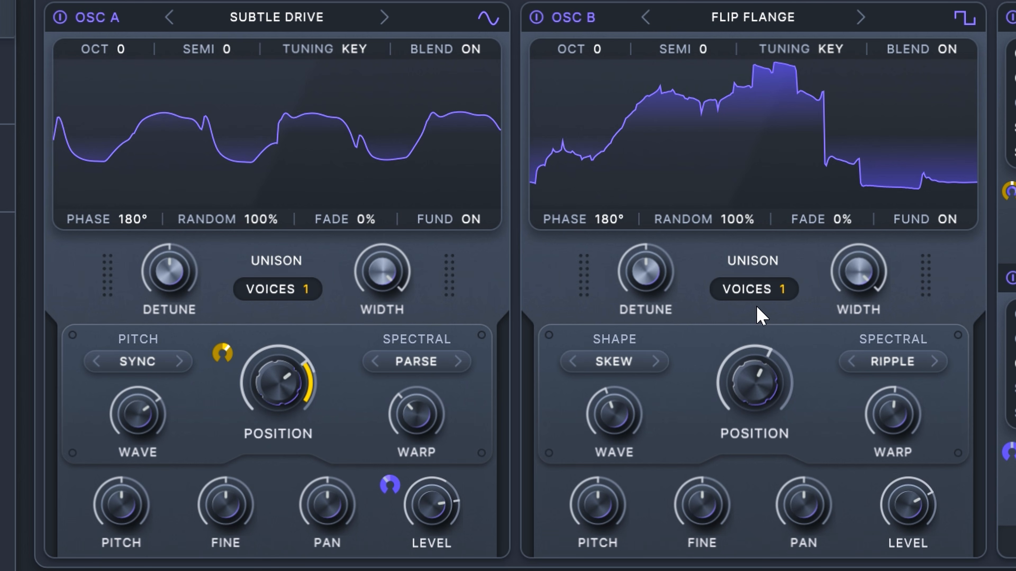
Step: Set OSC B's unison to 3 voices with a lower level, and set OSC A's unison to 6 voices
drag(768, 290, 783, 246)
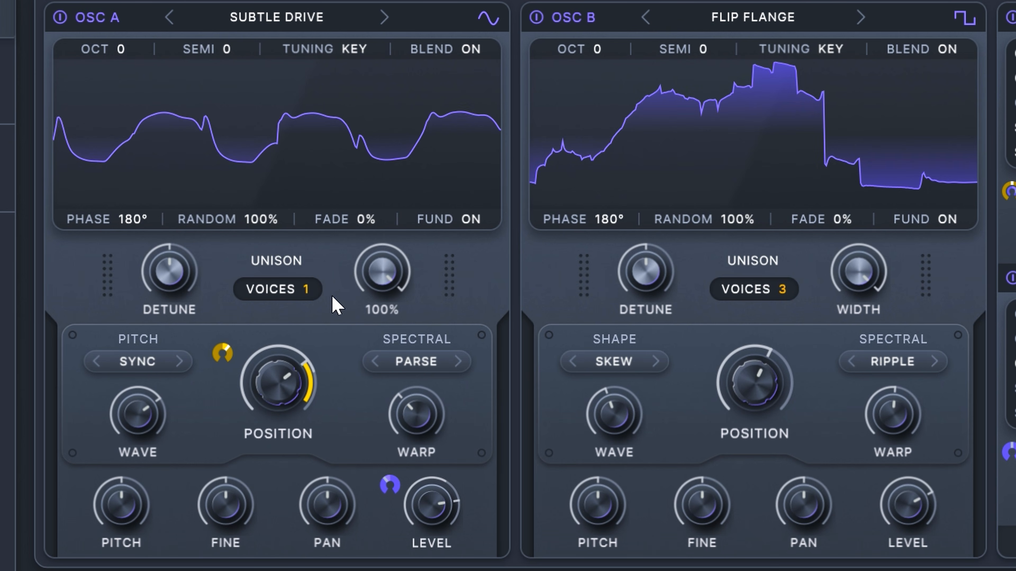
drag(285, 285, 285, 251)
drag(284, 183, 282, 454)
drag(908, 505, 908, 554)
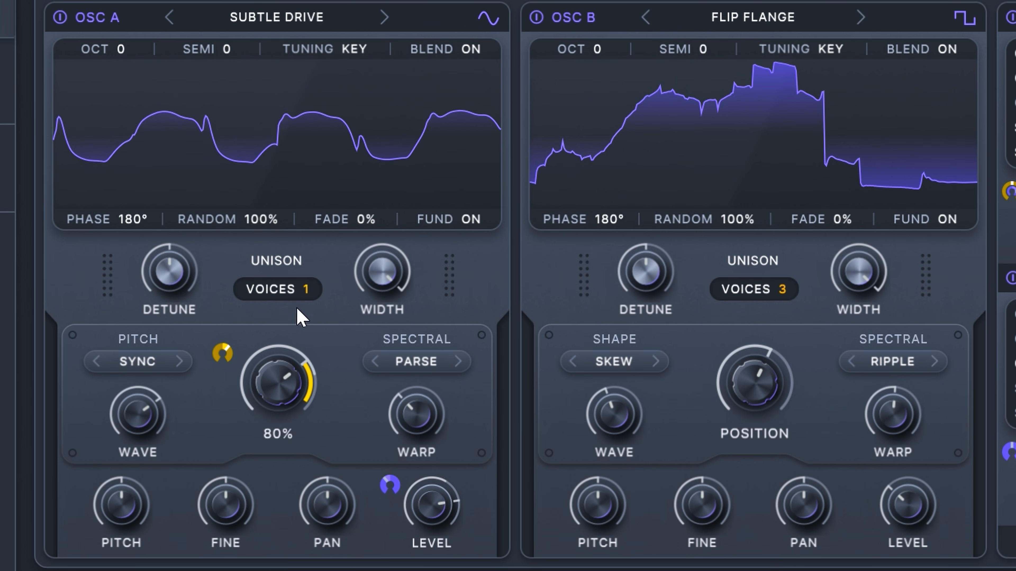
drag(292, 291, 280, 181)
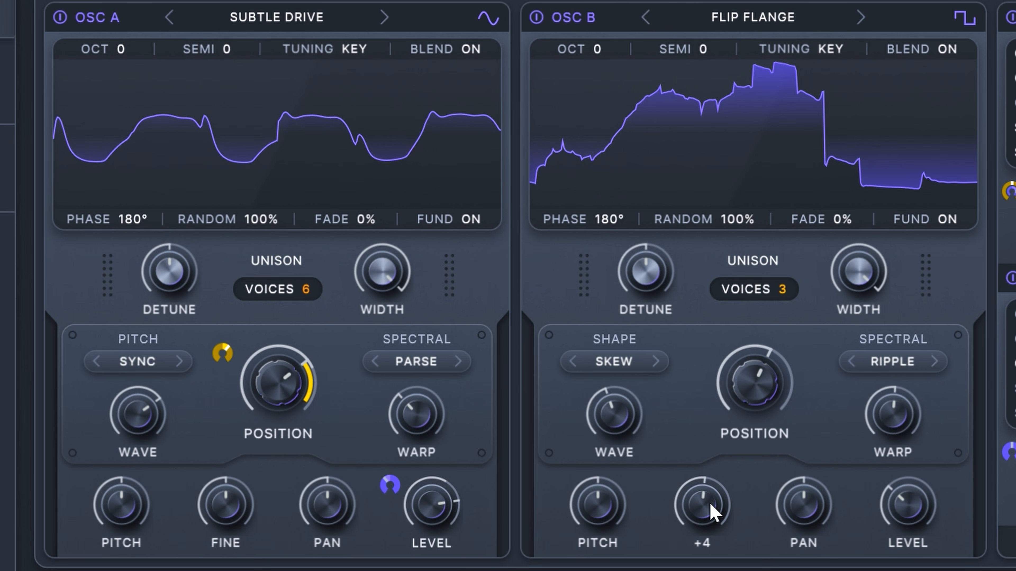
Step: Lower OSC B's wavetable position and raise its level to about -5.6 dB
drag(762, 380, 740, 427)
drag(900, 505, 918, 421)
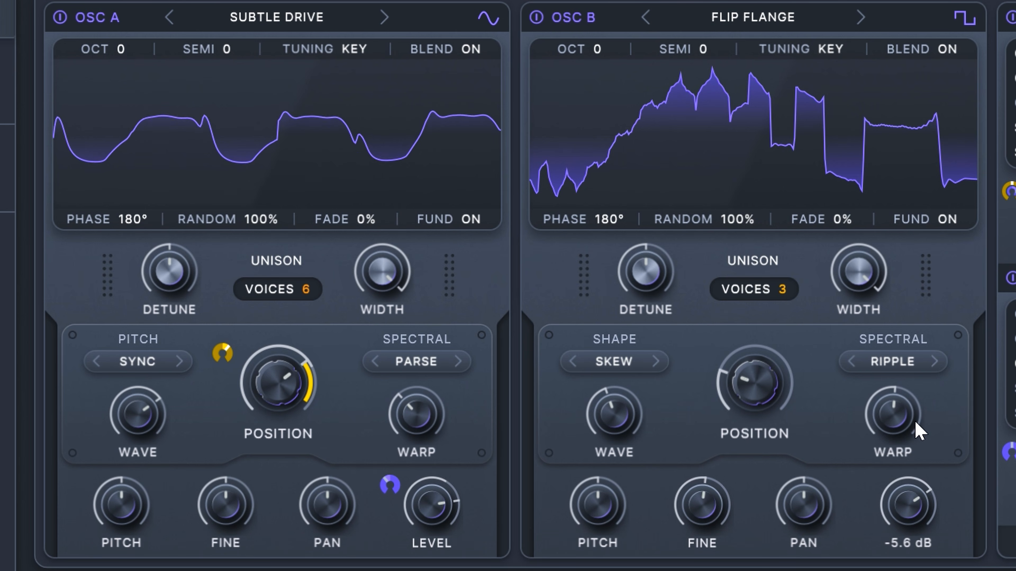
drag(918, 432, 917, 445)
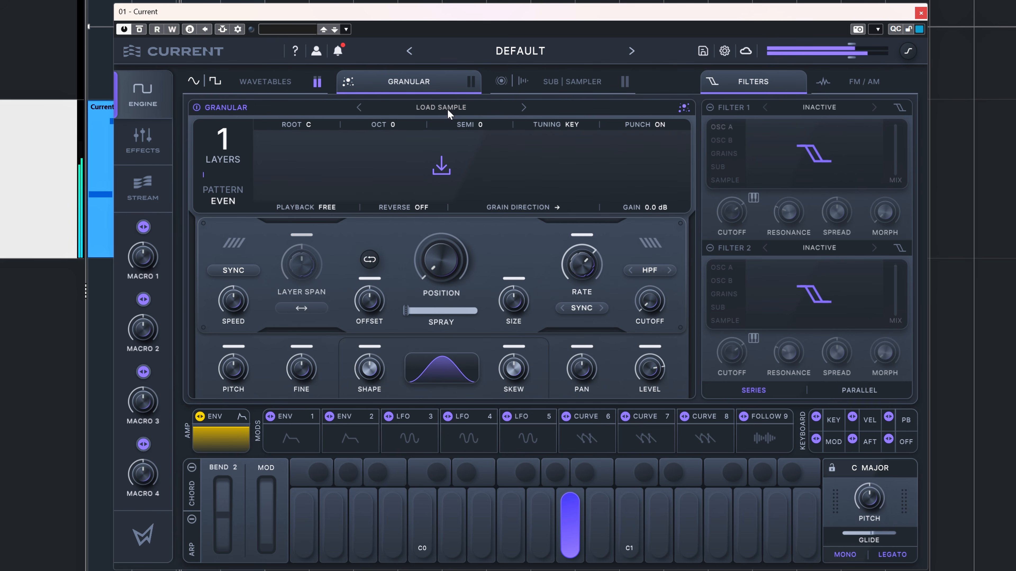
Step: Audition the White Noise and Bass Amp 1 samples in the granular engine and load Dust Noise
click(447, 108)
scroll(499, 245, down, 5)
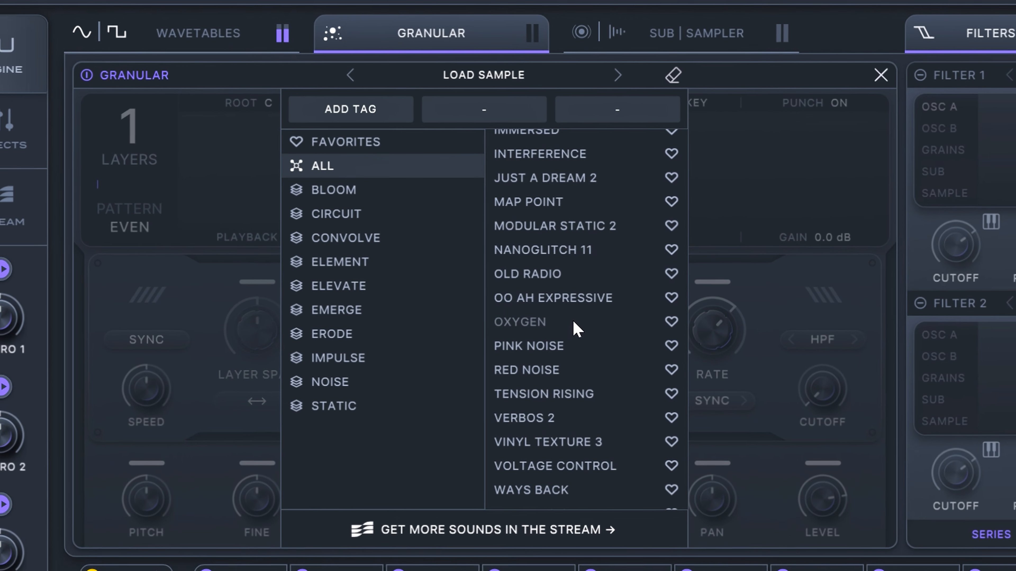
click(489, 369)
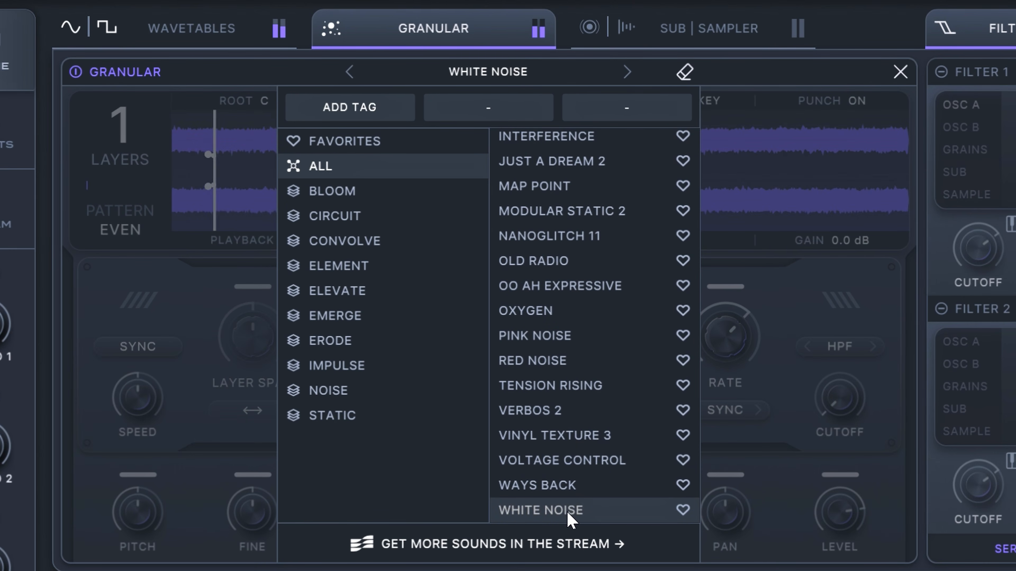
scroll(562, 420, up, 4)
scroll(562, 410, up, 6)
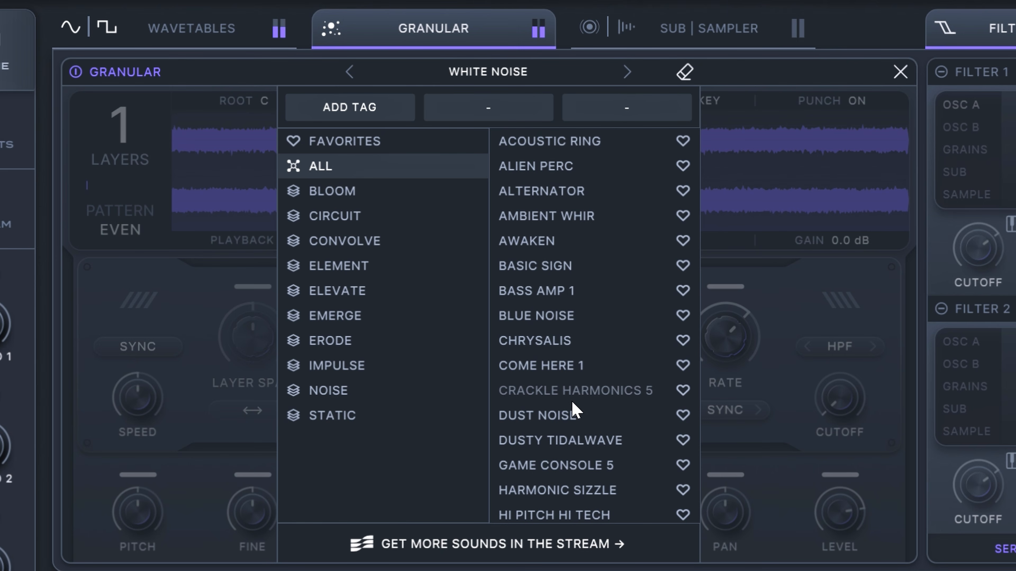
click(561, 291)
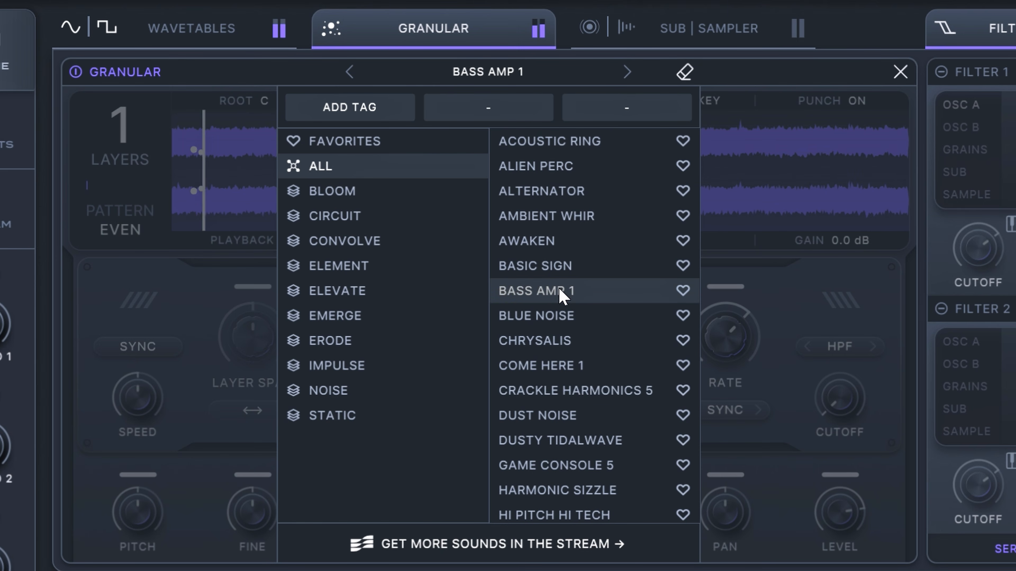
click(567, 418)
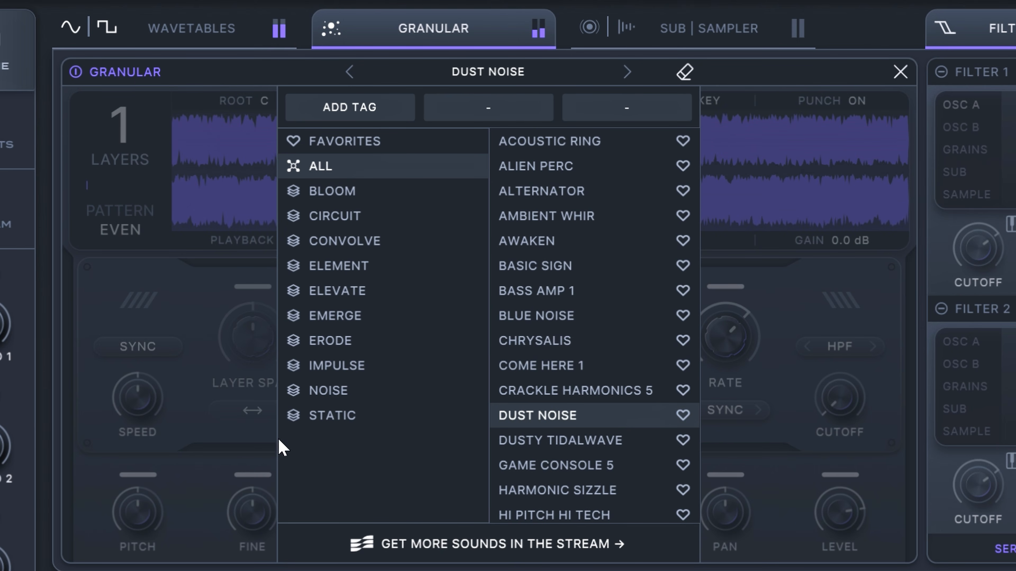
click(899, 71)
Step: Move the granular position further into the Dust Noise sample, and raise the high-pass cutoff and pitch
mouse_move(508, 363)
mouse_down()
mouse_move(483, 336)
mouse_move(506, 302)
mouse_move(496, 305)
mouse_up()
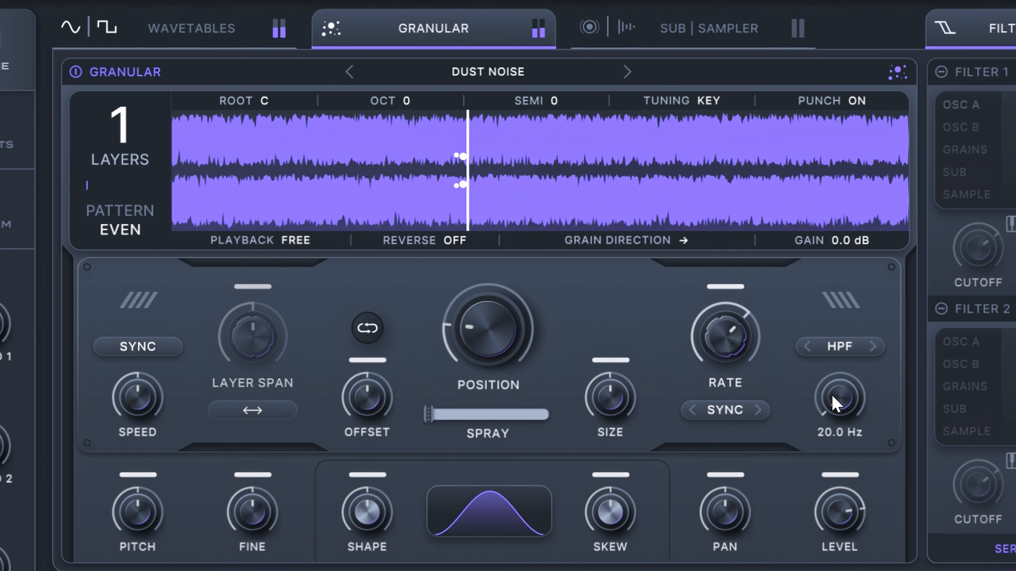
mouse_move(840, 396)
mouse_down()
mouse_move(843, 351)
mouse_move(857, 333)
mouse_up()
mouse_move(172, 516)
mouse_down()
mouse_move(158, 488)
mouse_move(174, 453)
mouse_move(170, 507)
mouse_up()
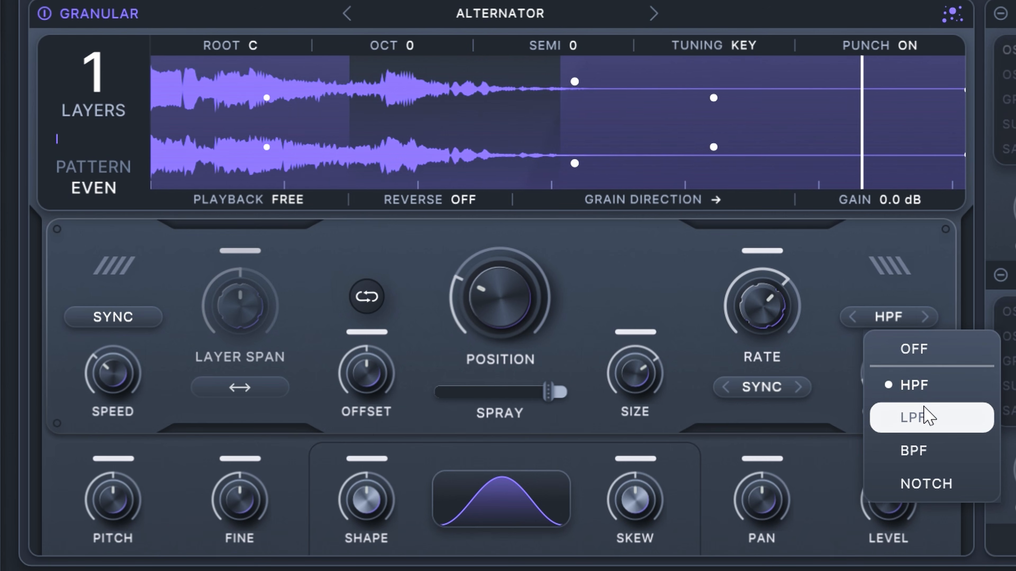
Step: Try the LPF and BPF filter types on the Alternator grains, then return to HPF, sweeping the cutoff for each
click(914, 418)
drag(884, 370, 896, 332)
click(896, 332)
click(901, 447)
drag(896, 385, 854, 325)
click(855, 323)
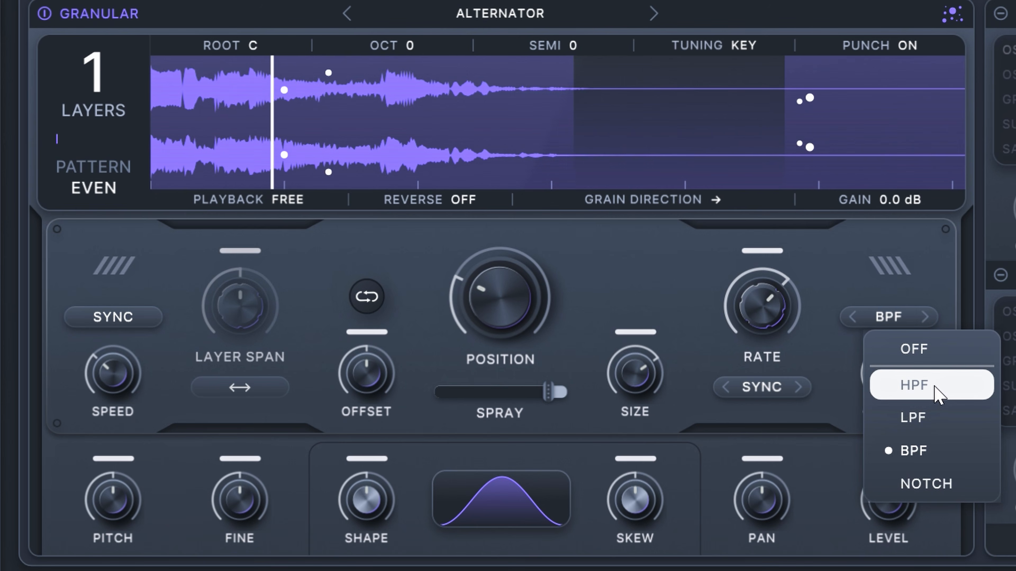
click(900, 385)
drag(916, 374, 852, 503)
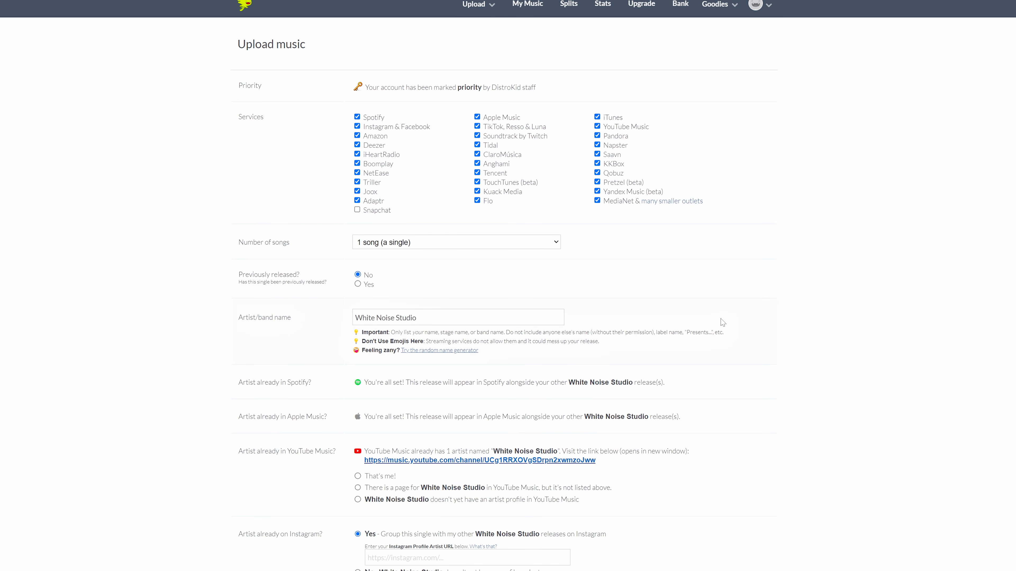
Step: Switch to DistroKid and examine the music upload form from the services list down to the track details
scroll(504, 286, down, 10)
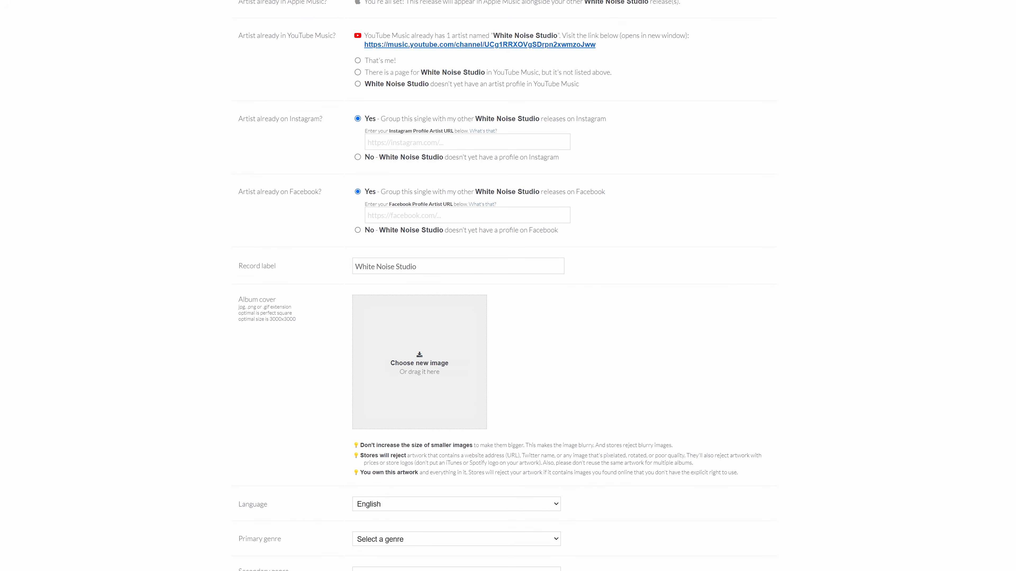
scroll(504, 286, down, 5)
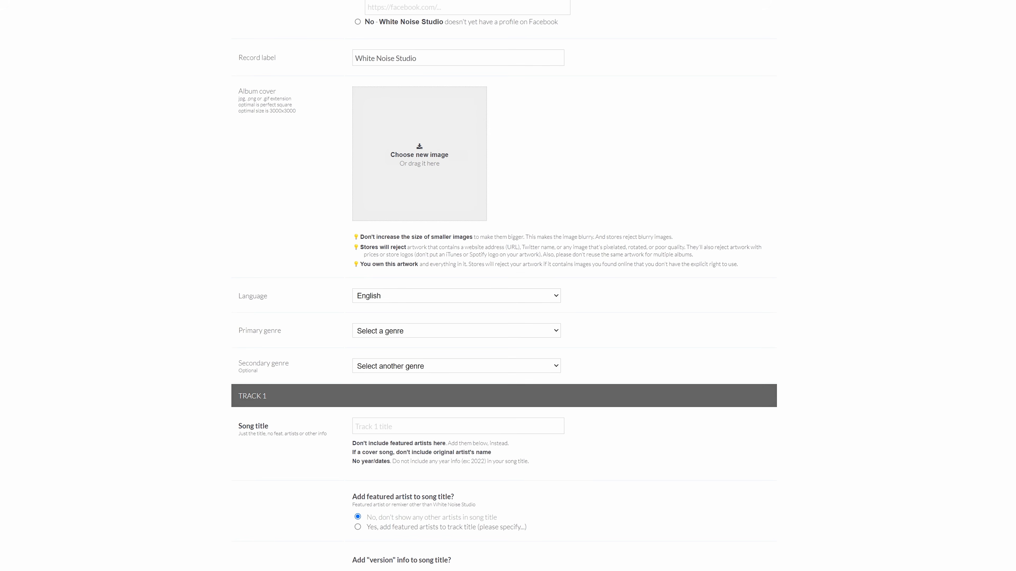
scroll(504, 285, down, 1)
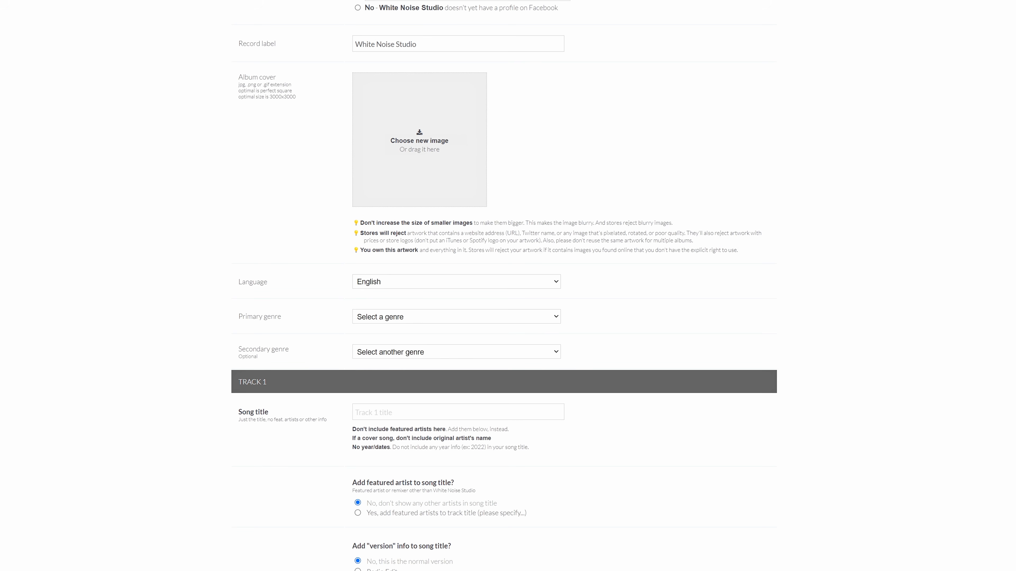
scroll(503, 285, down, 1)
scroll(504, 286, down, 3)
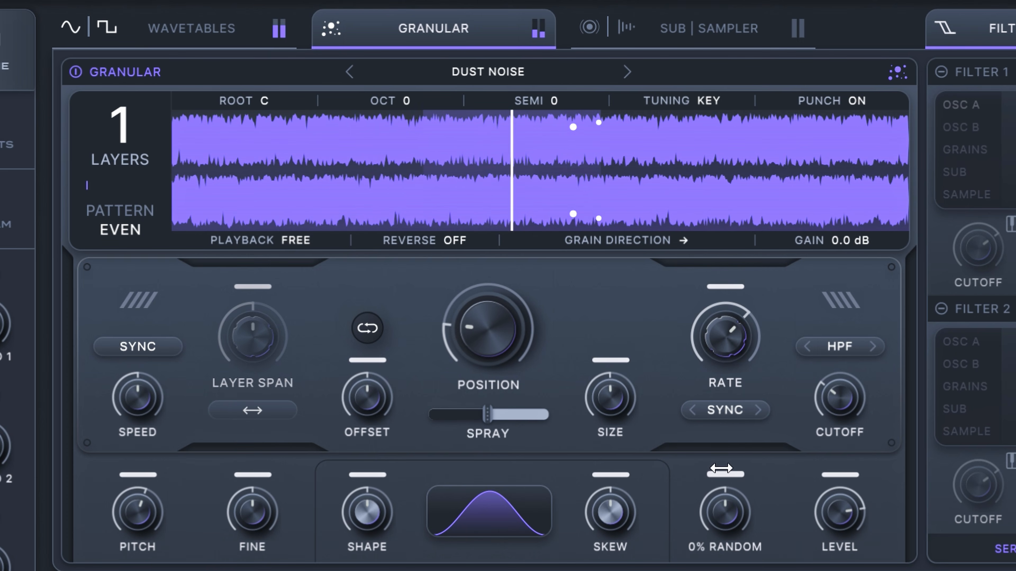
Step: Activate the Sub oscillator with the Smooth preset and lower its level slightly
click(708, 40)
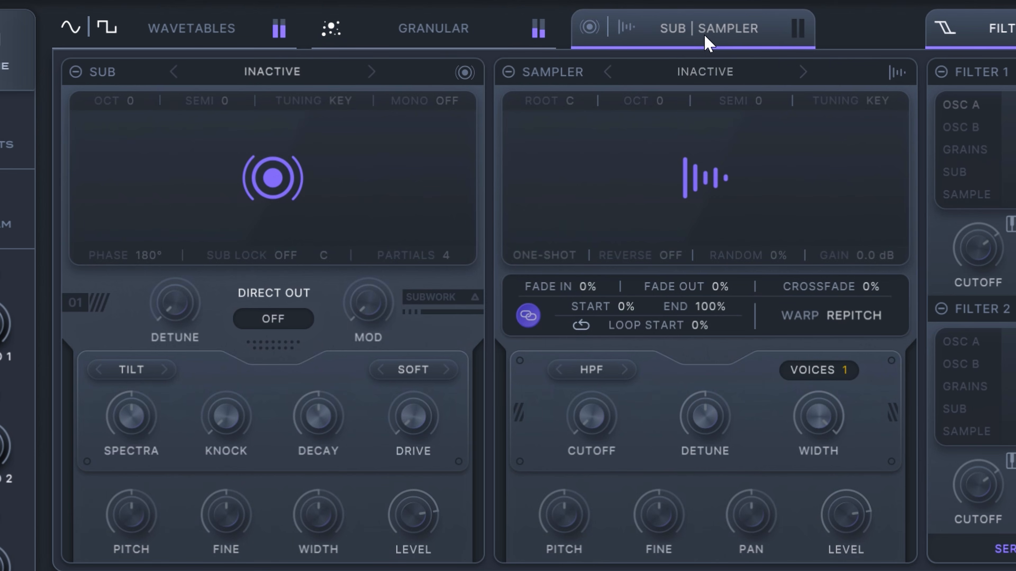
click(75, 72)
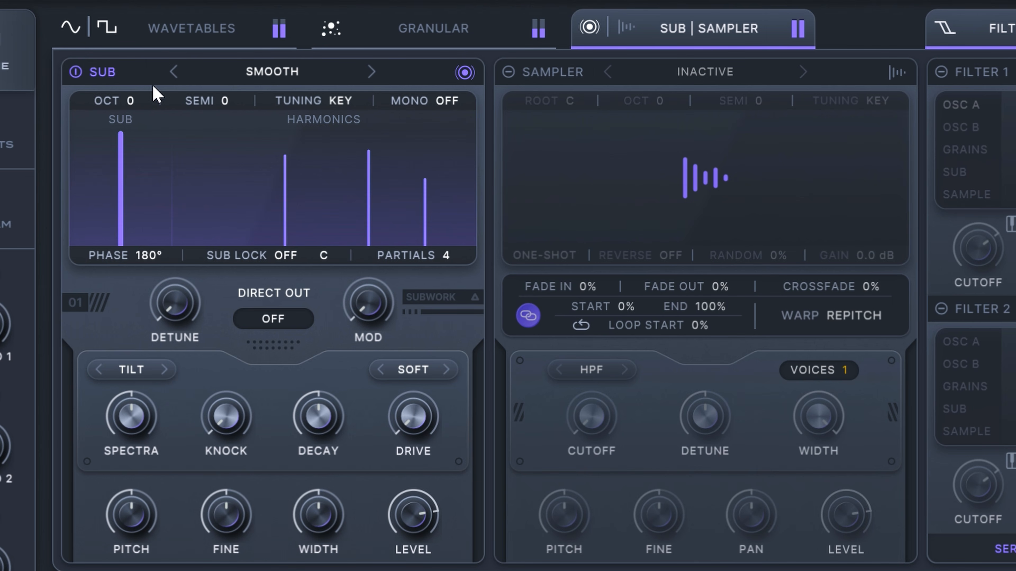
mouse_move(440, 532)
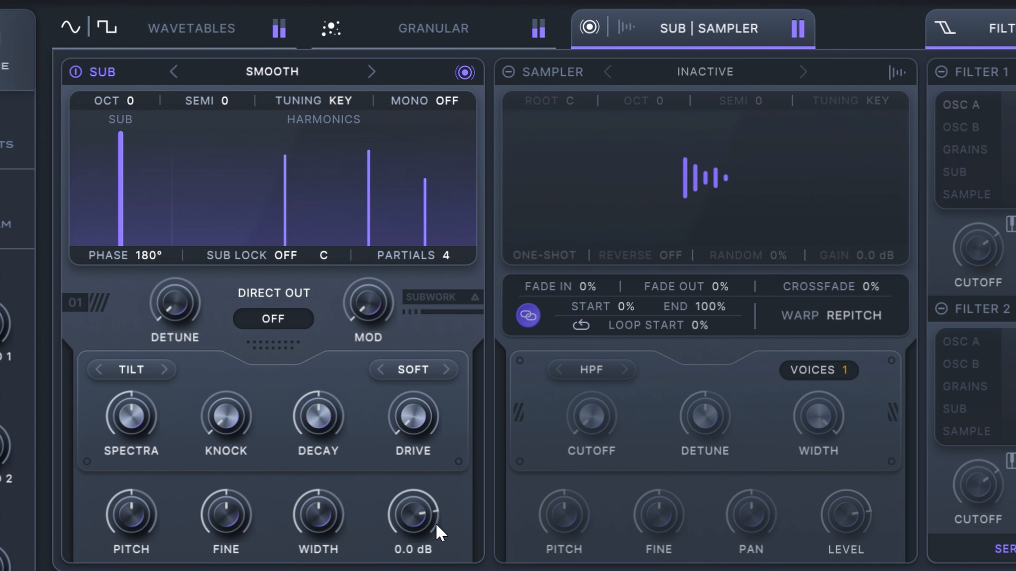
drag(416, 520, 415, 526)
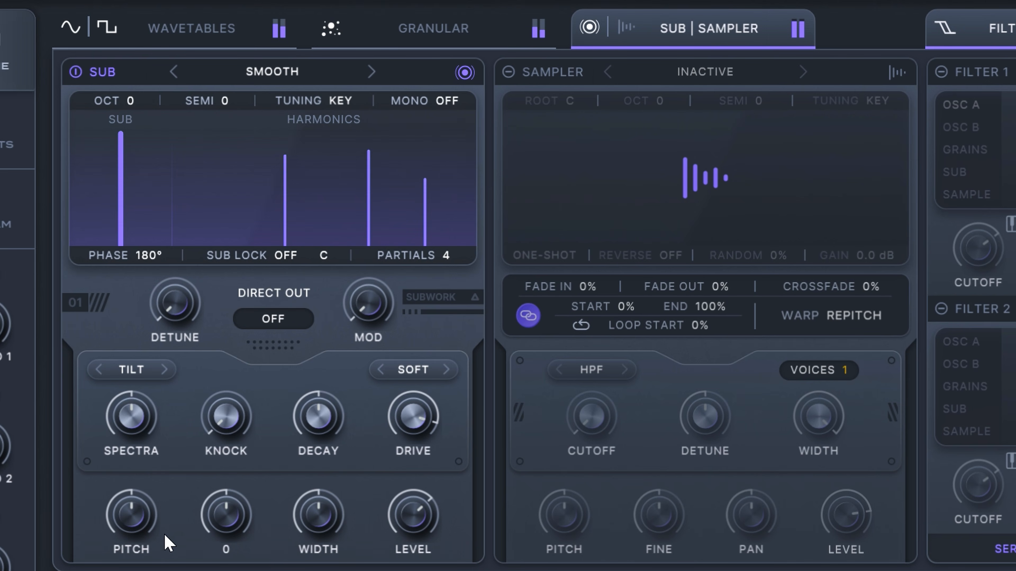
Step: Lower the Sub oscillator's pitch to about -13 and reduce its level and drive
drag(134, 513, 161, 554)
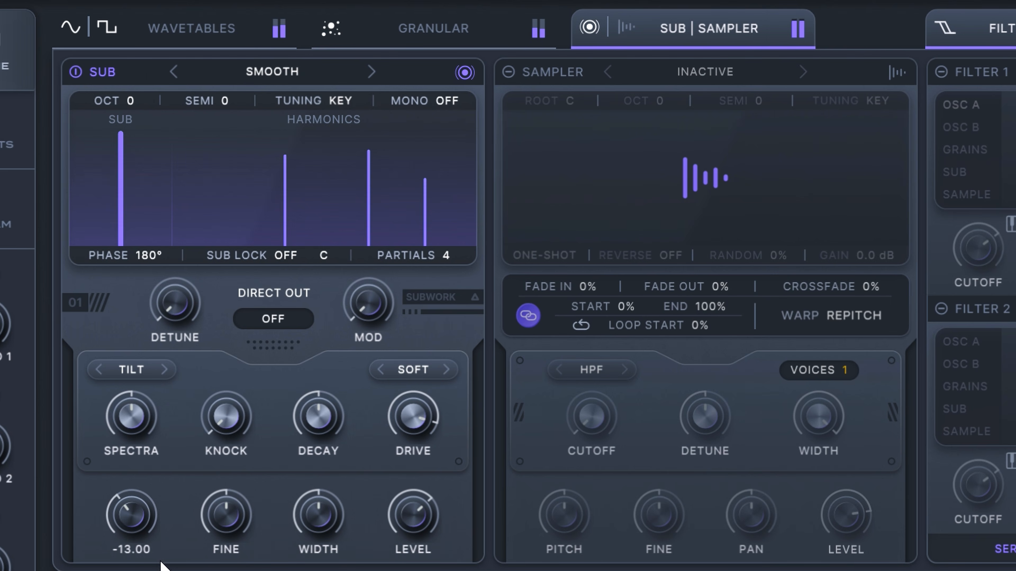
drag(126, 529, 127, 527)
drag(411, 521, 396, 554)
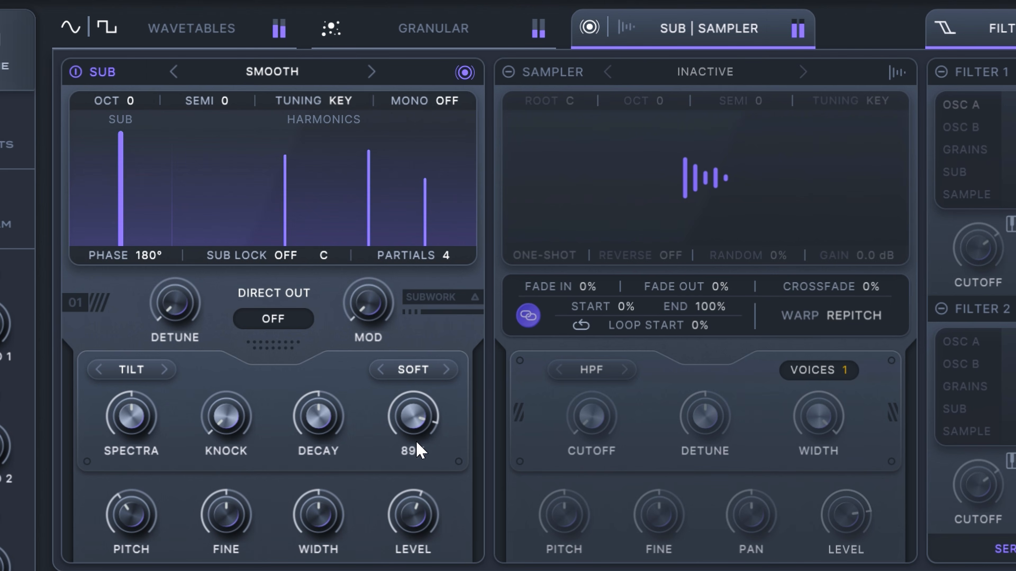
drag(415, 448, 417, 469)
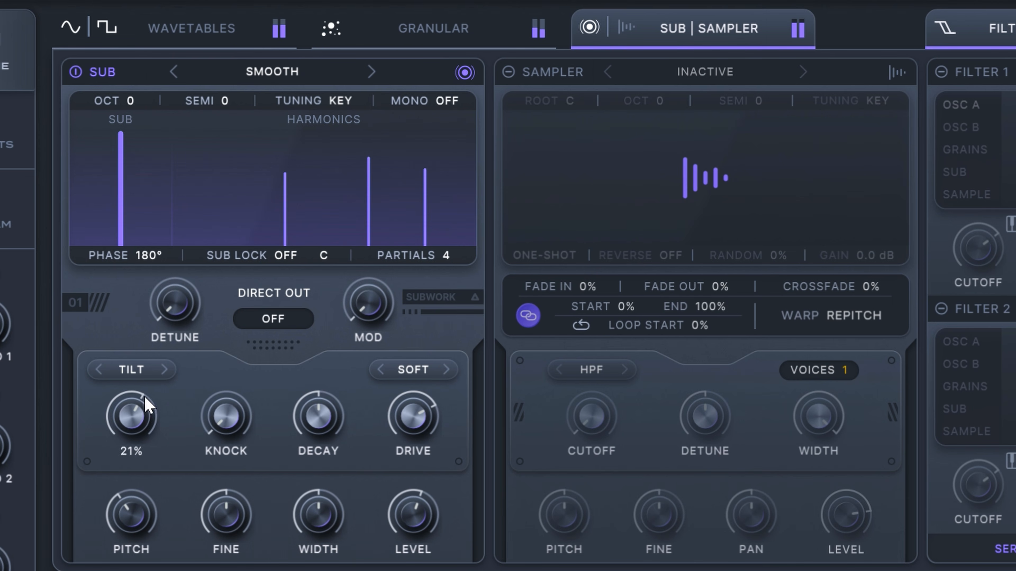
Step: Set the Sub oscillator's spectra amount to about 21% and switch its spectra mode to Even
drag(144, 395, 145, 404)
click(163, 369)
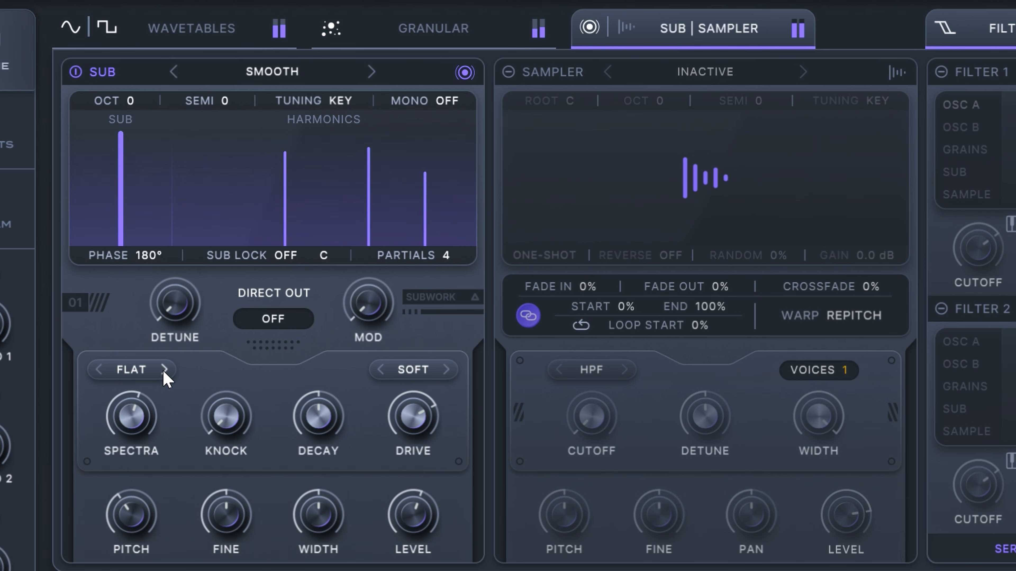
Step: Set the Sub oscillator's drive type to Solid, trying Pinch along the way, and raise the drive to 78%
click(445, 370)
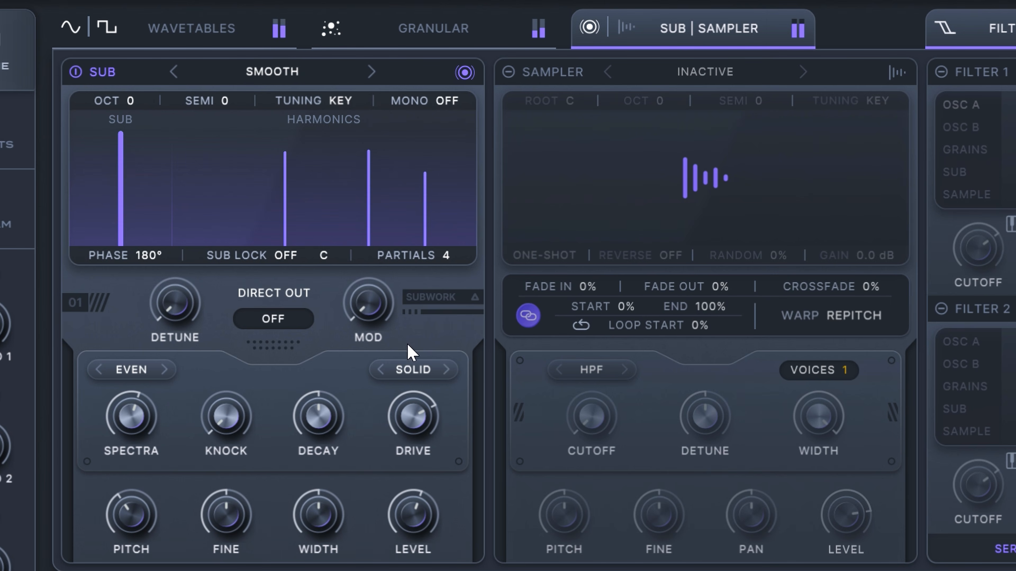
mouse_move(403, 402)
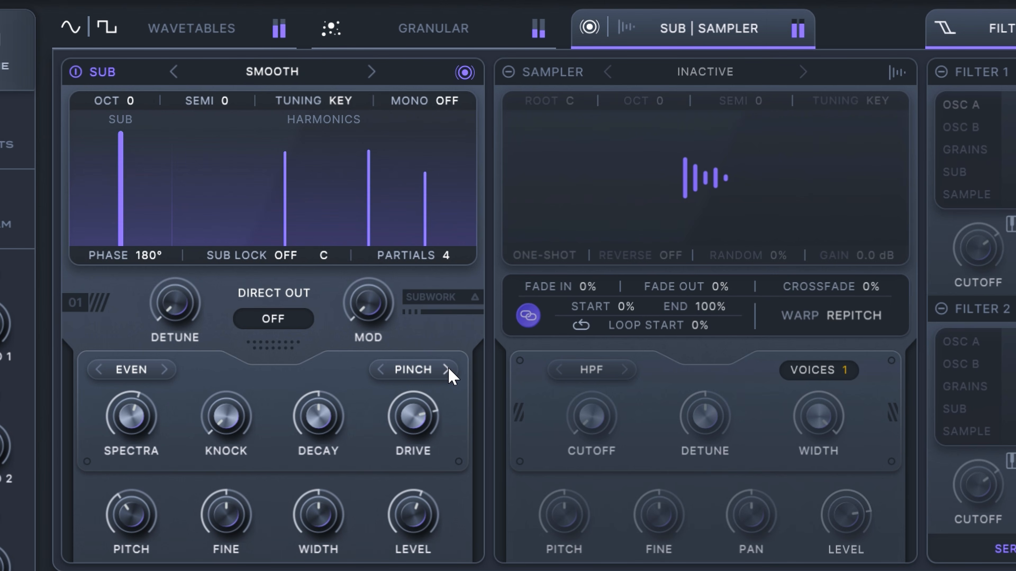
click(380, 371)
mouse_move(376, 414)
mouse_move(377, 420)
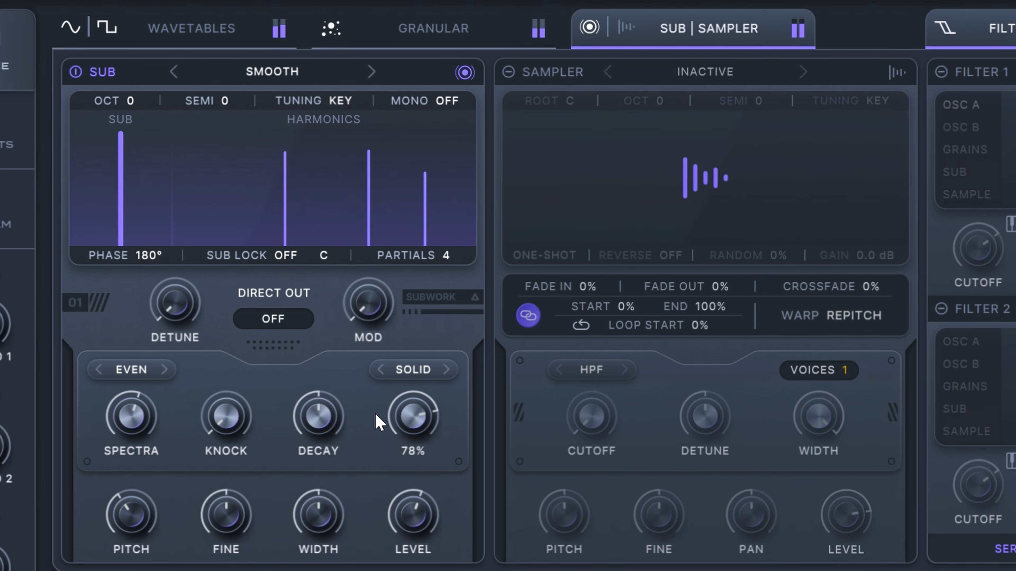
Step: Adjust the levels of wavetable oscillators B and A to about -4.4 dB and 0.2 dB
click(196, 29)
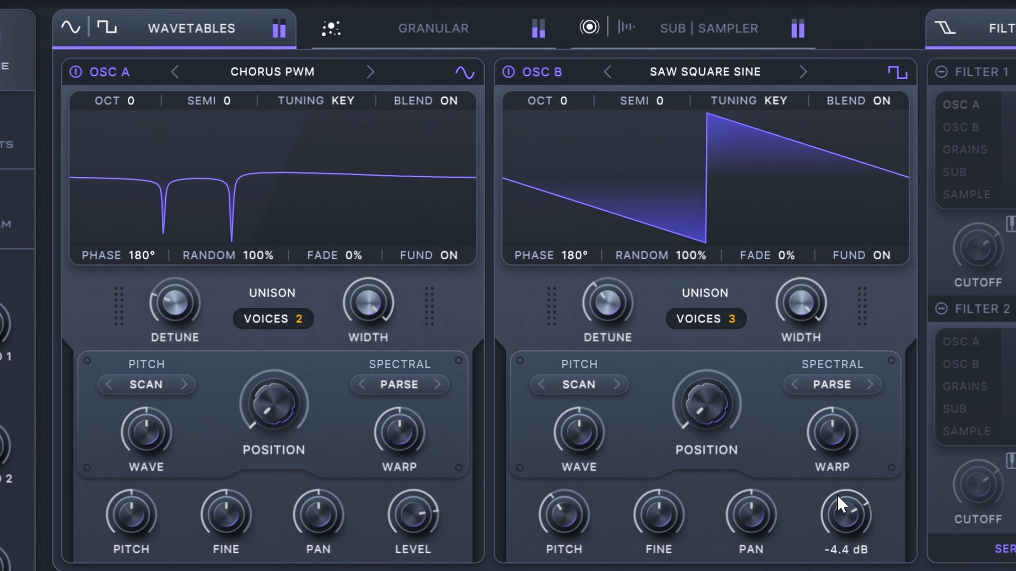
drag(835, 495, 828, 500)
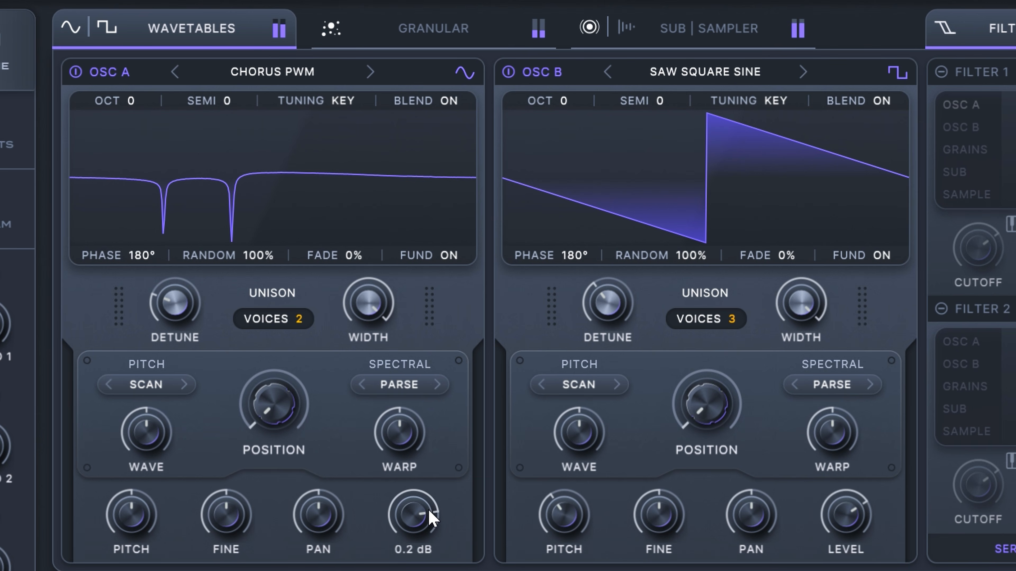
drag(433, 504, 429, 507)
Step: Activate the Sampler in the Sub and Sampler section and load the Basic Sign sample
click(471, 29)
click(660, 29)
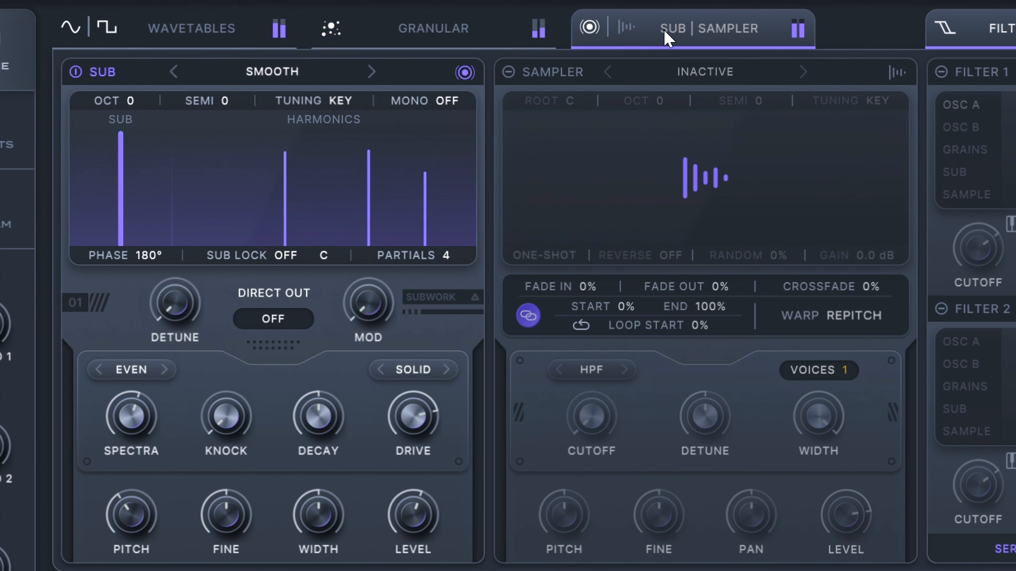
click(507, 72)
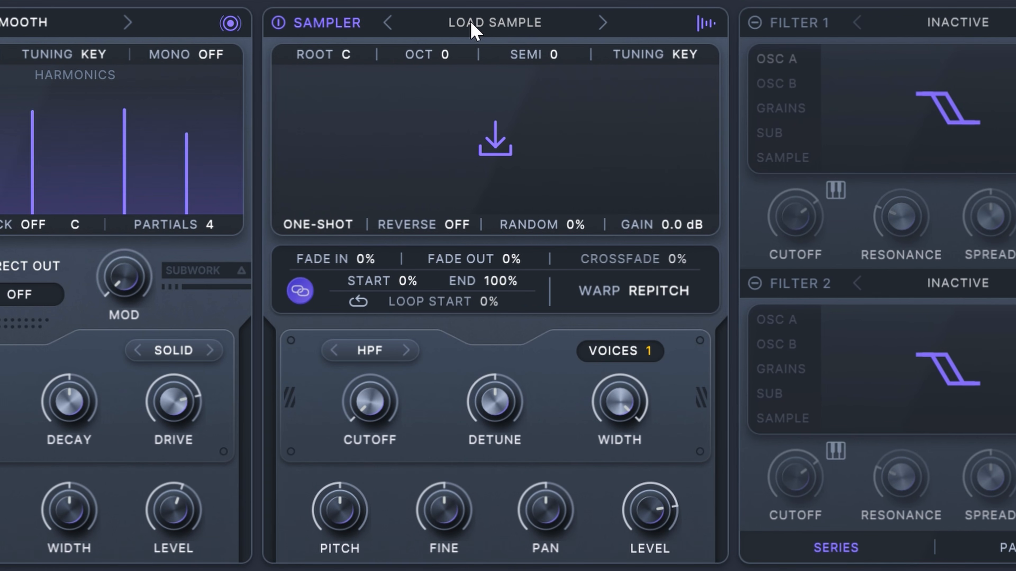
click(520, 29)
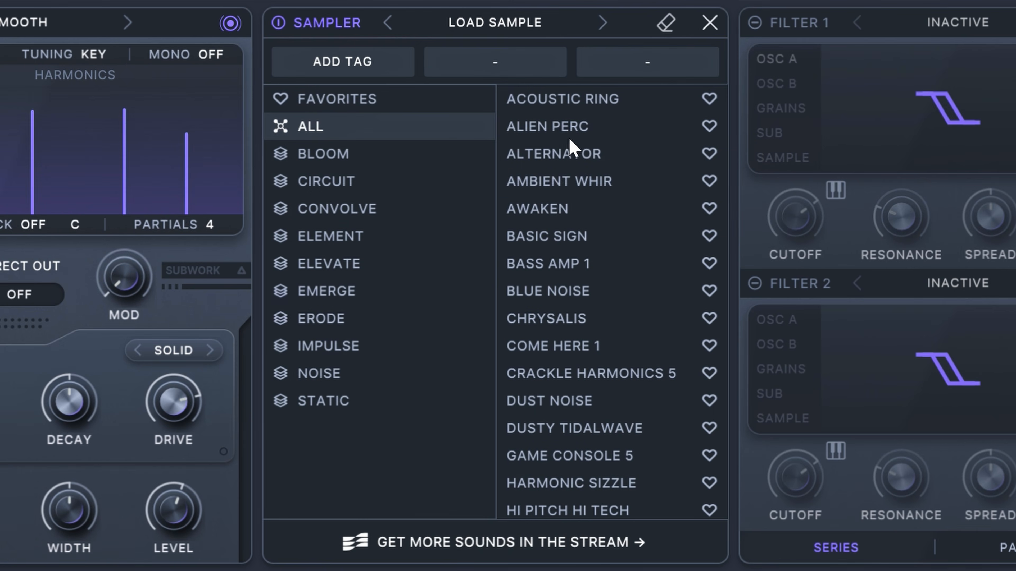
click(558, 239)
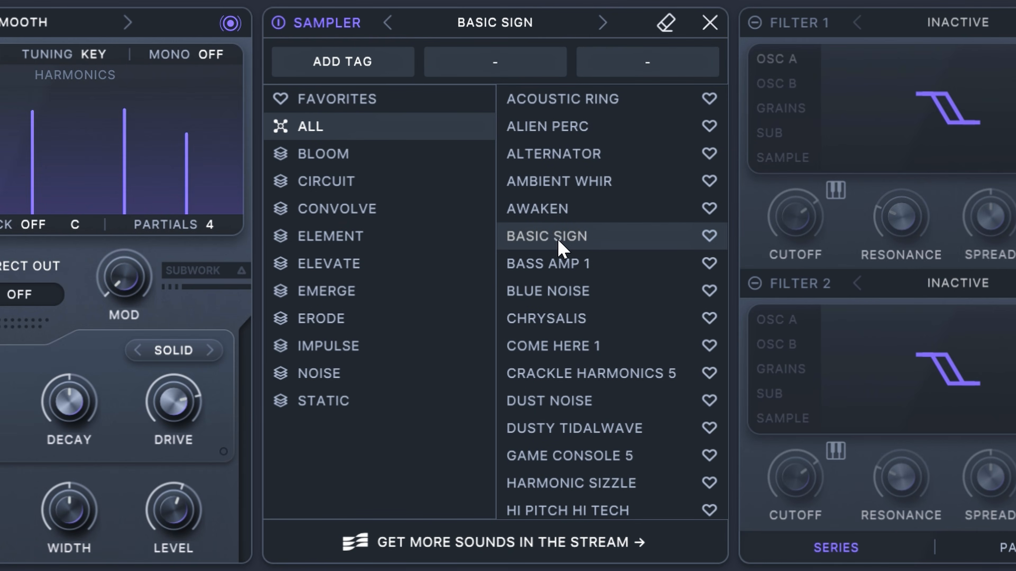
click(705, 25)
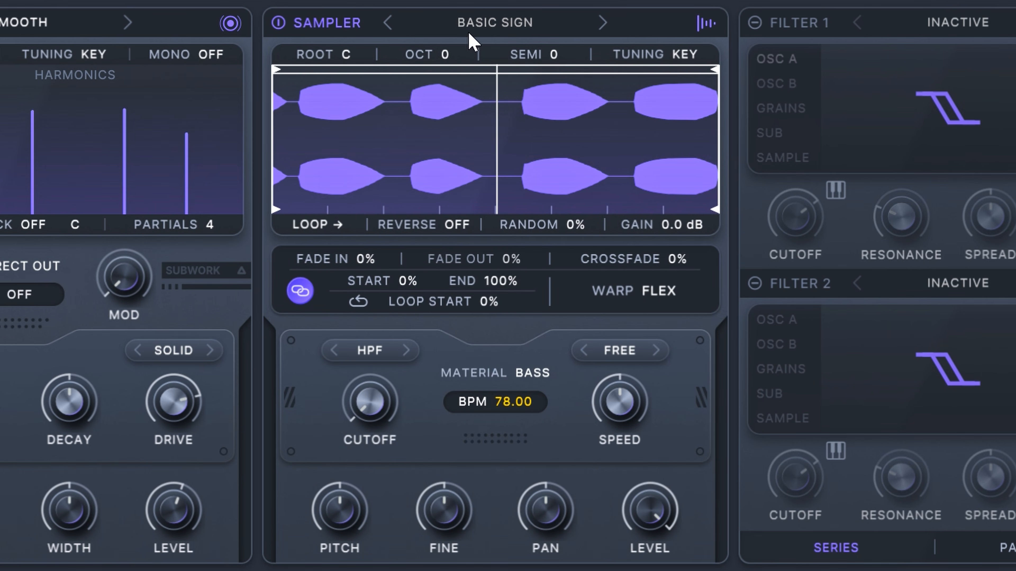
Step: Audition the Sampler's following samples one after another, ending on Dusty Tidalwave
click(602, 22)
click(602, 23)
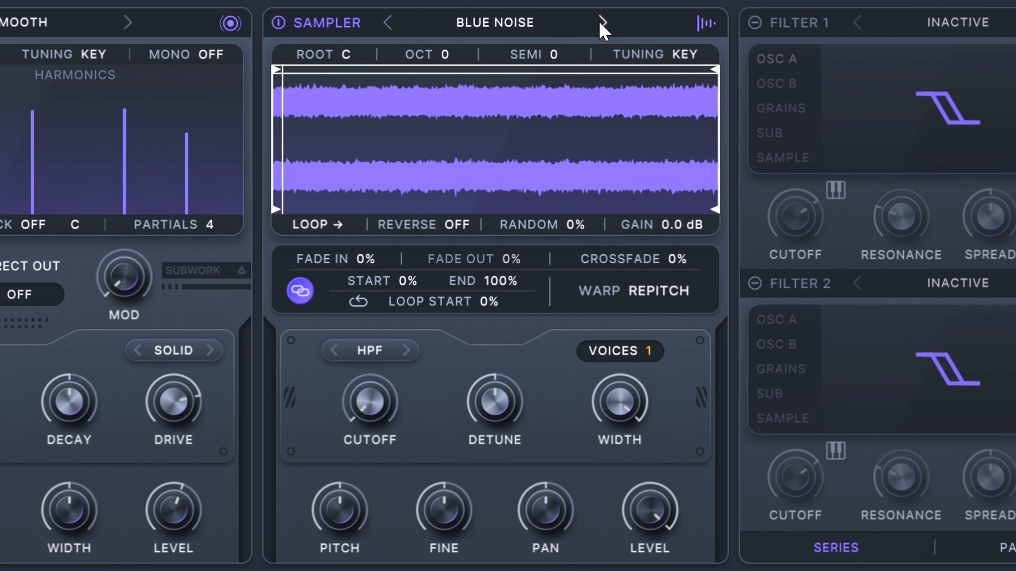
click(601, 23)
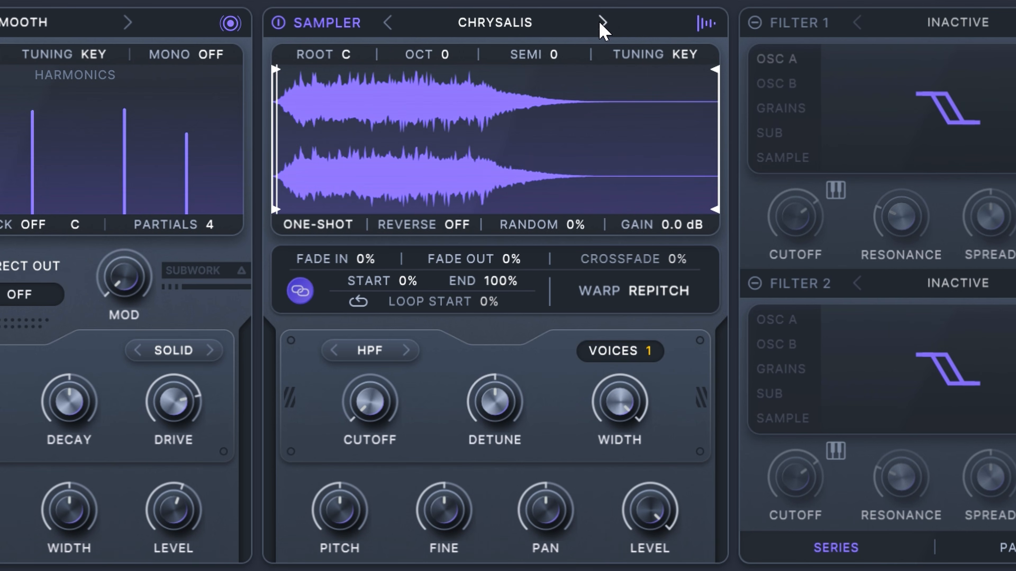
click(600, 23)
click(600, 23)
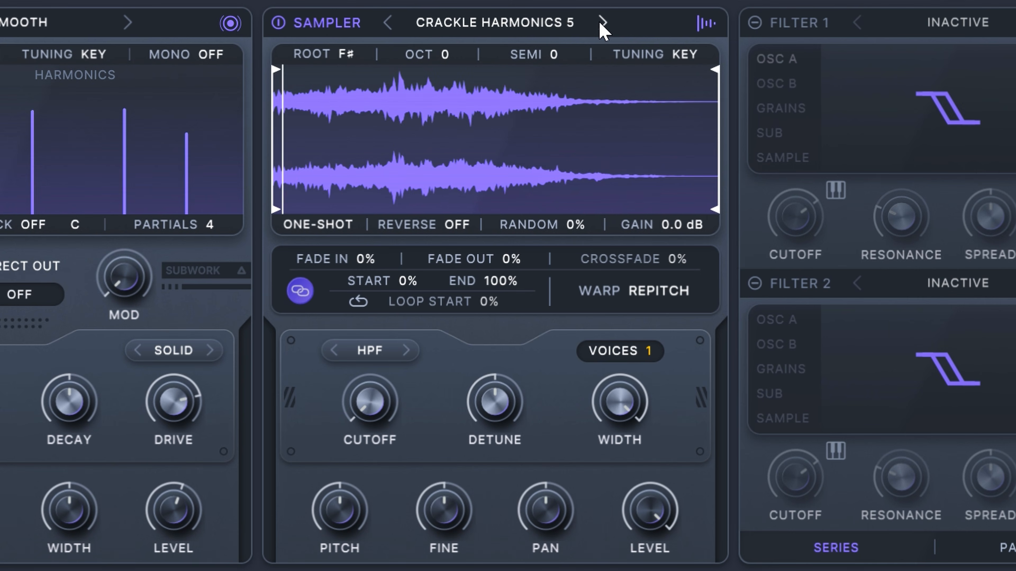
click(600, 22)
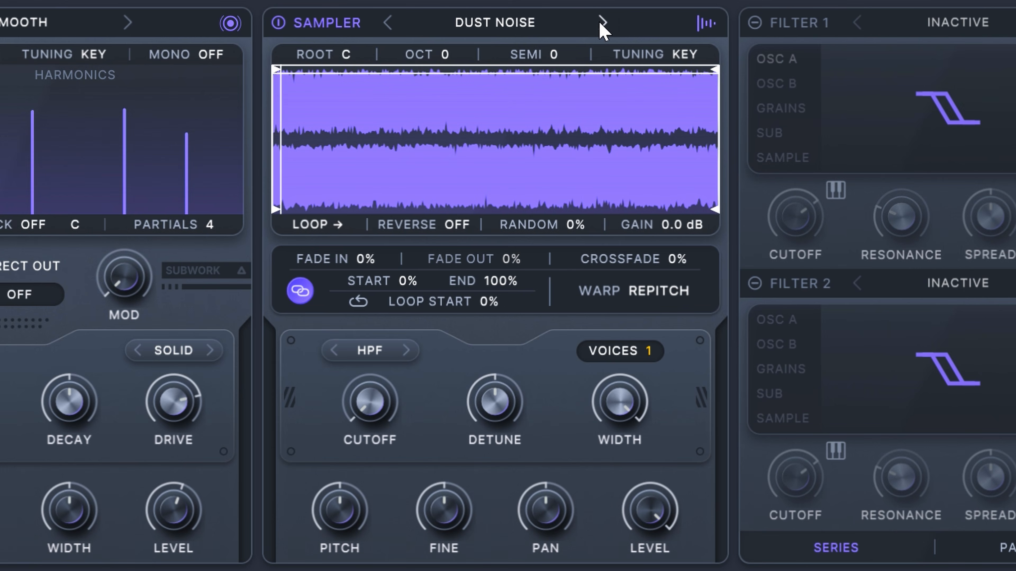
click(600, 22)
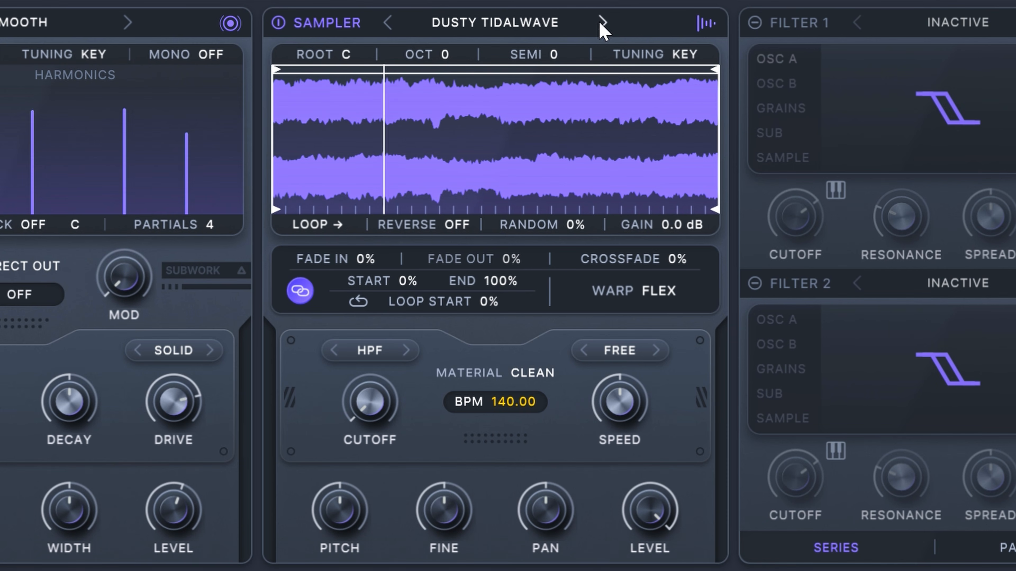
Step: Raise the Sampler's pitch to +12.00 and reduce its level to about 3.1 dB
mouse_move(626, 514)
mouse_down()
mouse_move(616, 540)
mouse_move(631, 525)
mouse_move(620, 527)
mouse_up()
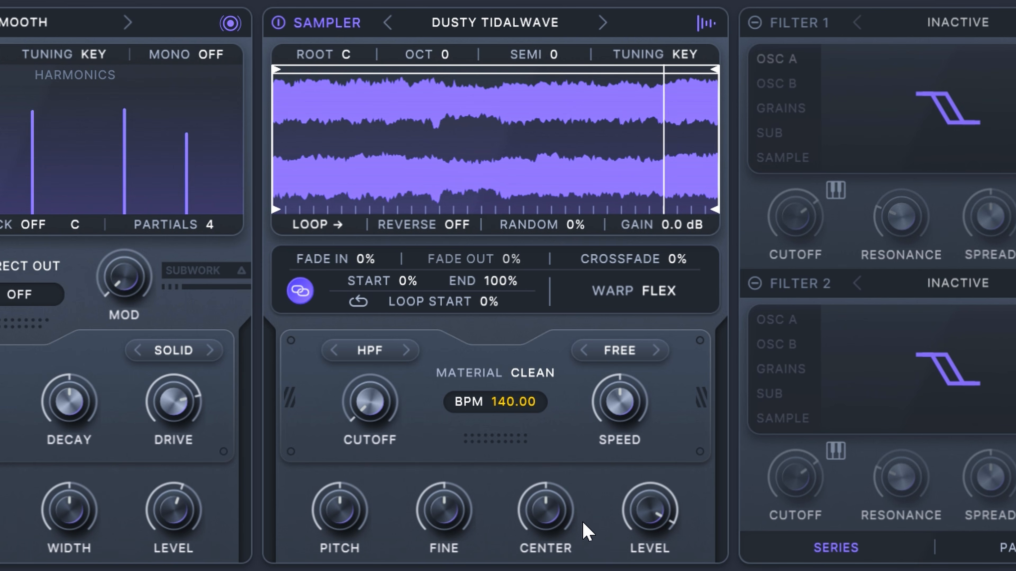
mouse_move(340, 504)
mouse_down()
mouse_move(347, 474)
mouse_move(335, 494)
mouse_up()
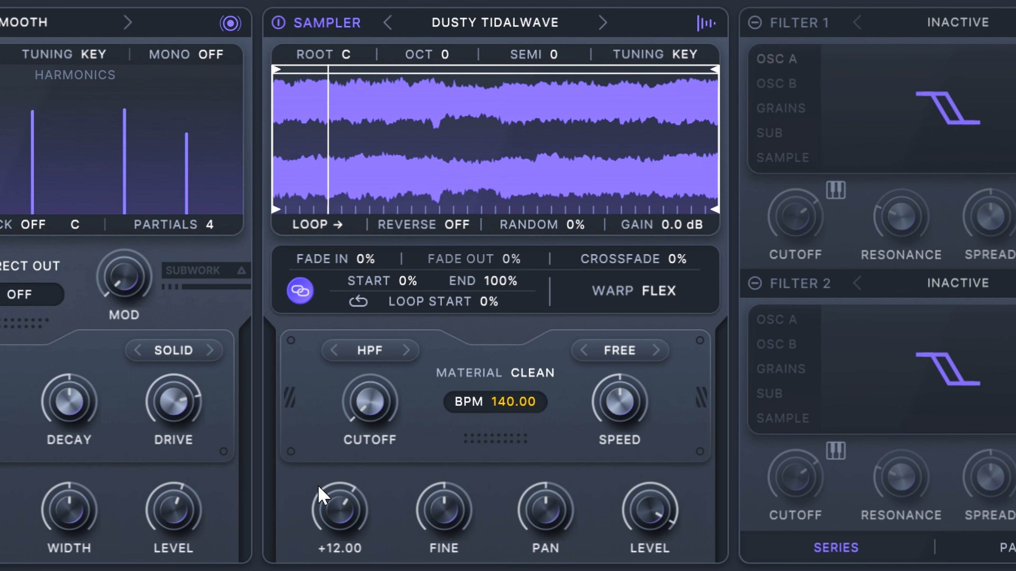
drag(642, 531, 641, 550)
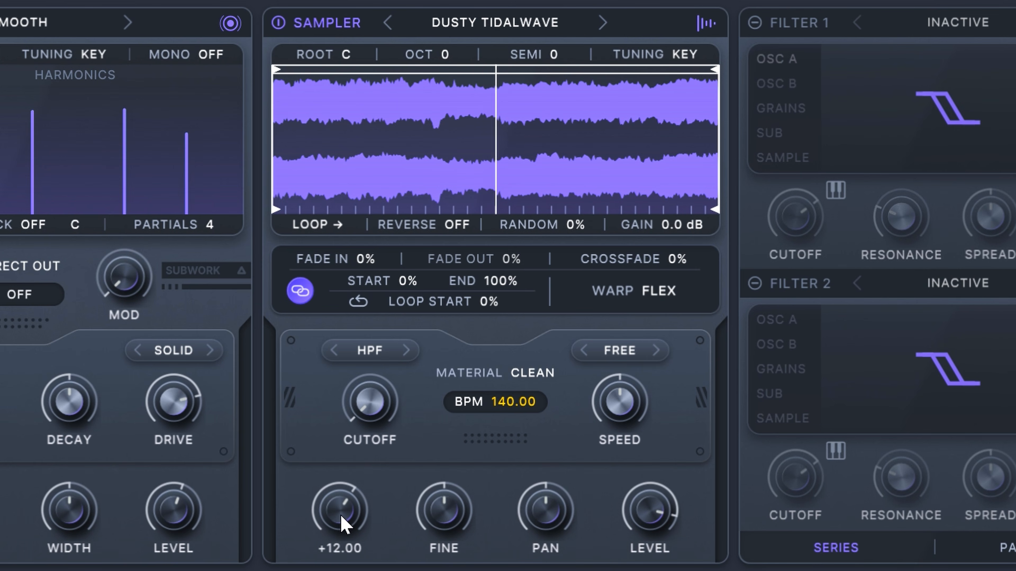
drag(344, 524, 376, 524)
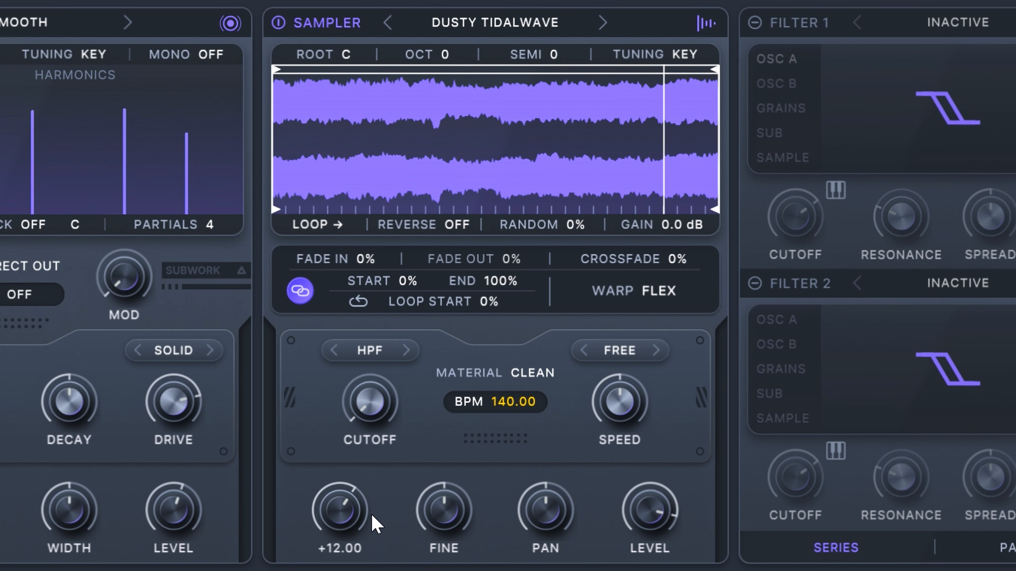
drag(650, 515, 639, 534)
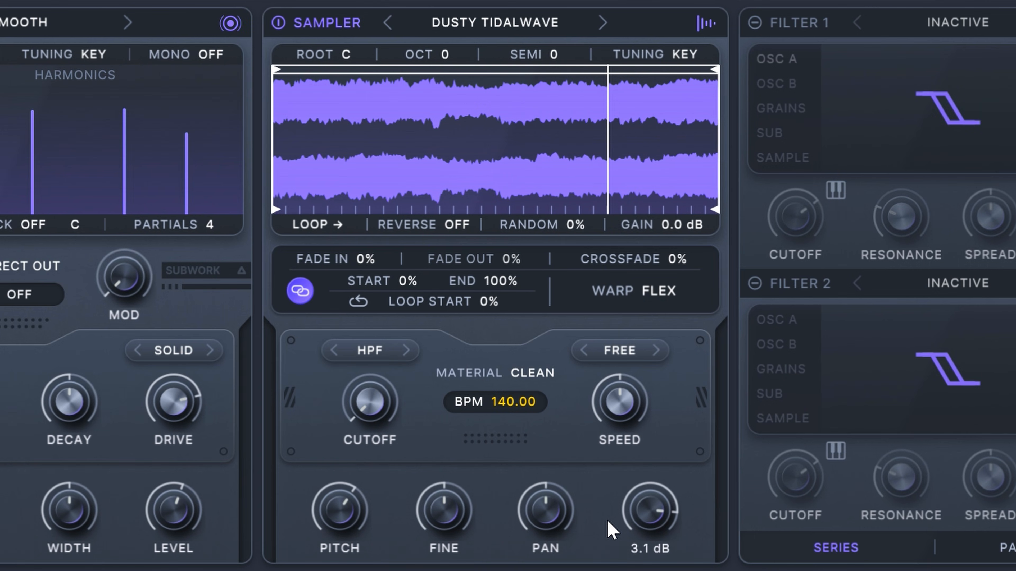
Step: Reshape Osc A with its position at about 7%, Phaser spectral mode, Press pitch mode, and wave at about 11%
click(233, 60)
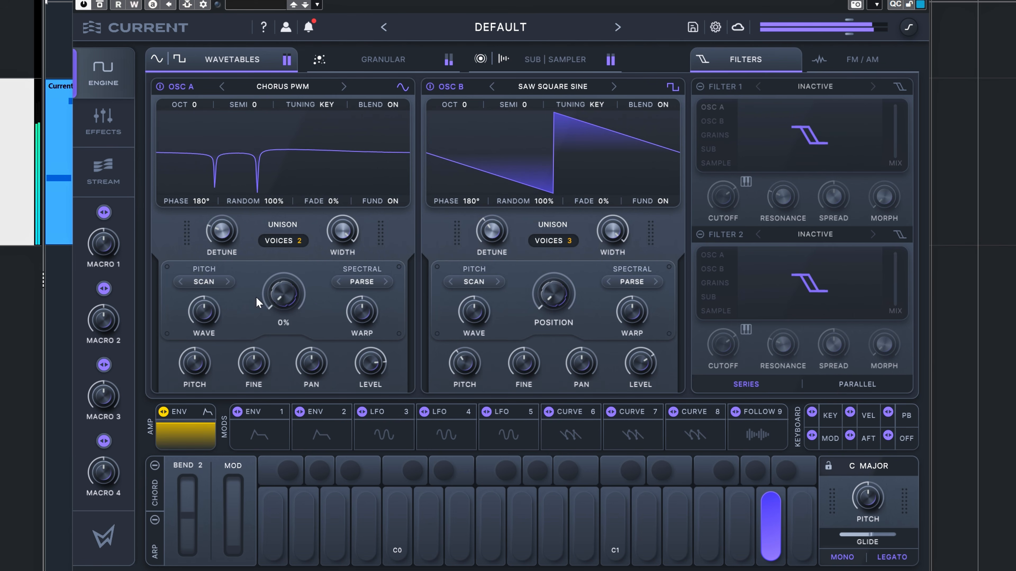
drag(280, 296, 281, 293)
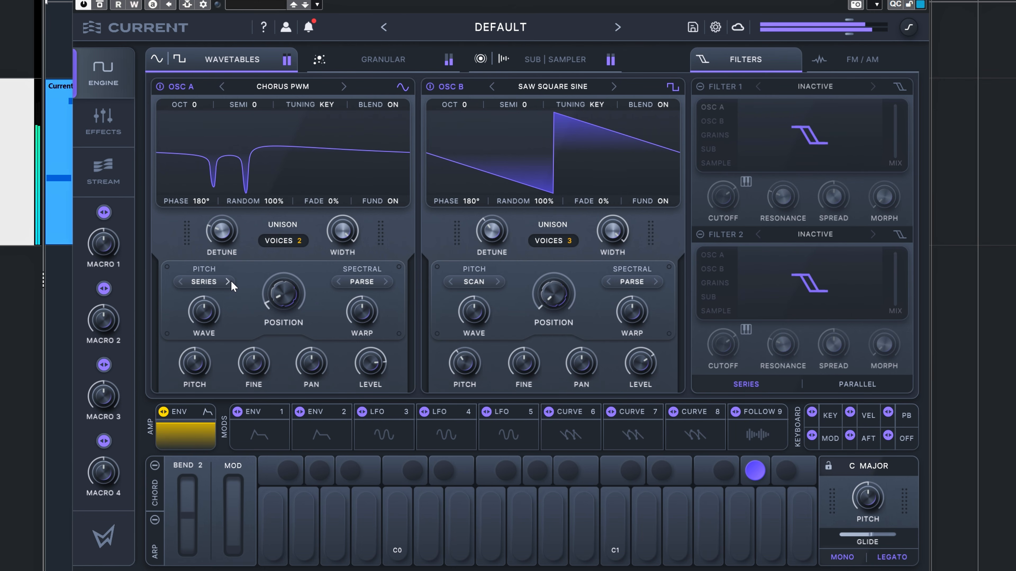
click(385, 283)
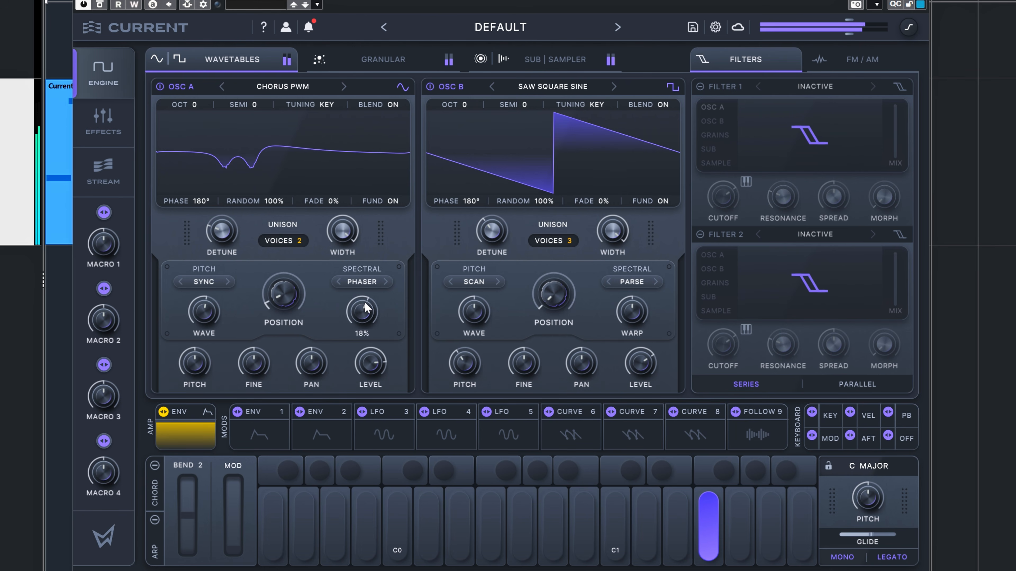
drag(358, 329, 360, 321)
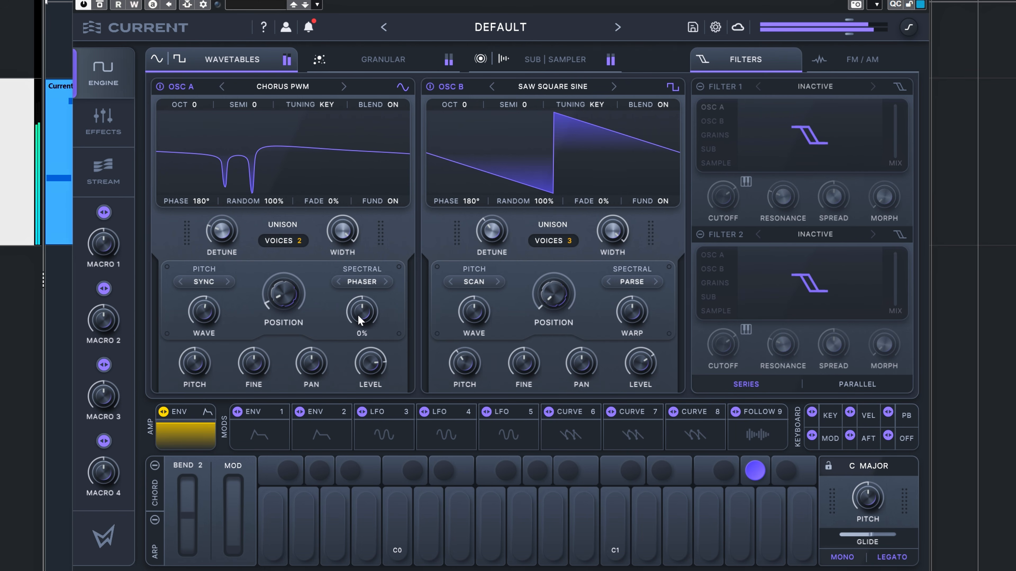
drag(208, 313, 212, 311)
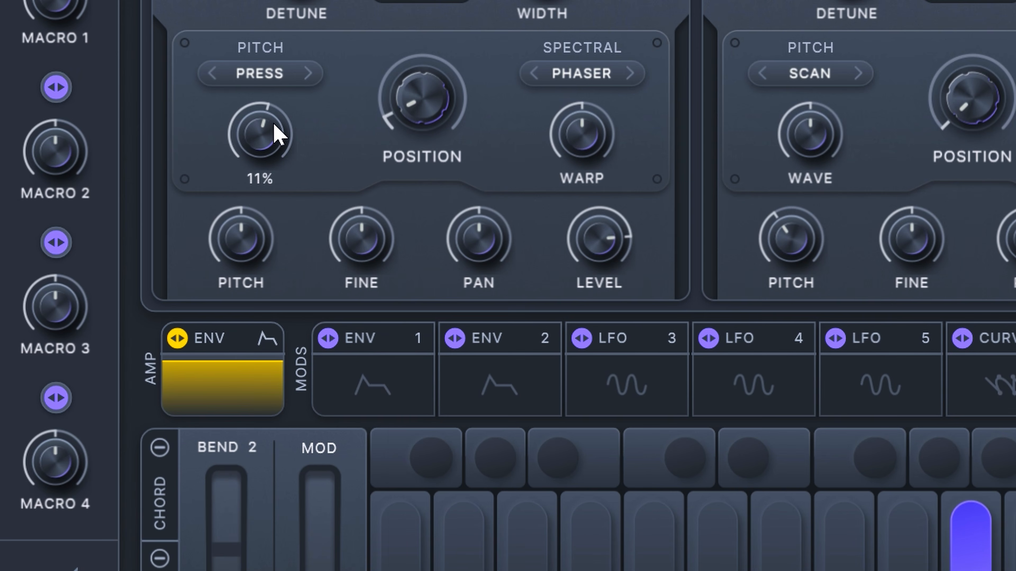
Step: Change the first modulator slot from an envelope to a Curve
click(370, 385)
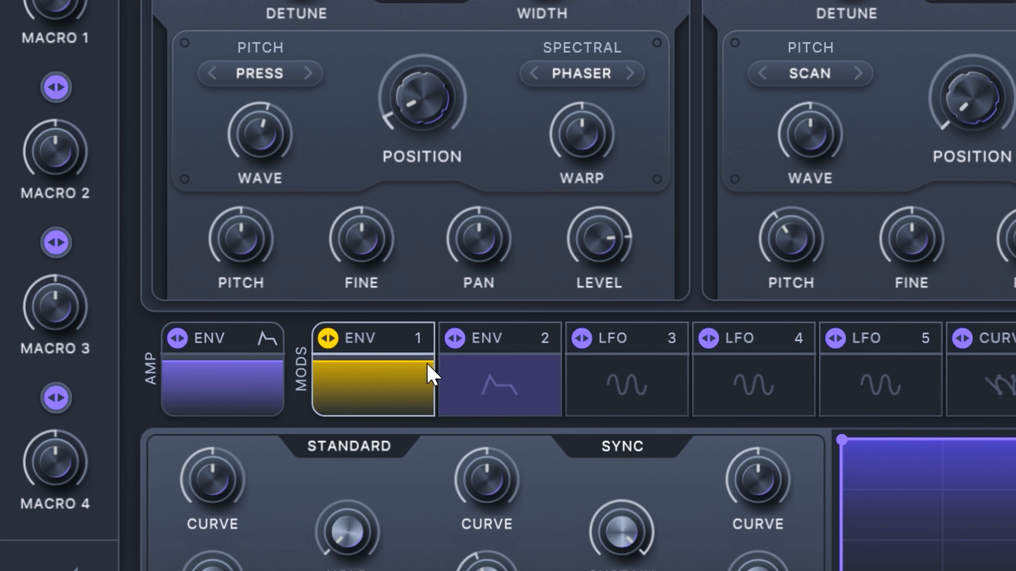
click(380, 339)
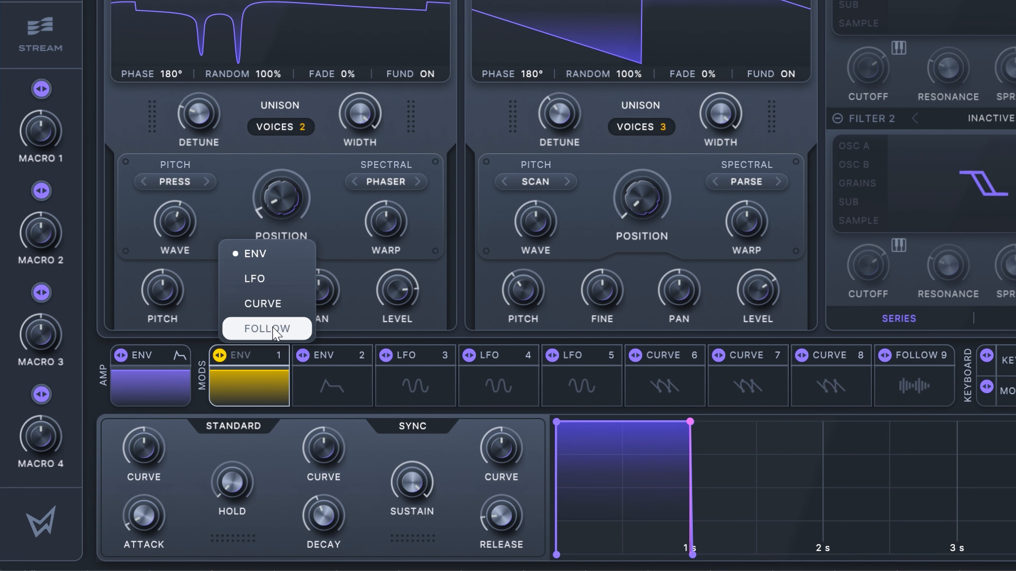
click(271, 303)
Step: Adjust the rate of the Curve 1 modulator and set its mode to Free, trying One-Shot along the way
mouse_move(150, 496)
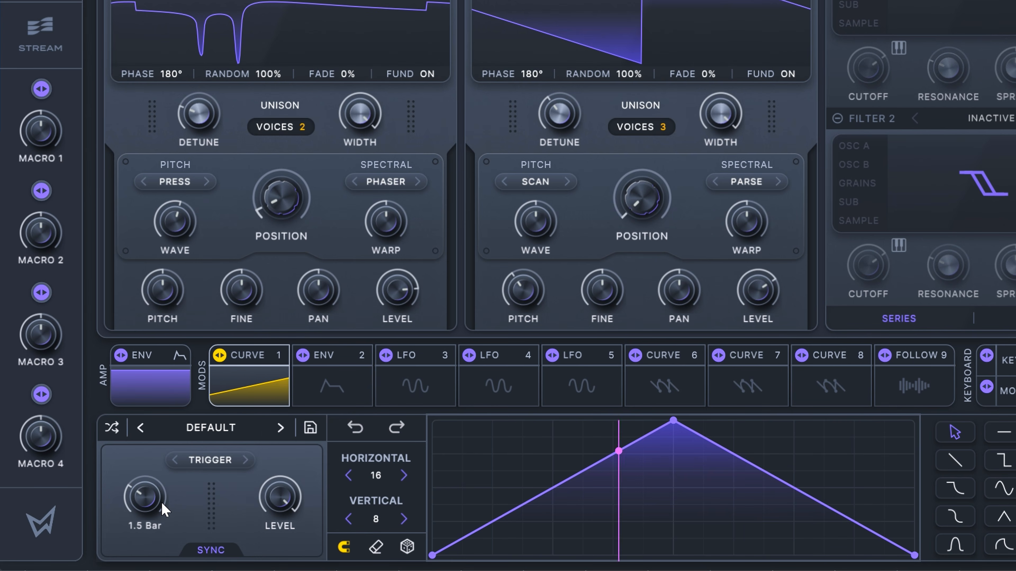
drag(165, 511, 162, 505)
click(201, 462)
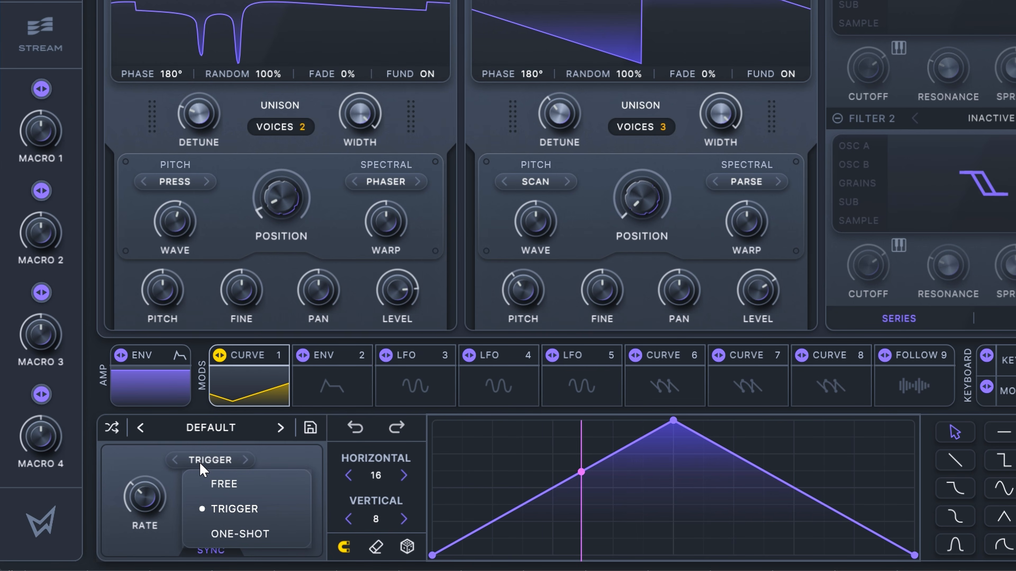
click(209, 532)
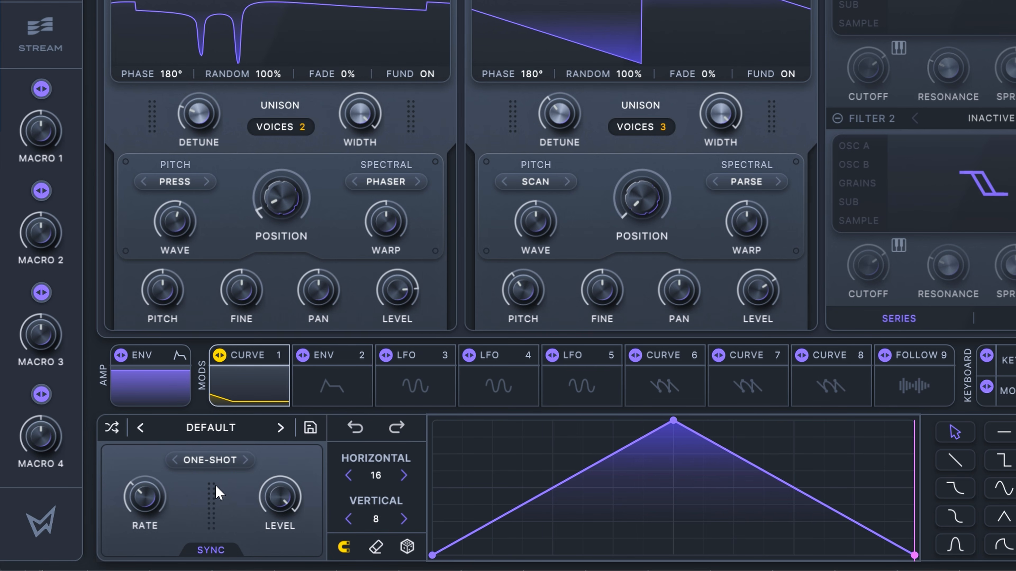
click(210, 460)
click(218, 482)
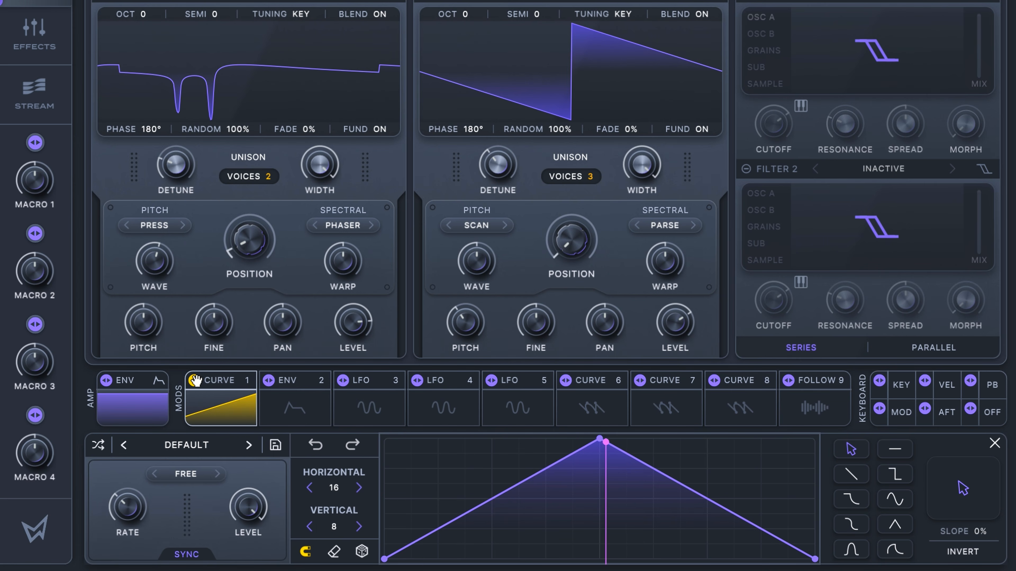
Step: Assign Curve 1 to Osc A's wave and position, and adjust both modulation amounts
mouse_move(196, 380)
mouse_down()
mouse_move(198, 322)
mouse_move(155, 259)
mouse_up()
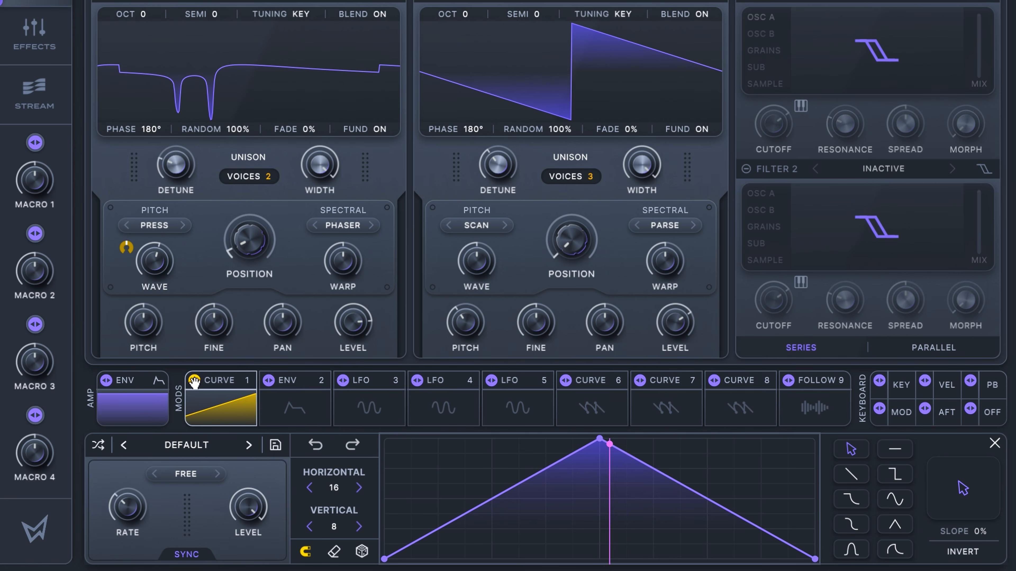
drag(246, 252, 245, 250)
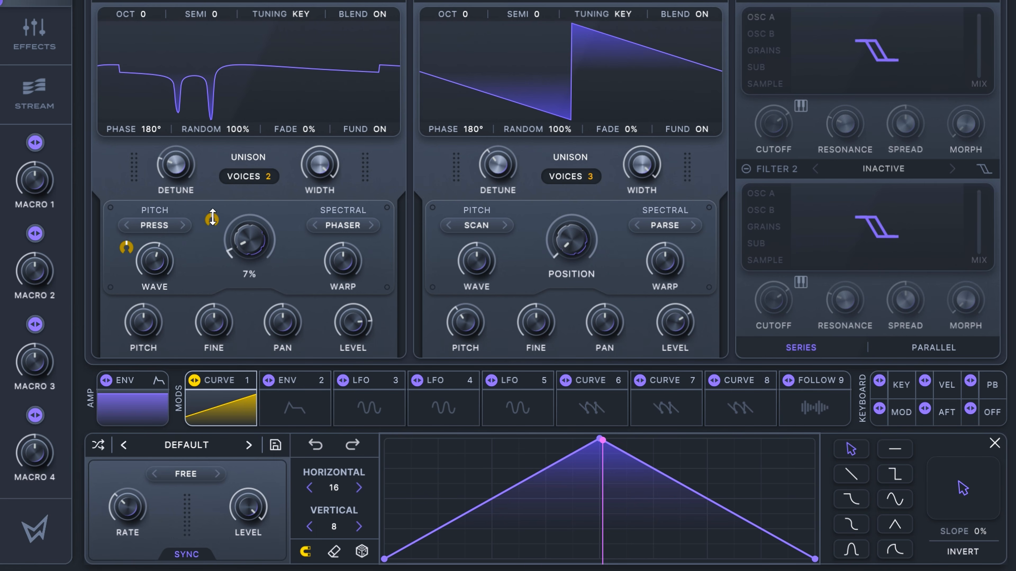
drag(214, 204, 203, 199)
drag(127, 246, 127, 231)
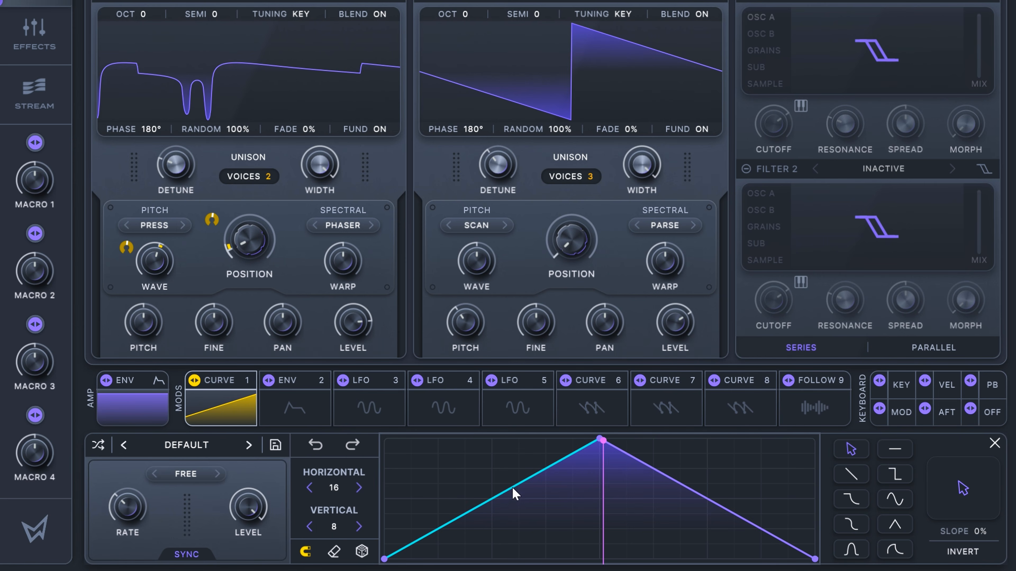
Step: Bow both slopes of the Curve 1 shape outward into an arch and lower its middle point slightly
drag(497, 500, 476, 447)
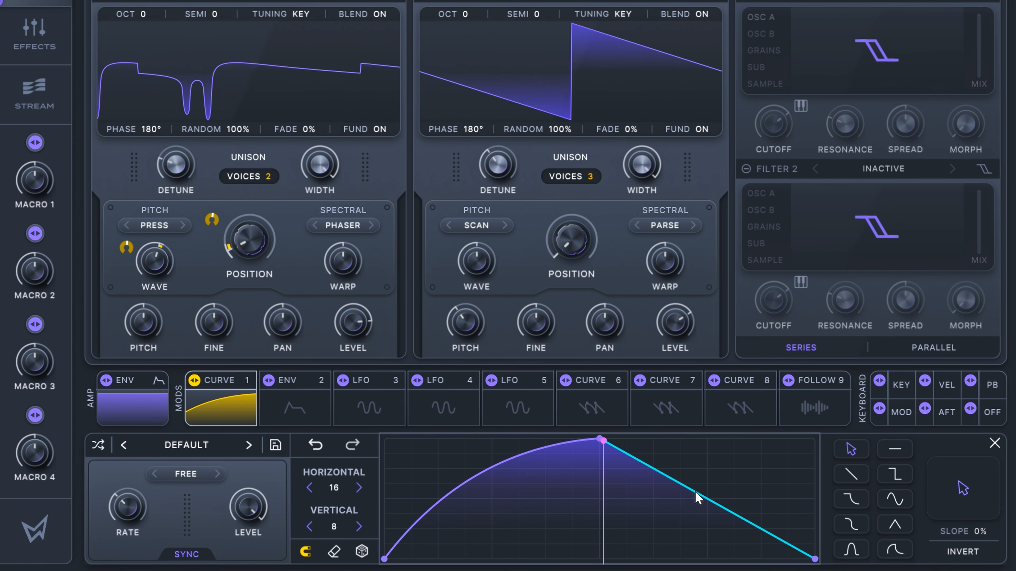
drag(698, 494, 766, 448)
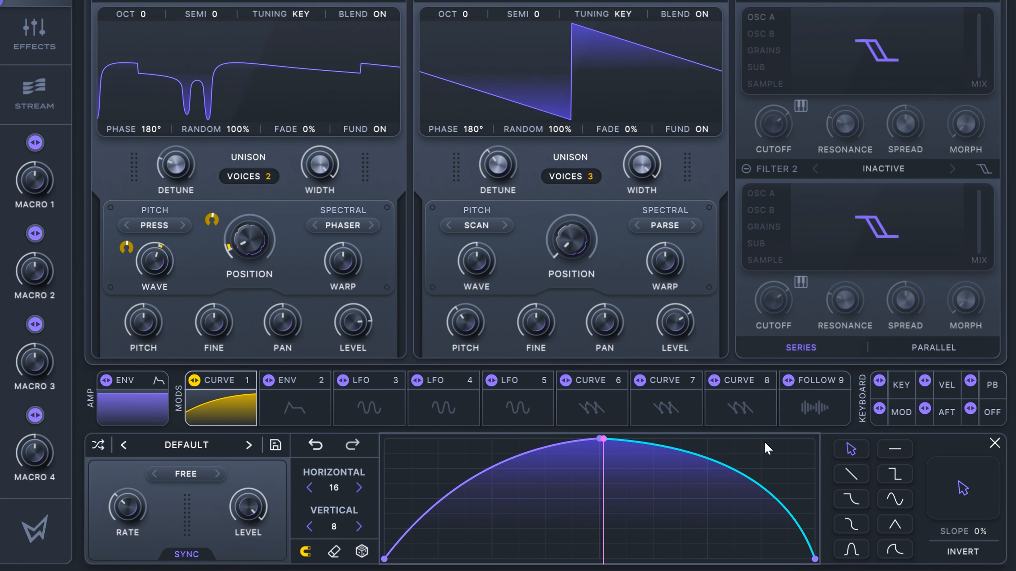
drag(467, 480, 452, 475)
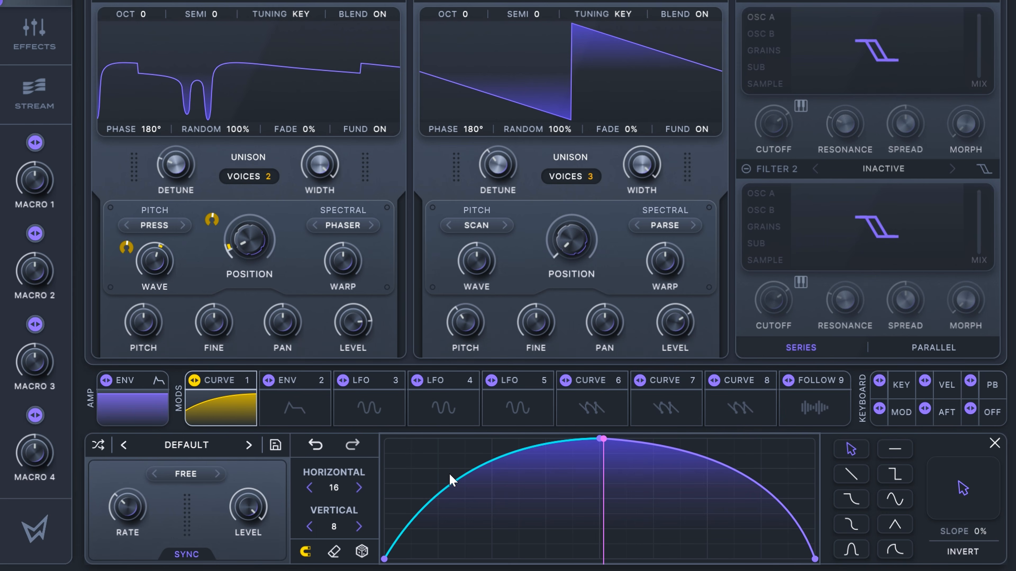
drag(601, 441, 600, 453)
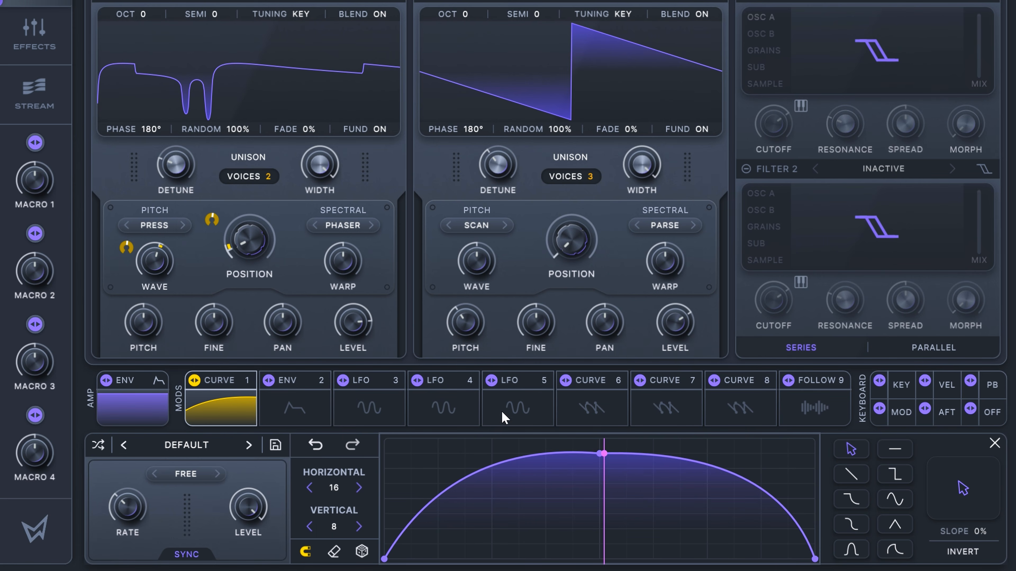
Step: Raise the middle point of the Curve 1 shape to the top of the grid
drag(605, 459, 599, 443)
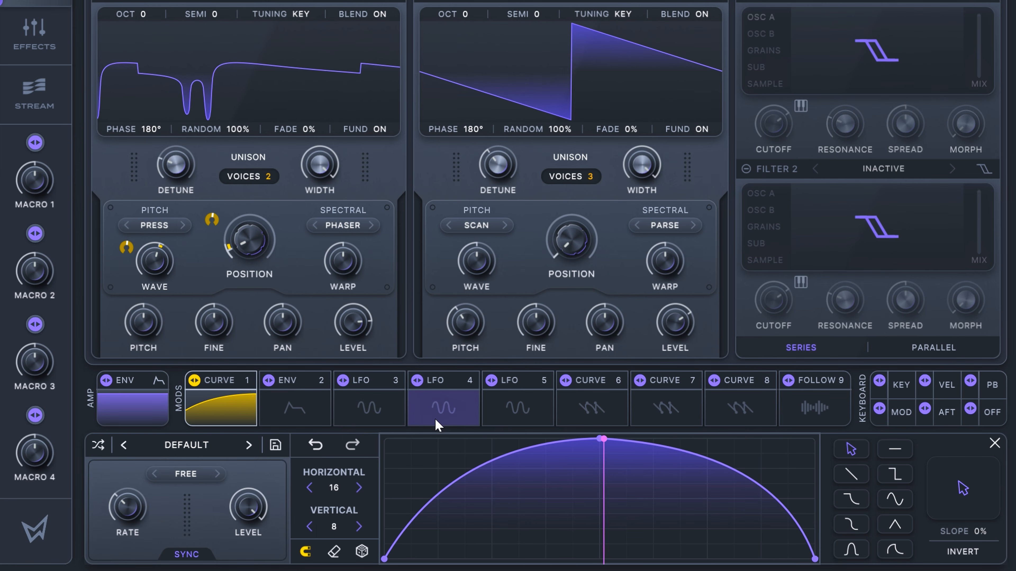
Step: Set Osc B's wavetable position to 17% and adjust its wave amount and level
drag(480, 264, 476, 227)
drag(677, 330, 679, 309)
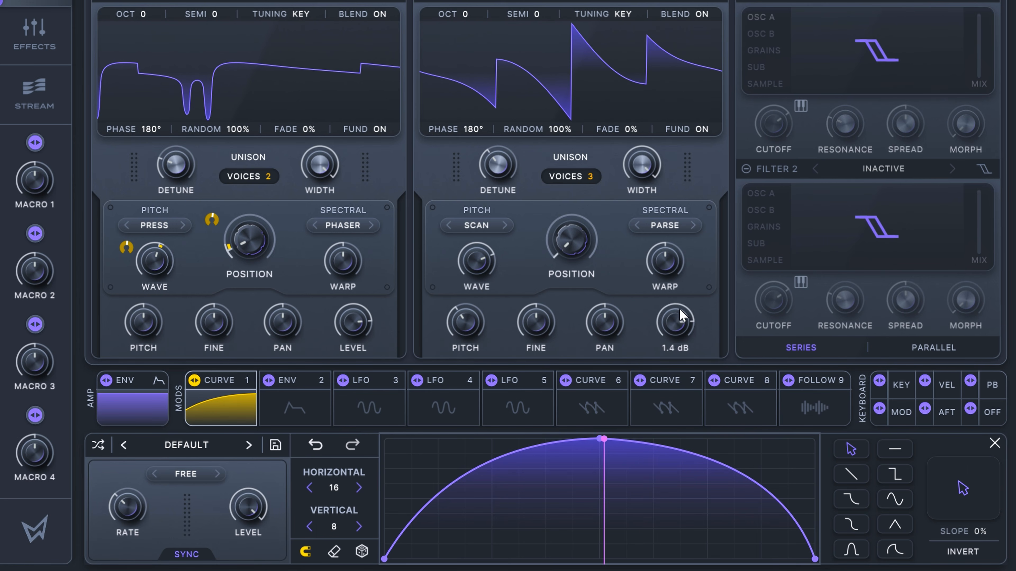
drag(490, 256, 478, 360)
drag(567, 236, 576, 230)
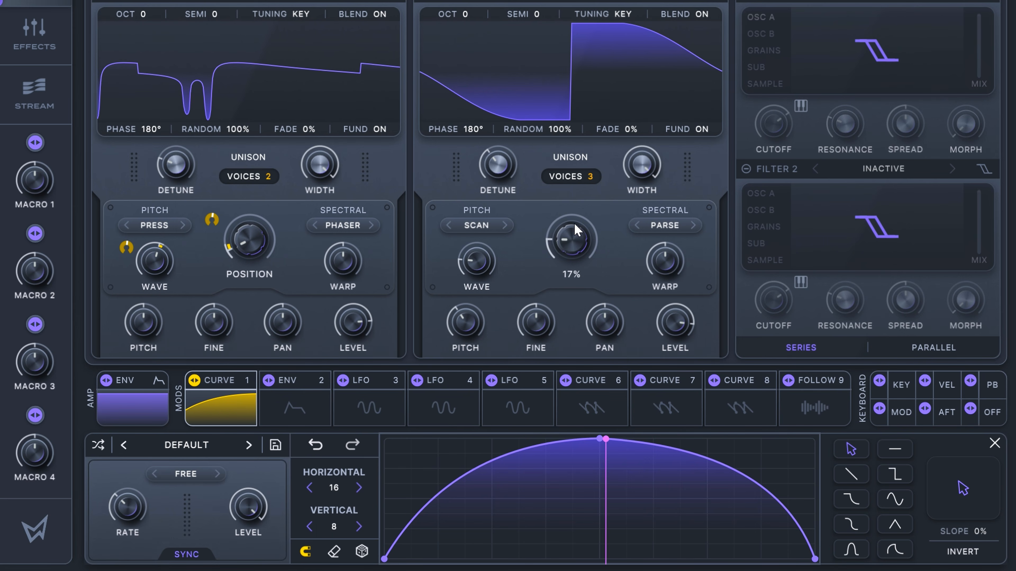
drag(485, 260, 467, 193)
Step: Stretch the release of envelope 2 to nearly the full time range and slightly lower the point where it starts, at about 949 ms
click(298, 408)
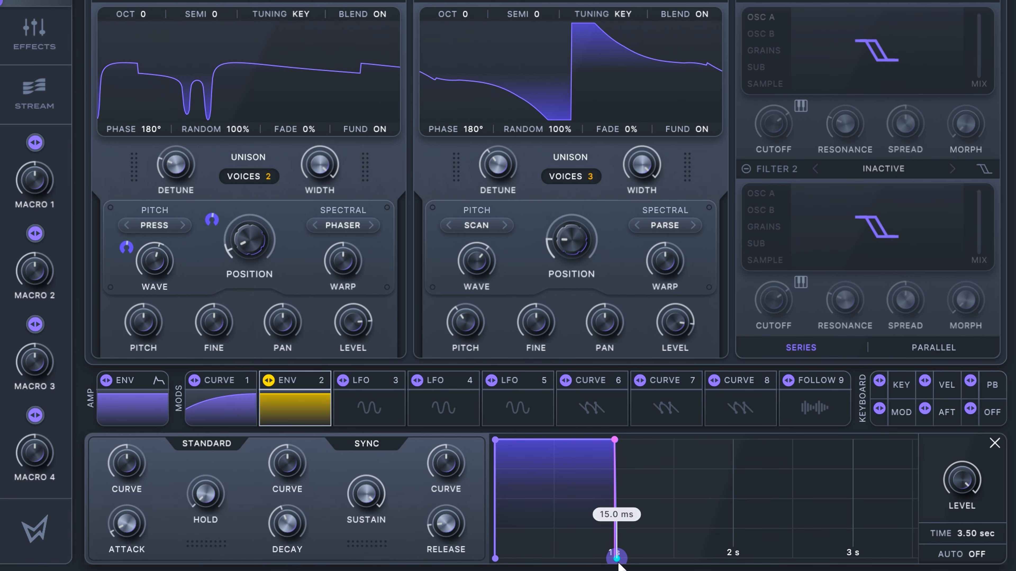
drag(616, 558, 916, 568)
drag(615, 441, 608, 452)
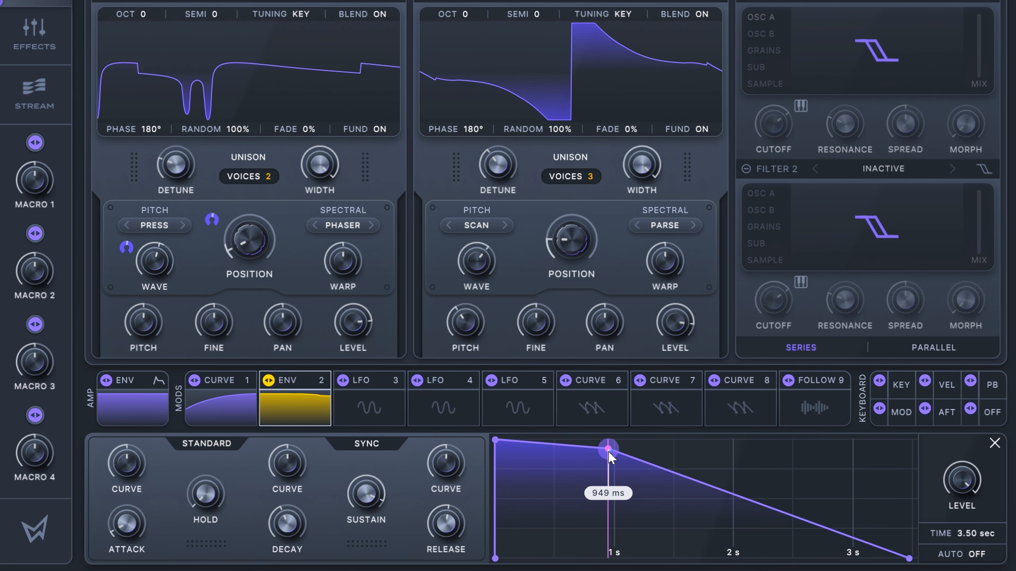
Step: Change the second modulator slot from an envelope to a Curve
click(300, 408)
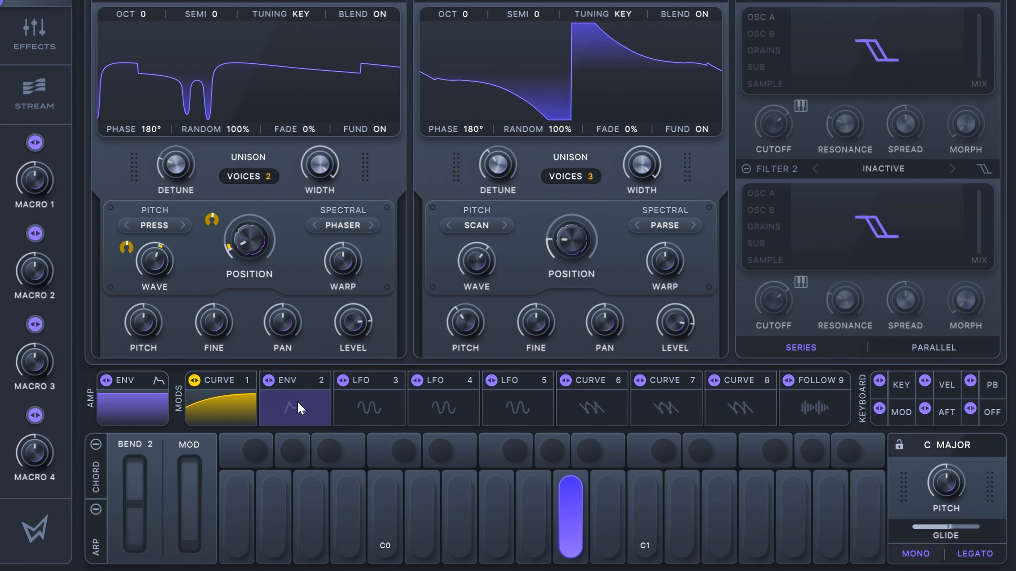
click(298, 409)
click(293, 385)
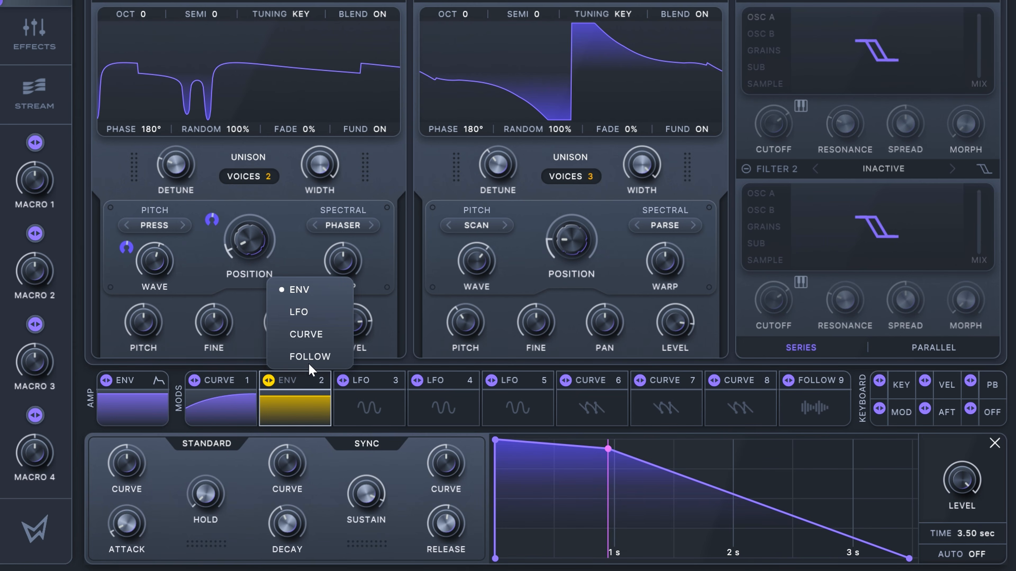
click(303, 336)
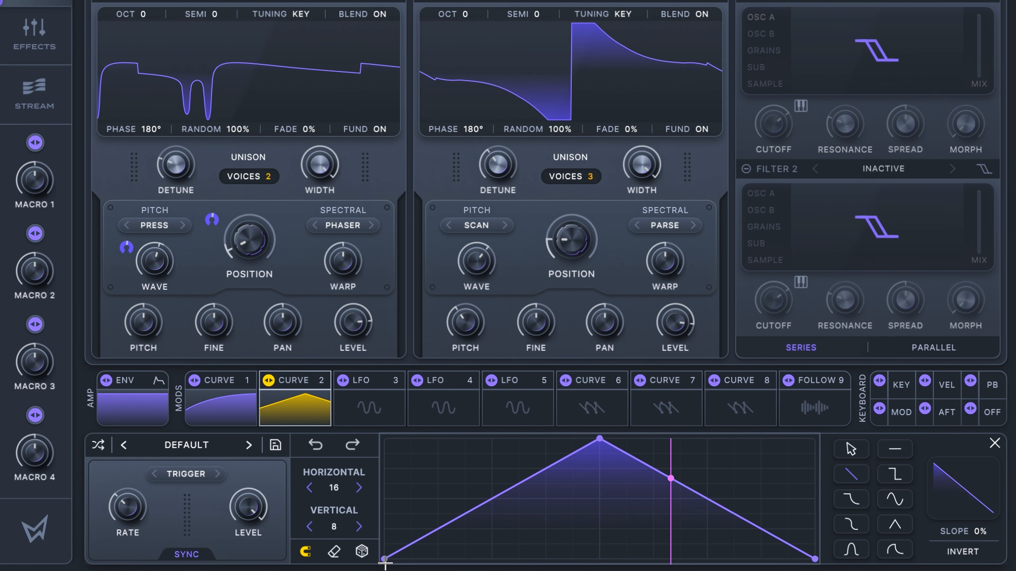
Step: Try a downward ramp at the start of Curve 2, and clear the shape to a flat line
drag(385, 562, 378, 487)
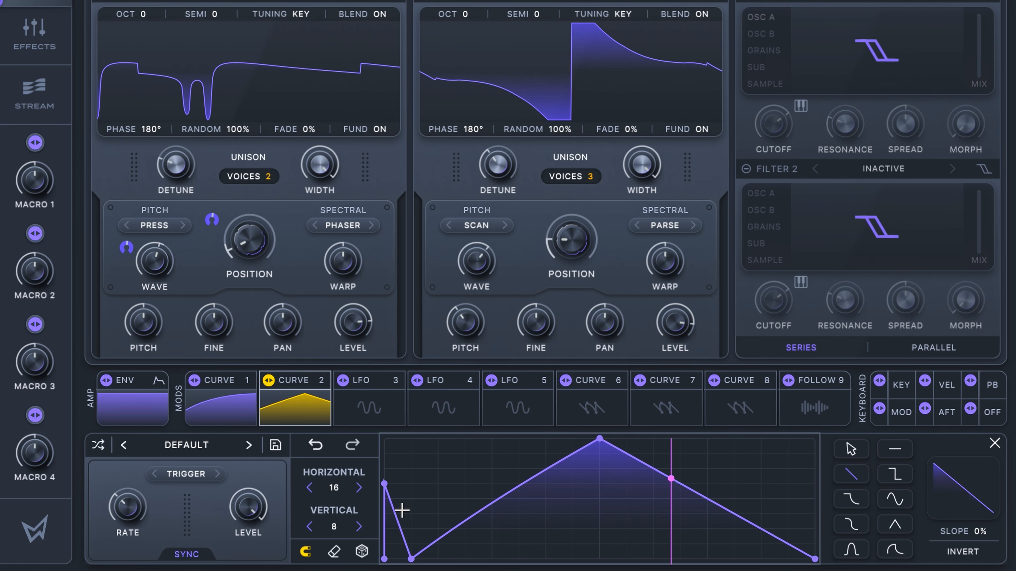
click(332, 552)
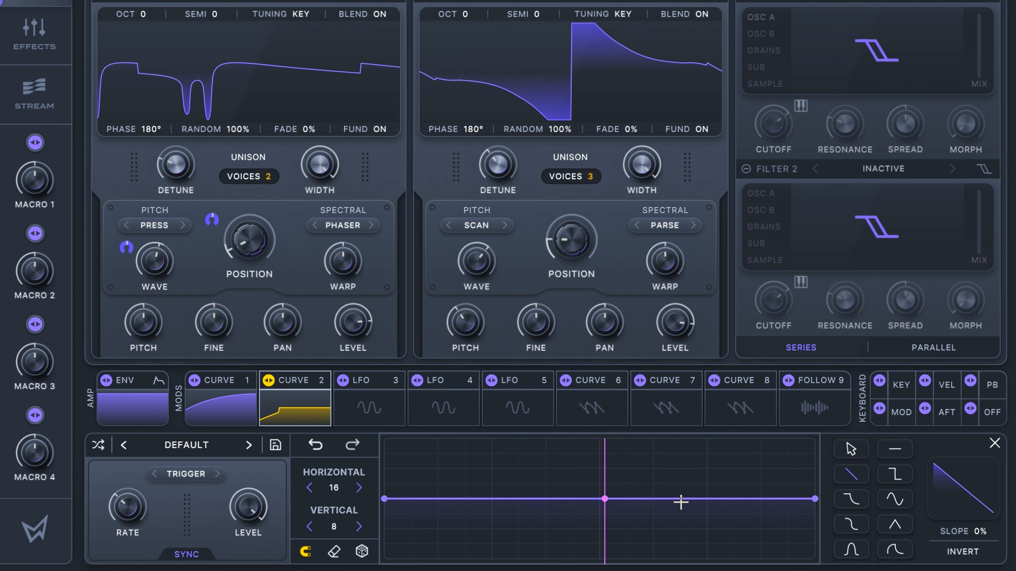
click(851, 449)
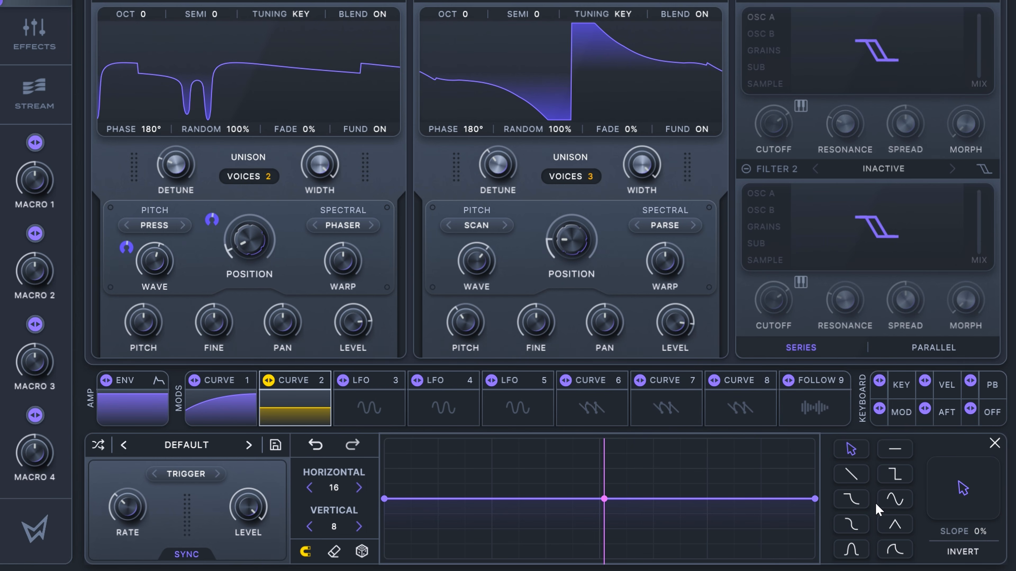
Step: Insert a narrow triangle peak near the middle of Curve 2 and raise the shape's endpoints to the top
click(895, 525)
drag(587, 497, 587, 484)
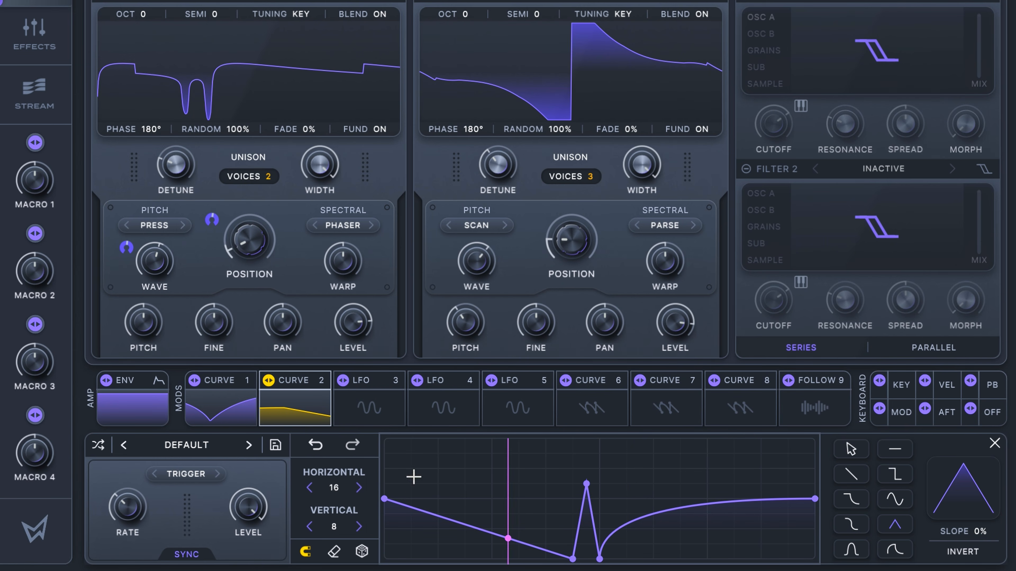
click(851, 452)
drag(384, 498, 384, 438)
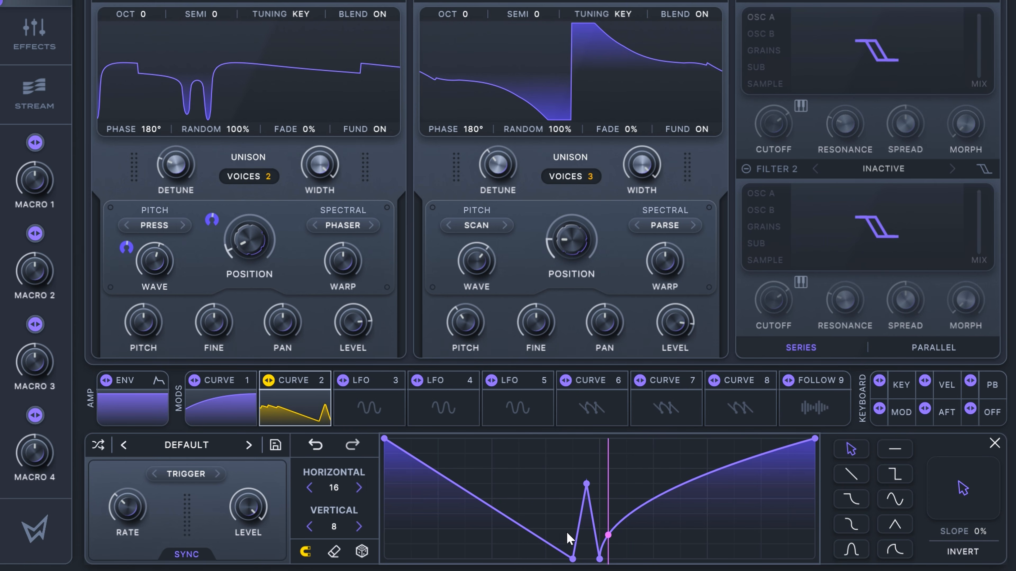
Step: Spread the low points of Curve 2 outward and upward on both sides of the central peak to form two rounded valleys
drag(572, 558, 492, 545)
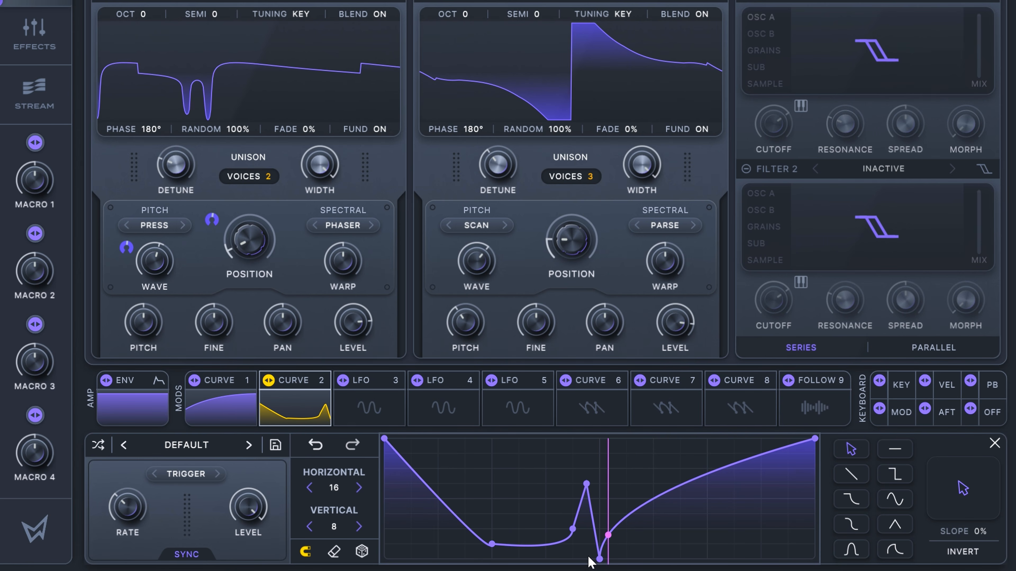
drag(683, 551, 683, 527)
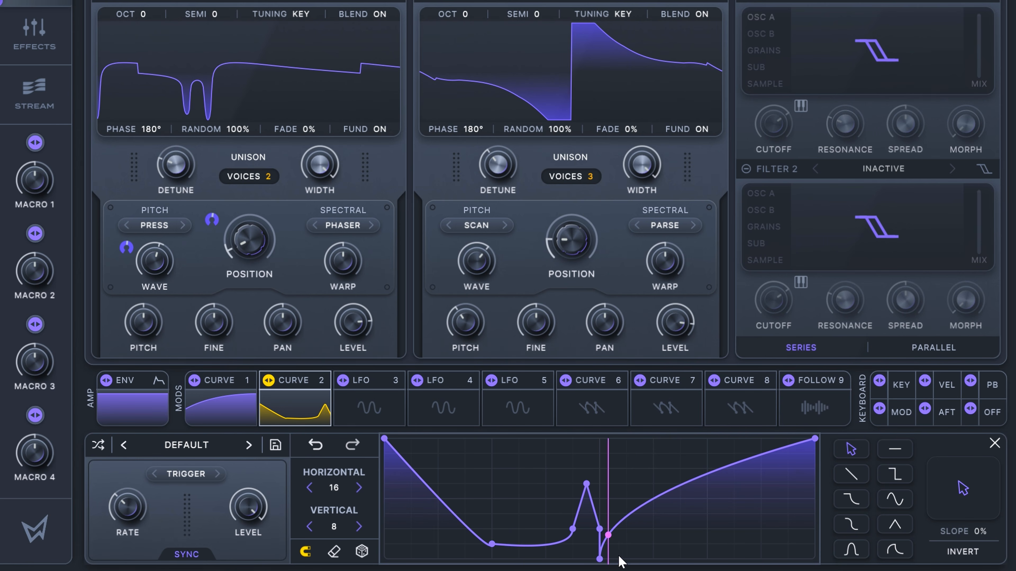
drag(602, 560, 706, 529)
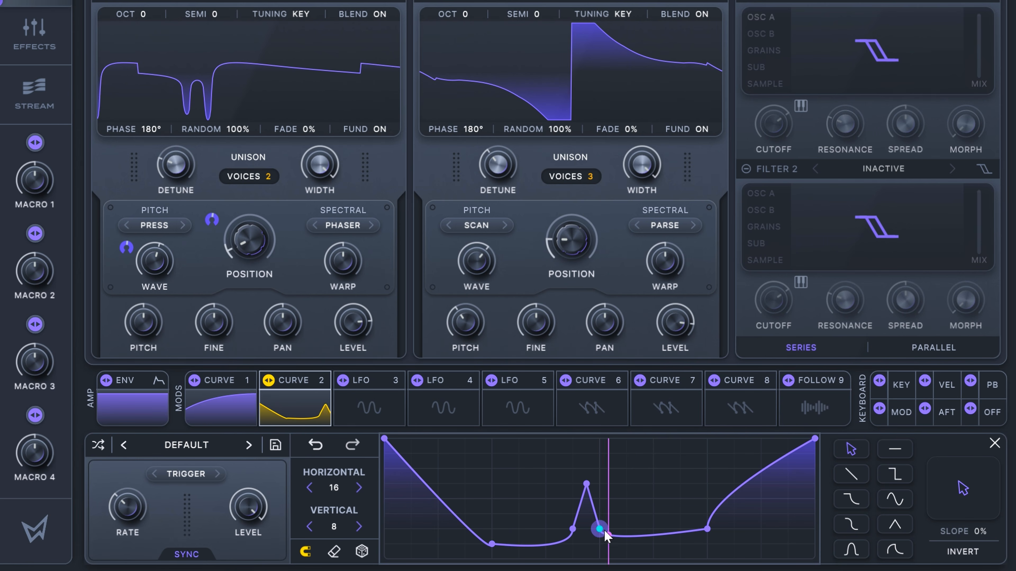
drag(601, 531, 664, 512)
drag(548, 526, 528, 519)
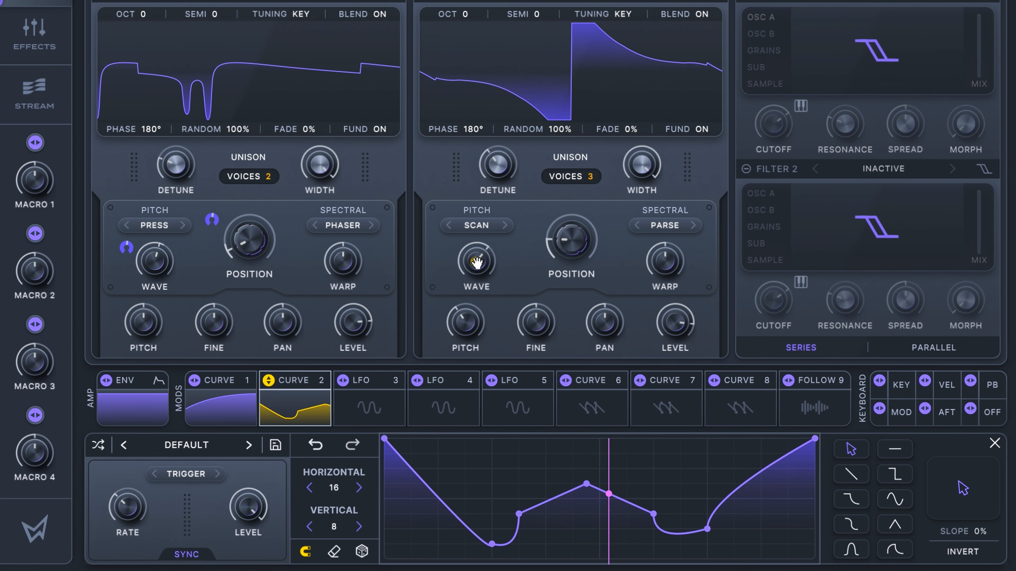
Step: Modulate Osc B's wave with Curve 2, adjust the modulation amount, and set the curve's mode to Free
drag(450, 239, 453, 216)
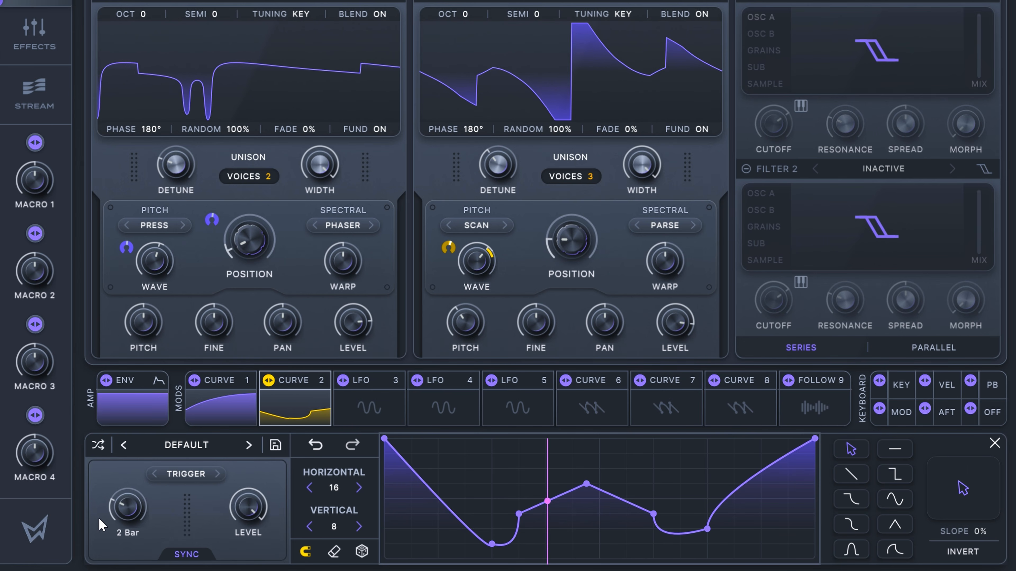
click(191, 484)
click(191, 495)
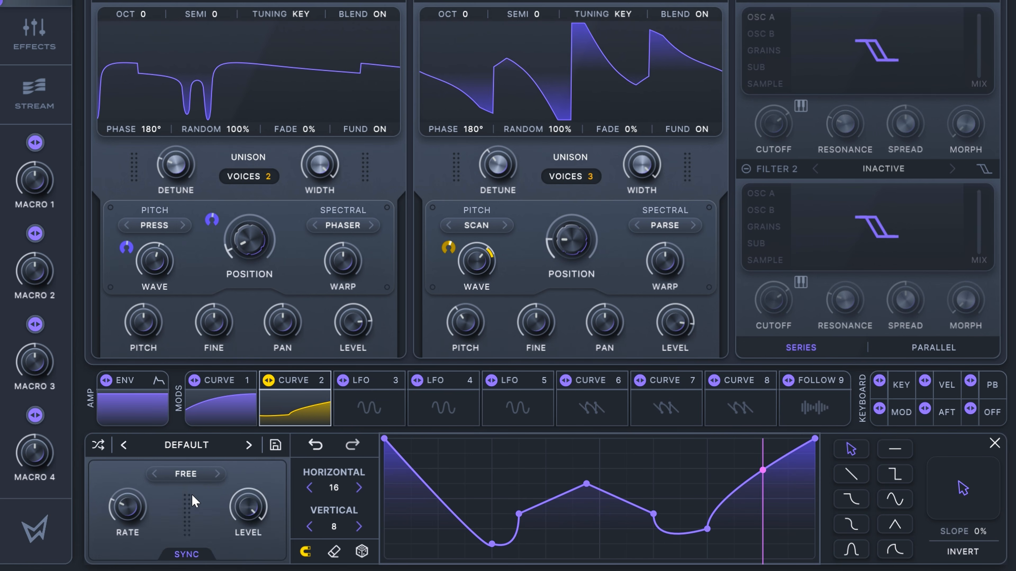
mouse_move(234, 484)
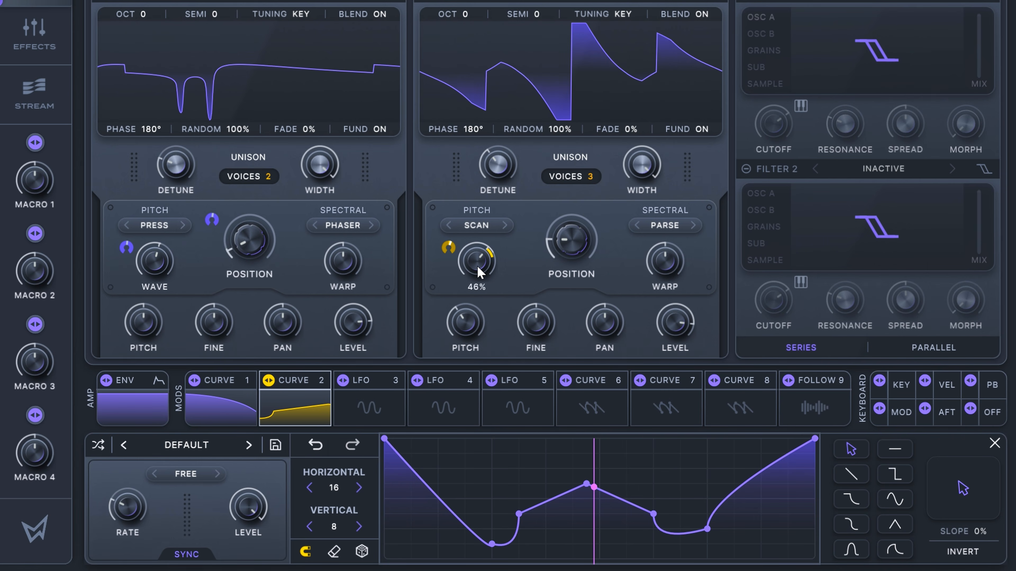
Step: Raise Osc B's wavetable position to around 40% and assign LFO 3 to modulate it
drag(567, 238, 562, 206)
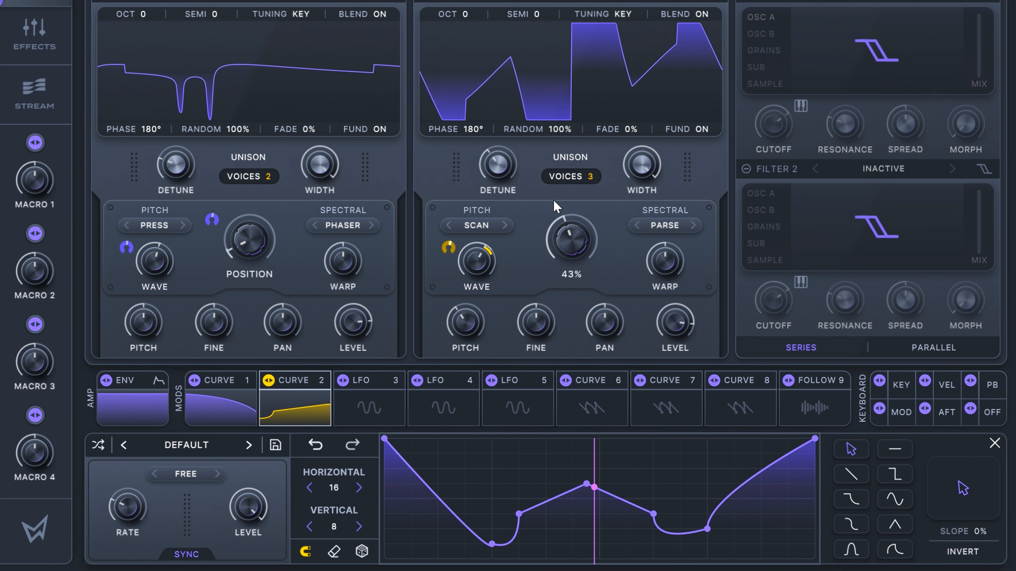
drag(545, 205, 532, 216)
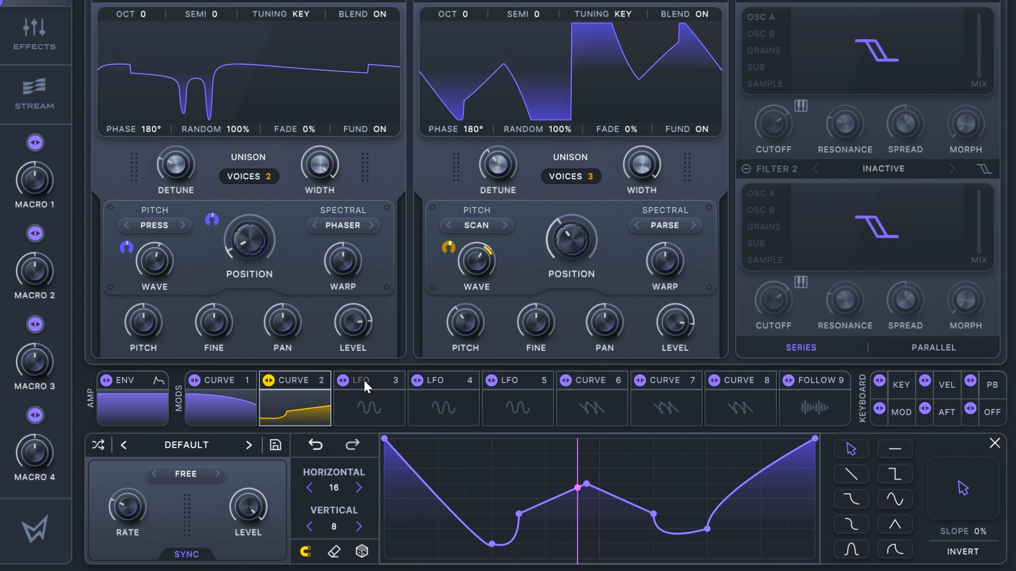
click(354, 387)
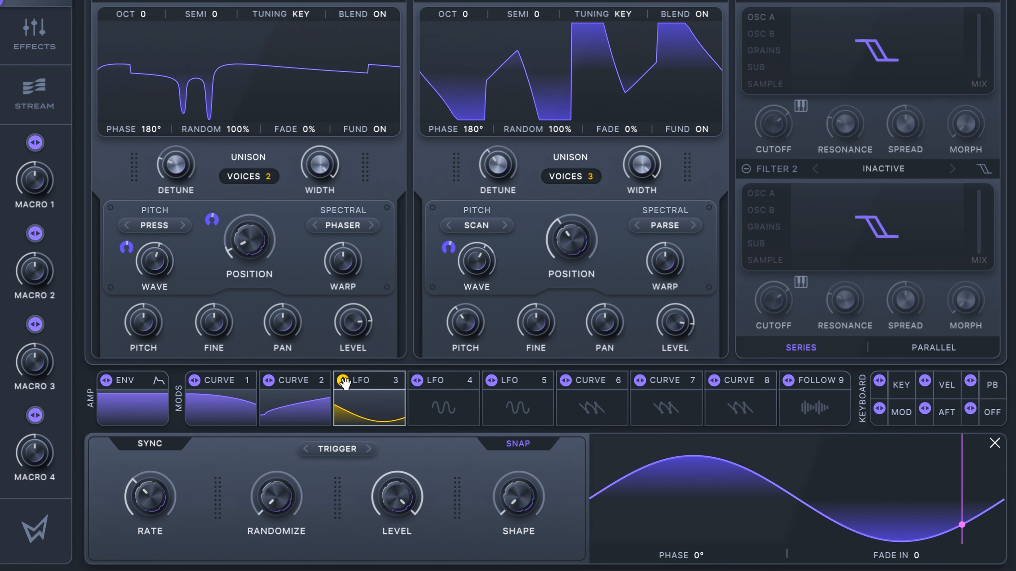
drag(480, 370, 533, 188)
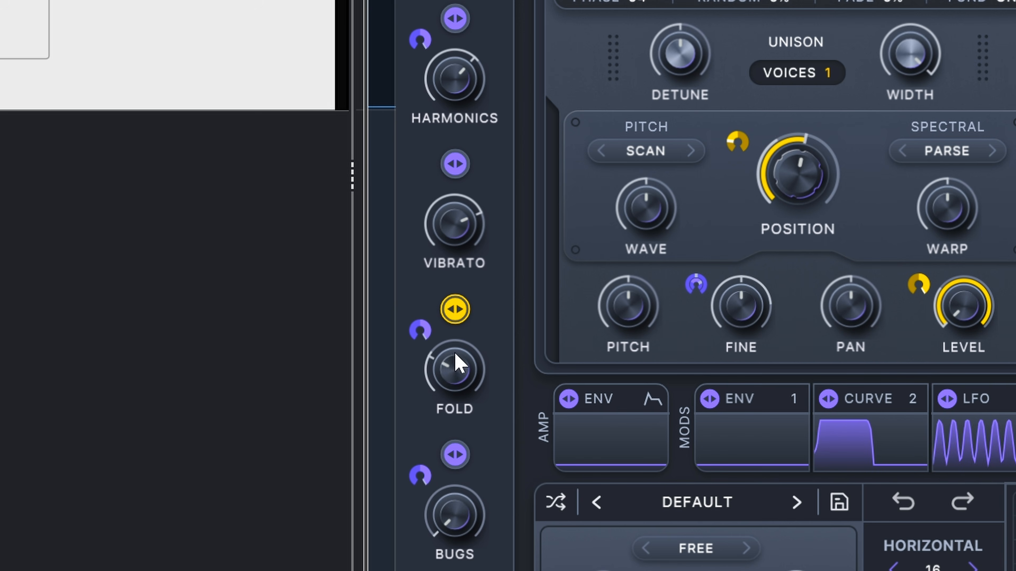
Step: Turn up the Bugs and Fold macros
drag(456, 514, 478, 287)
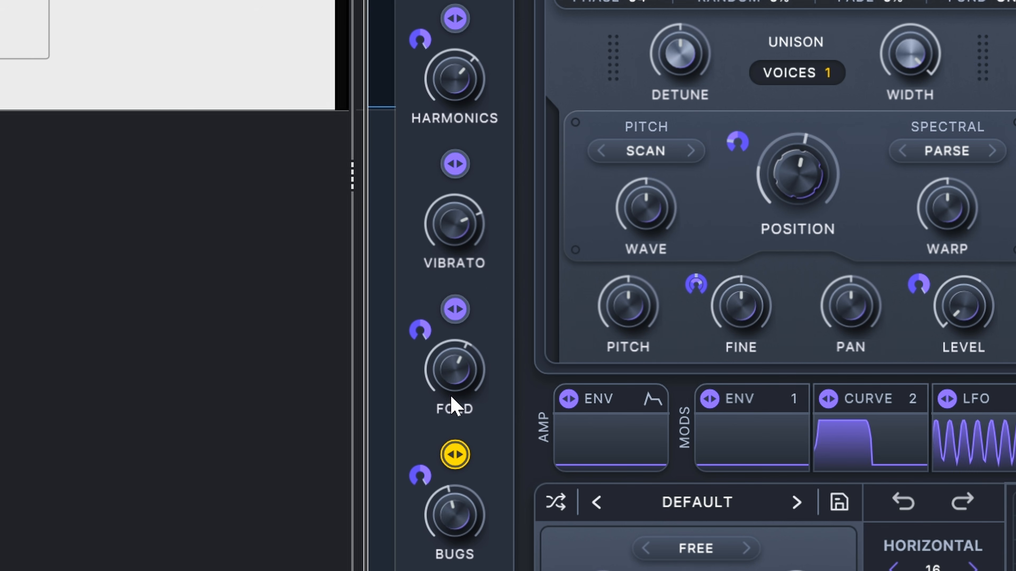
click(447, 376)
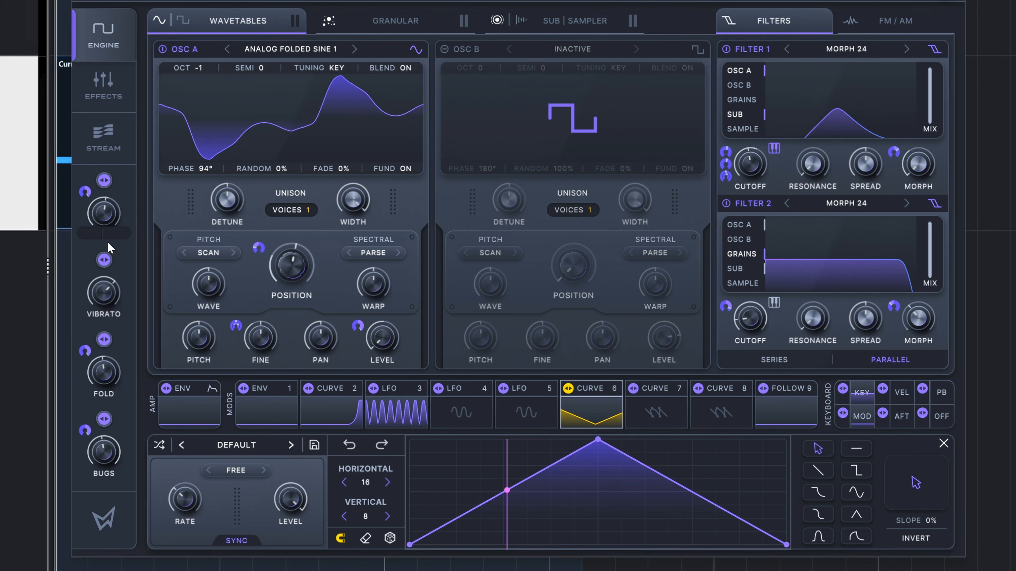
Step: Rename the first macro as Harmonics
text(H)
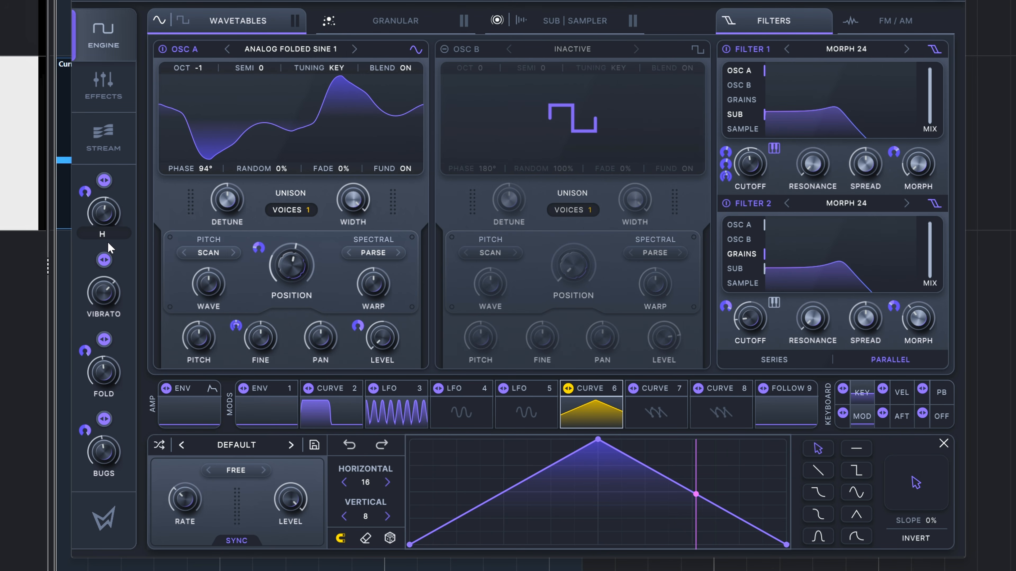
text(armonics)
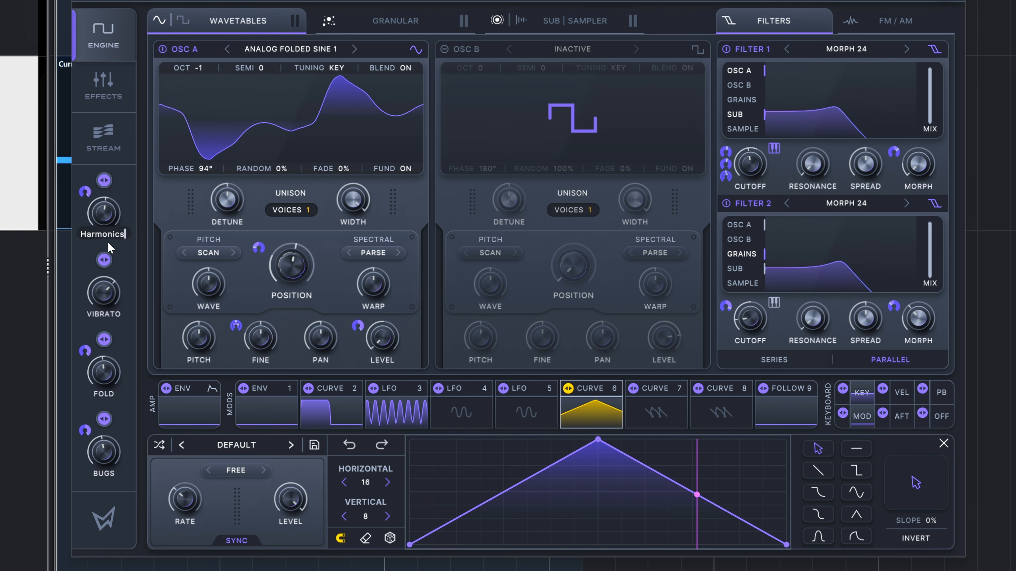
click(99, 218)
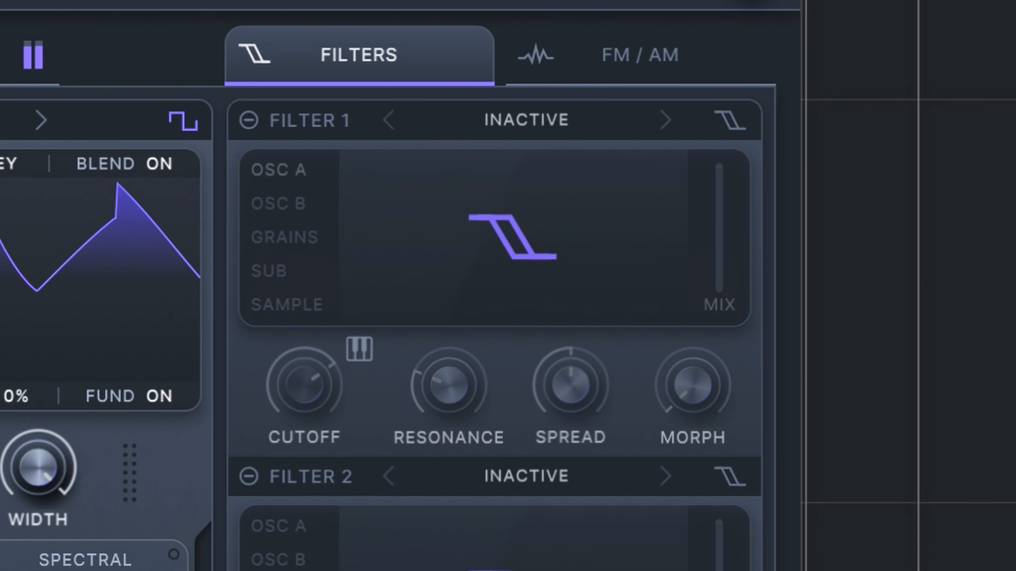
Step: Turn on Filter 1 as an LP 12 and route Osc A, Osc B, Grains and Sample through it
click(250, 121)
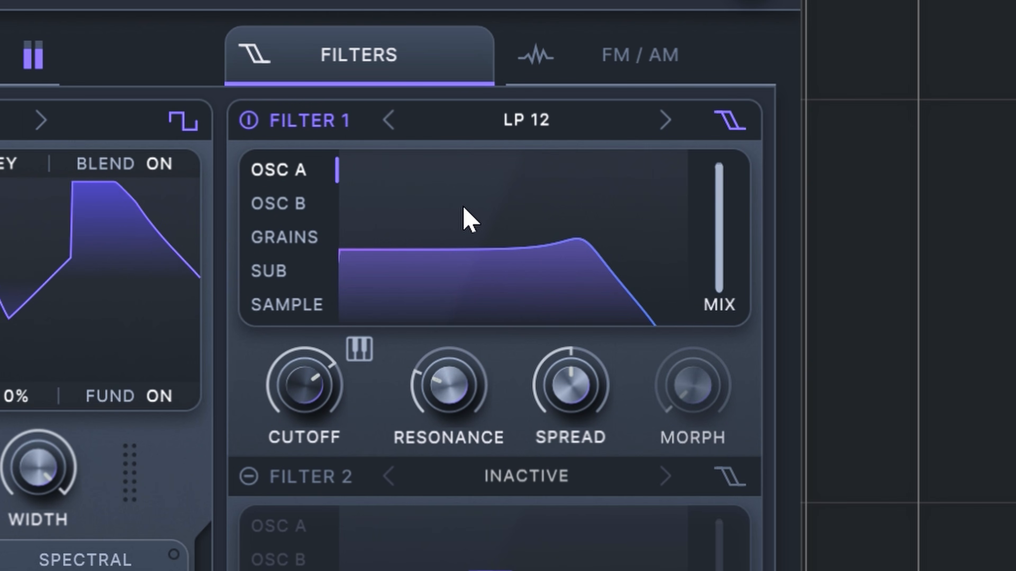
click(298, 204)
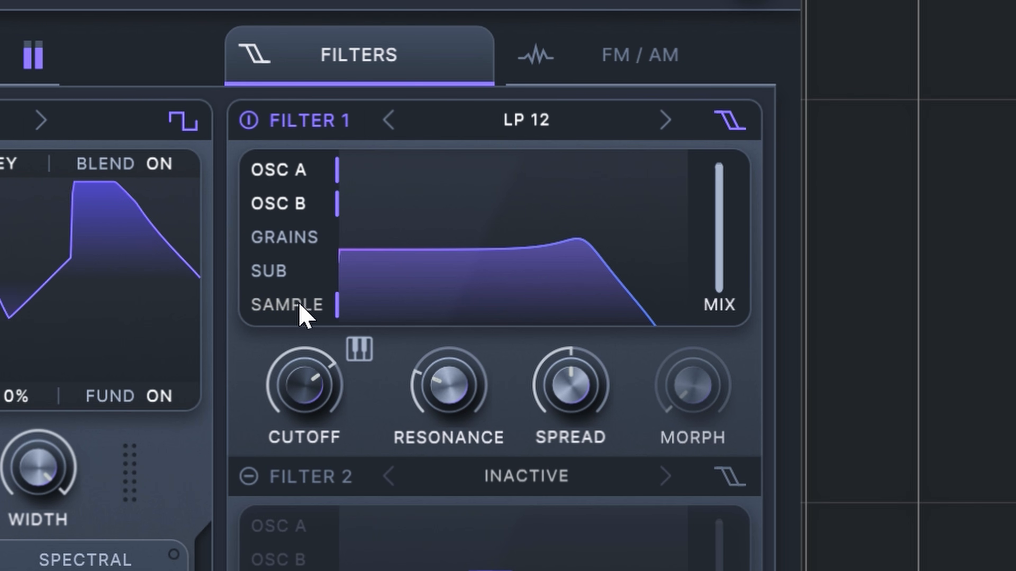
click(287, 240)
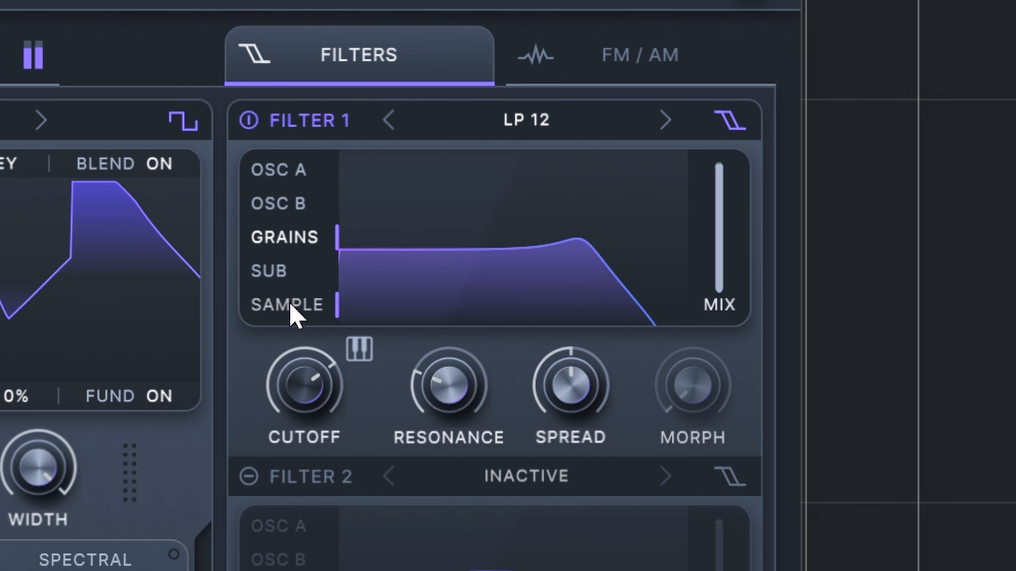
click(300, 203)
click(284, 240)
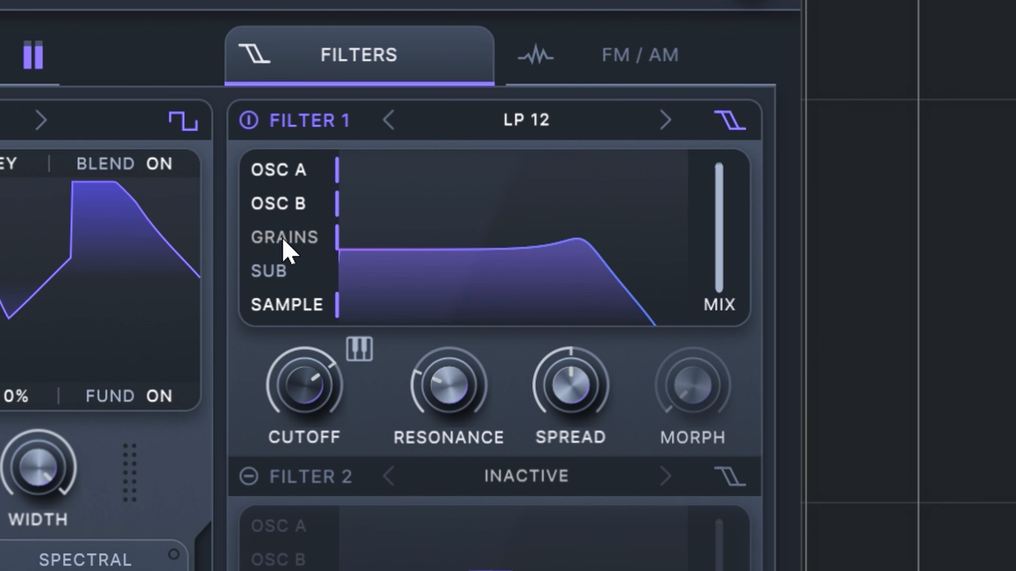
Step: Lower Filter 1's cutoff to 1.47 kHz and raise its resonance
drag(290, 381, 295, 415)
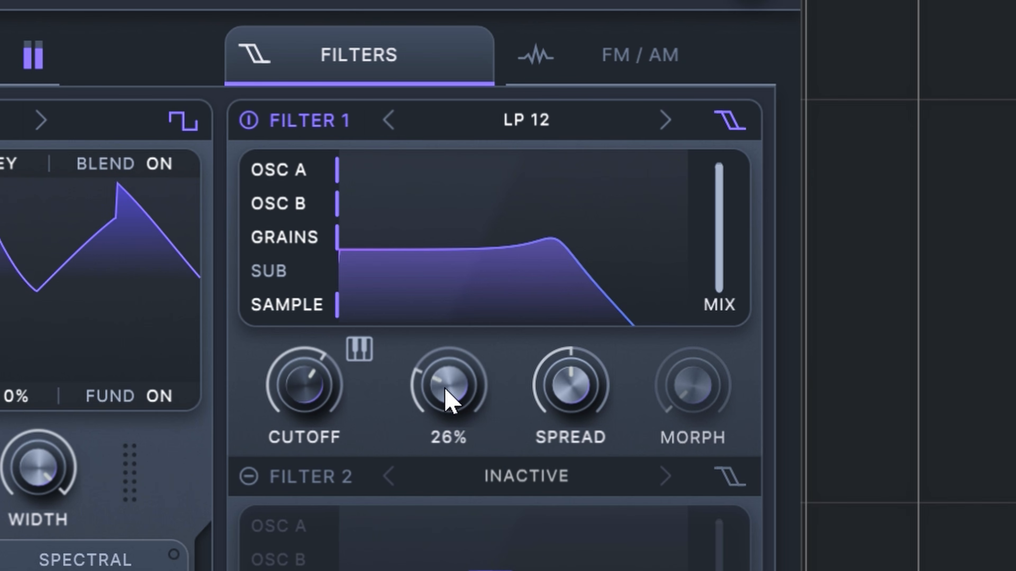
drag(445, 388, 461, 340)
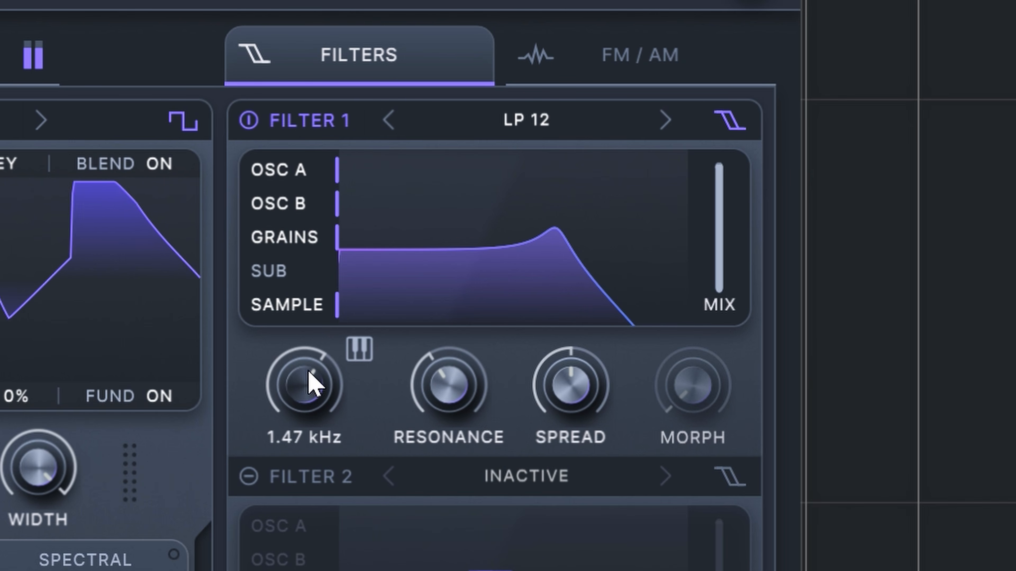
Step: Take Grains, Osc B, Sample and Osc A out of Filter 1 one at a time and route each back in
drag(315, 386, 305, 349)
click(287, 238)
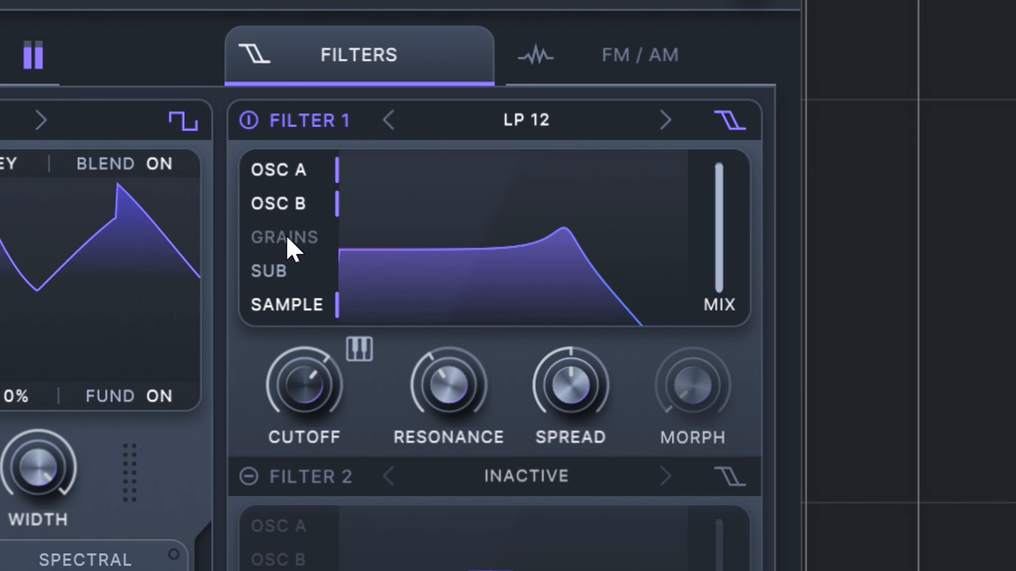
click(287, 239)
click(283, 204)
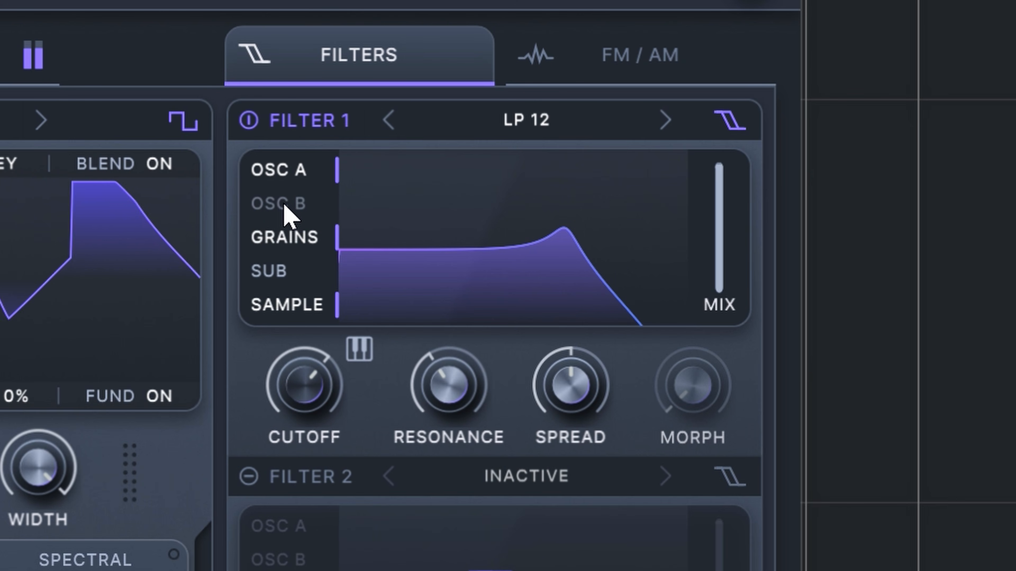
mouse_move(303, 384)
mouse_down()
mouse_move(295, 427)
mouse_move(298, 393)
mouse_up()
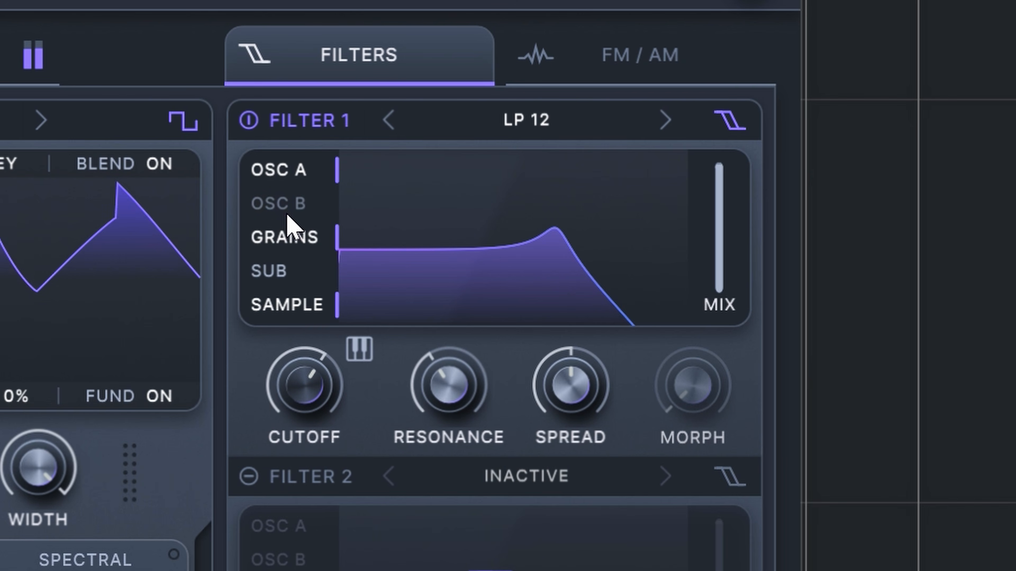
click(287, 224)
click(302, 306)
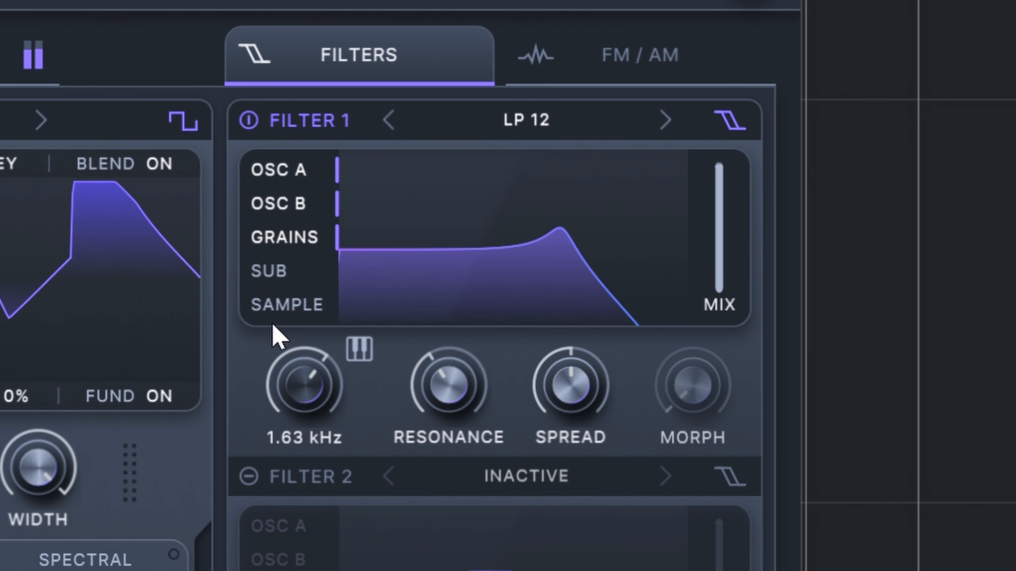
click(280, 305)
click(285, 172)
click(287, 171)
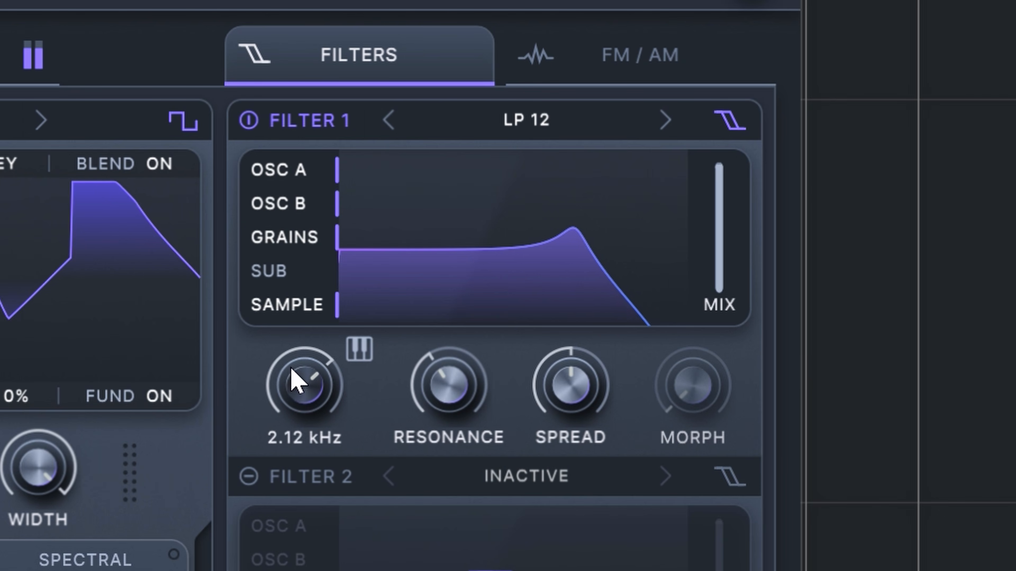
Step: Raise Filter 1's spread to about 20% and bring its cutoff to about 1.66 kHz
drag(292, 369, 279, 379)
drag(571, 392, 570, 360)
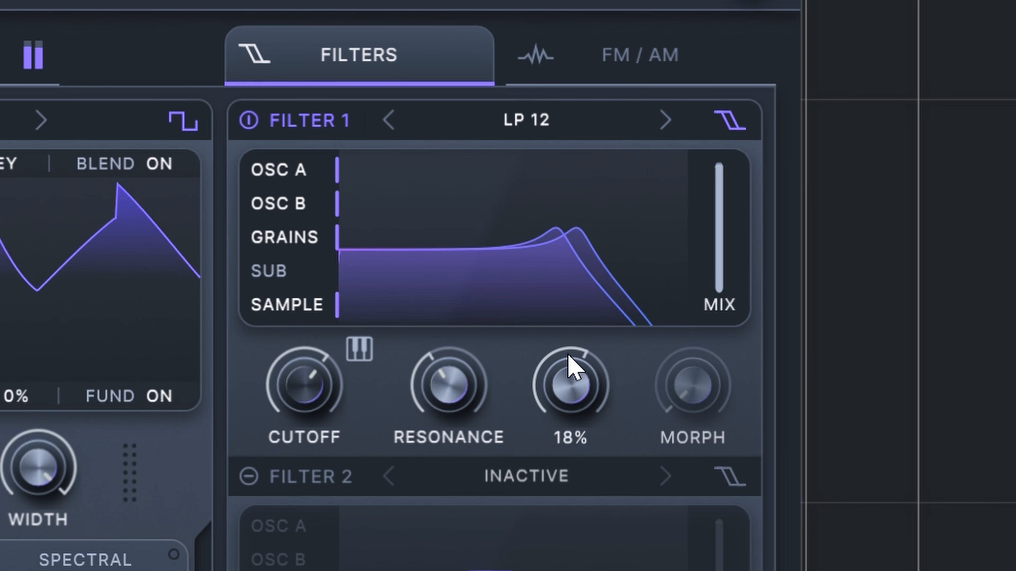
mouse_move(294, 390)
mouse_down()
mouse_move(290, 370)
mouse_move(282, 388)
mouse_up()
scroll(570, 378, up, 3)
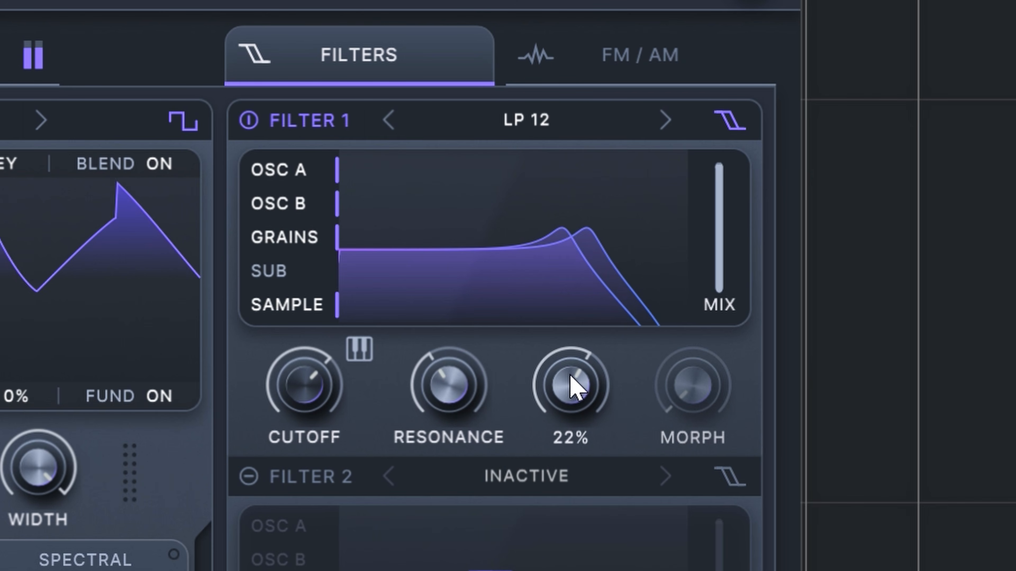
drag(565, 375, 564, 382)
mouse_move(291, 389)
mouse_down()
mouse_move(287, 413)
mouse_move(301, 403)
mouse_move(290, 399)
mouse_up()
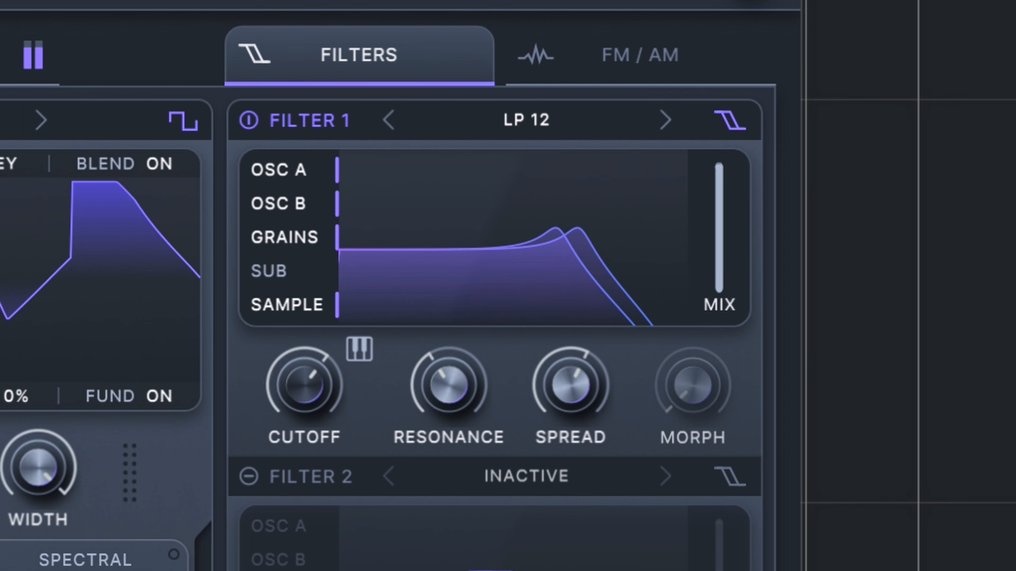
Step: Assign LFO 3 to Filter 1's cutoff and resonance with a small positive modulation depth
drag(352, 568, 308, 390)
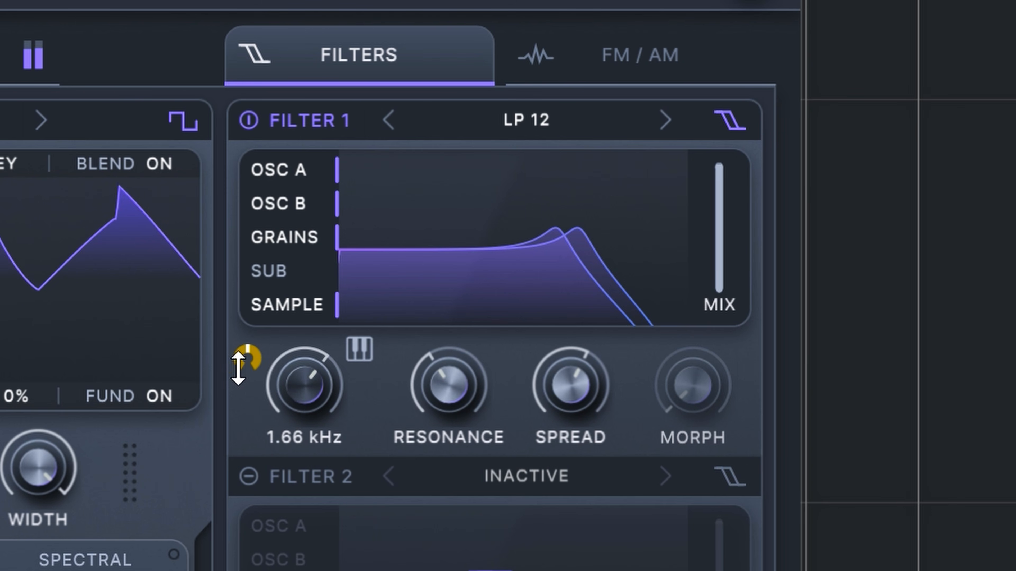
drag(250, 356, 267, 316)
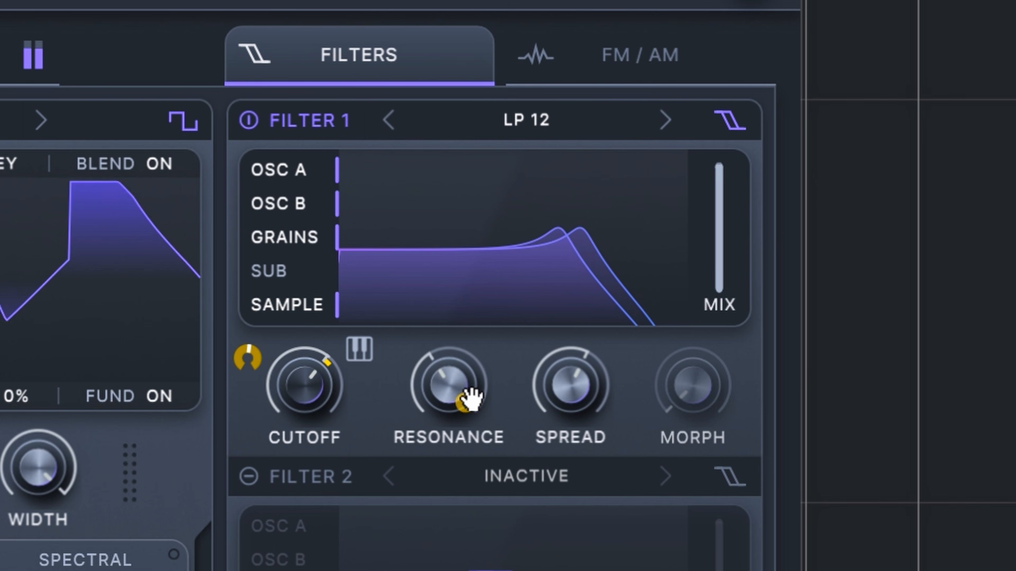
mouse_move(411, 370)
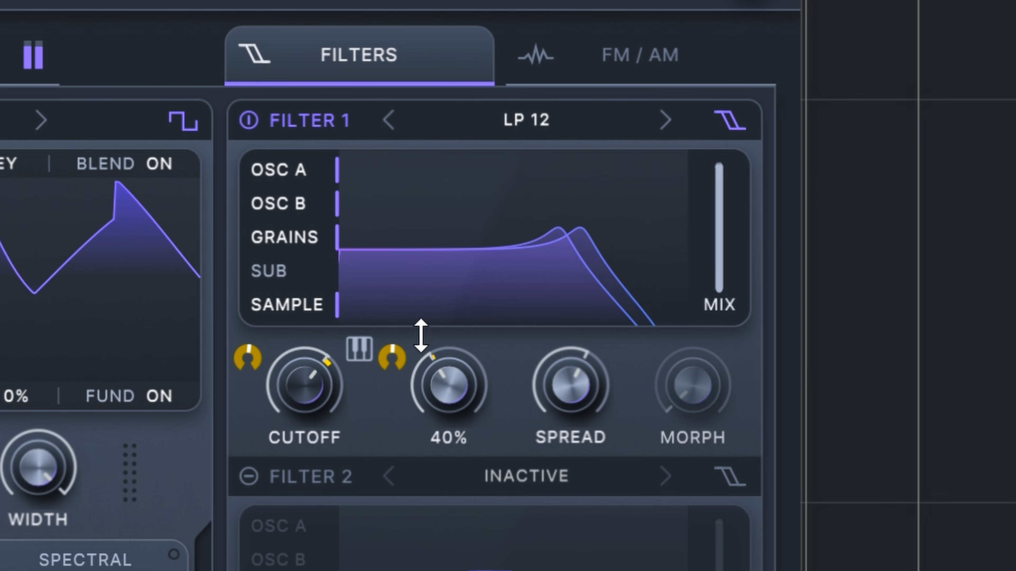
mouse_move(455, 308)
mouse_down()
mouse_move(471, 293)
mouse_move(439, 310)
mouse_up()
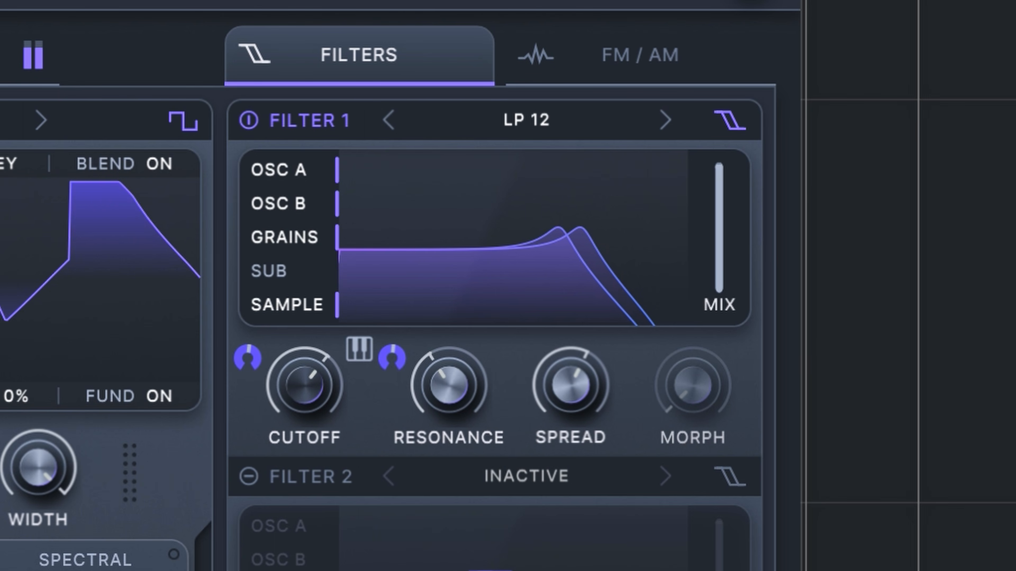
Step: Assign a second modulator to Filter 1's cutoff and resonance alongside LFO 3
drag(460, 552, 308, 394)
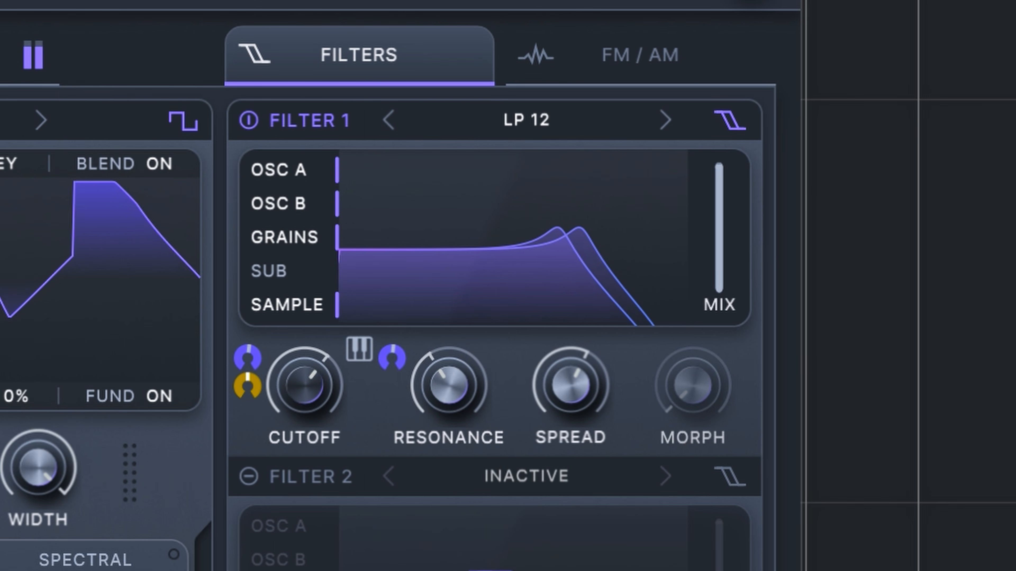
drag(436, 474, 443, 386)
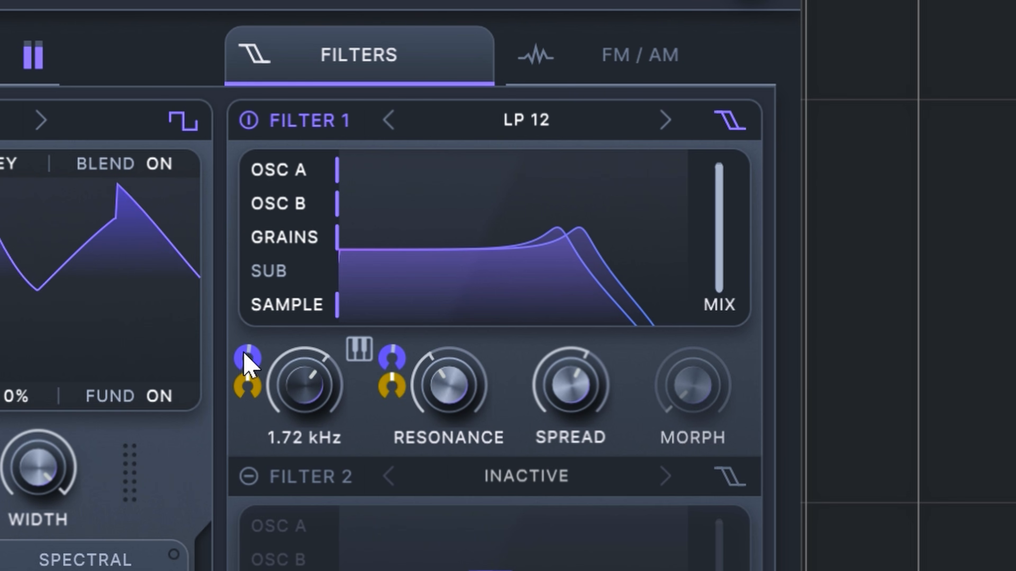
click(244, 355)
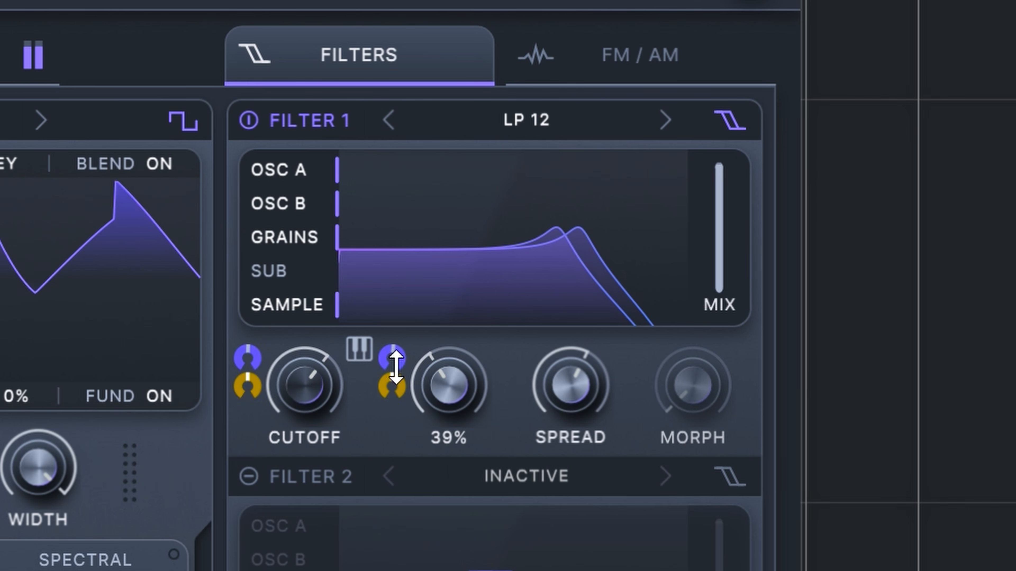
click(392, 386)
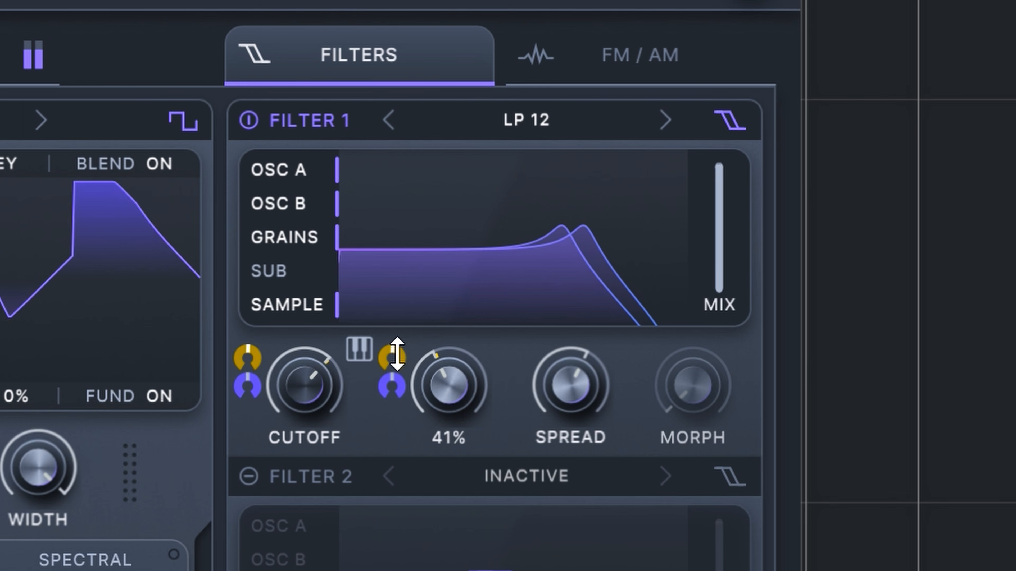
Step: Remove the LFO 3 modulation from Filter 1's resonance and cutoff
right_click(396, 354)
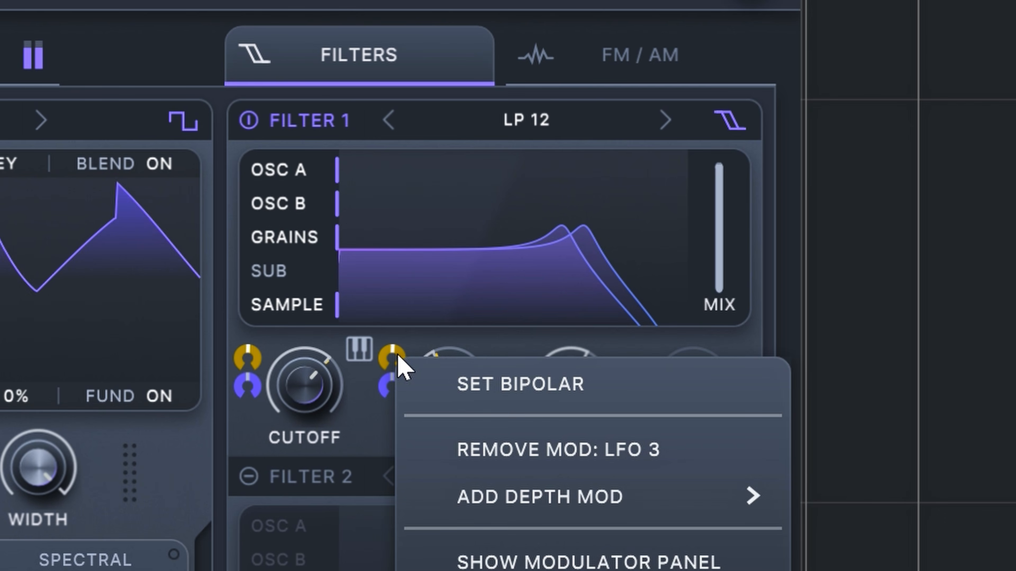
click(518, 446)
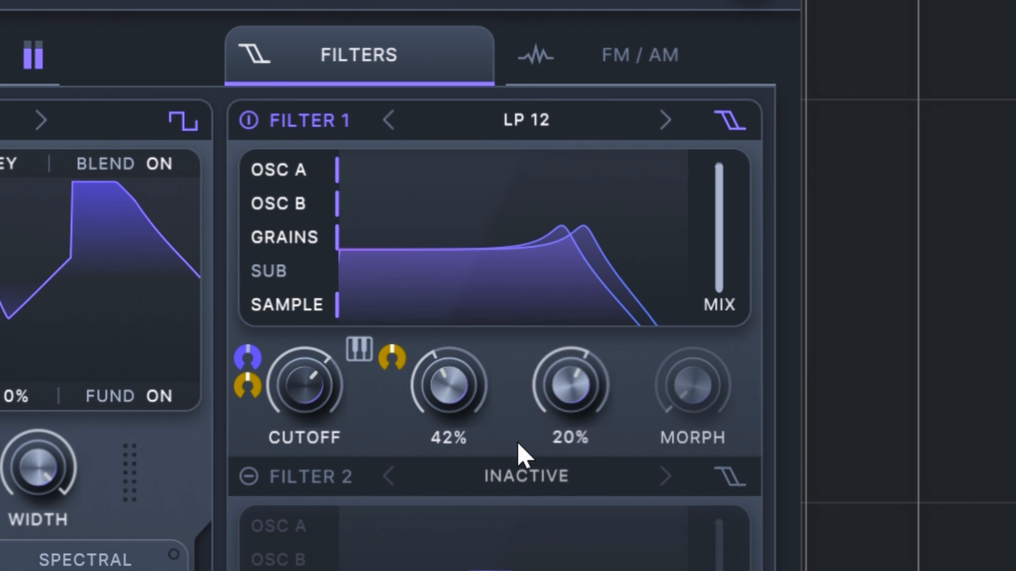
right_click(253, 365)
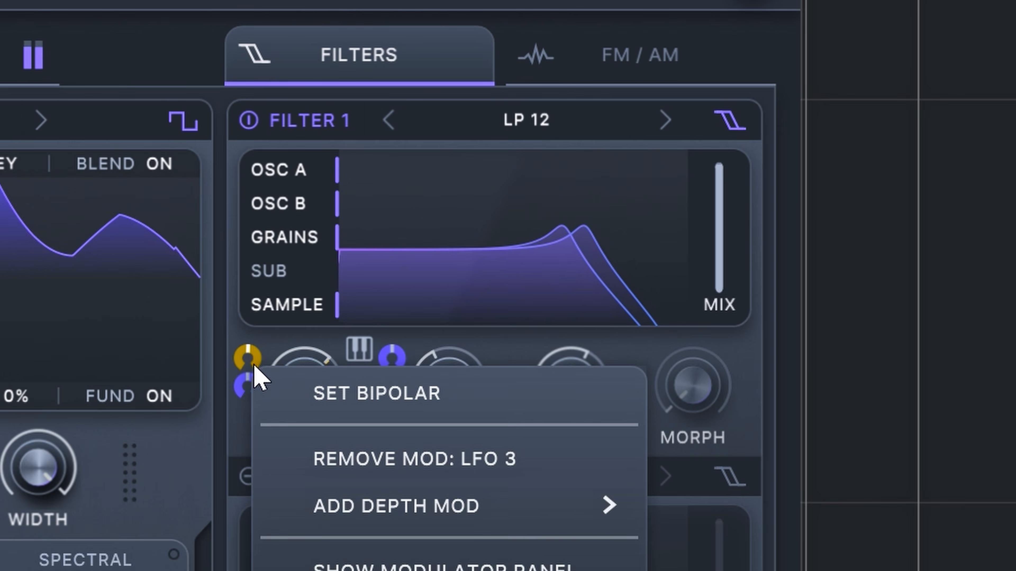
click(379, 458)
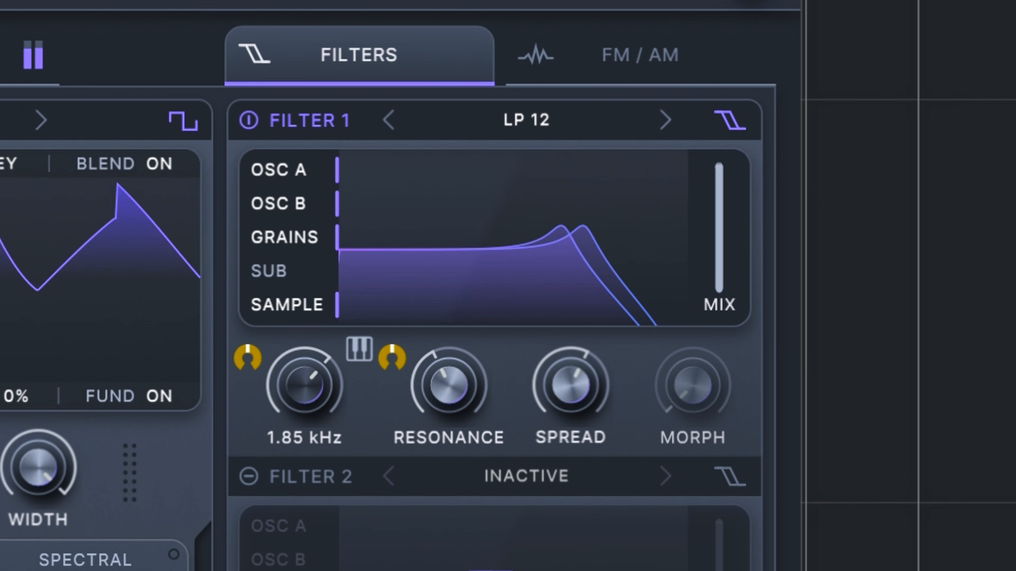
Step: Increase the remaining modulator's depth on Filter 1's resonance and cutoff, and lower the cutoff slightly
drag(398, 356, 424, 315)
drag(247, 357, 241, 322)
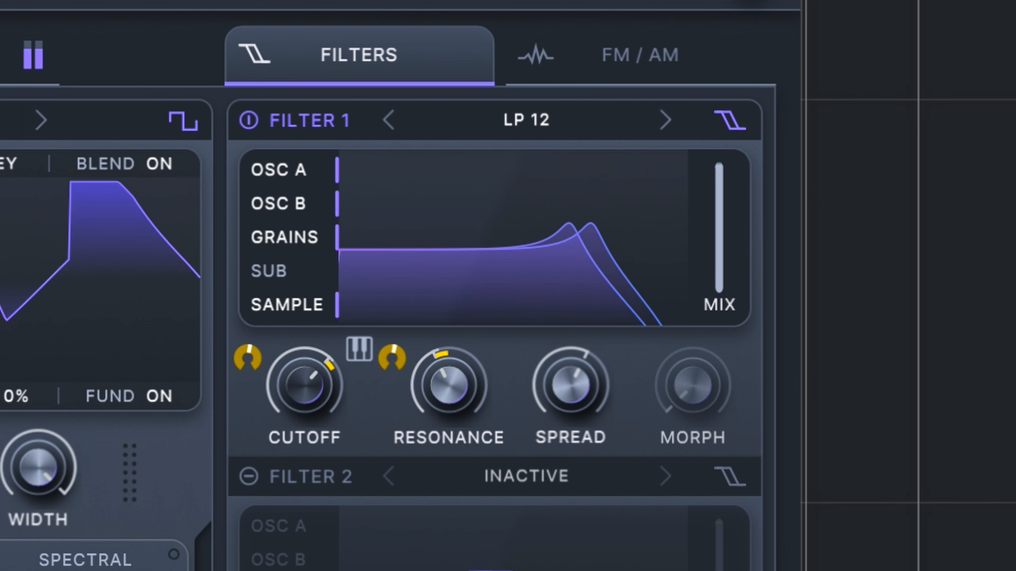
mouse_move(302, 394)
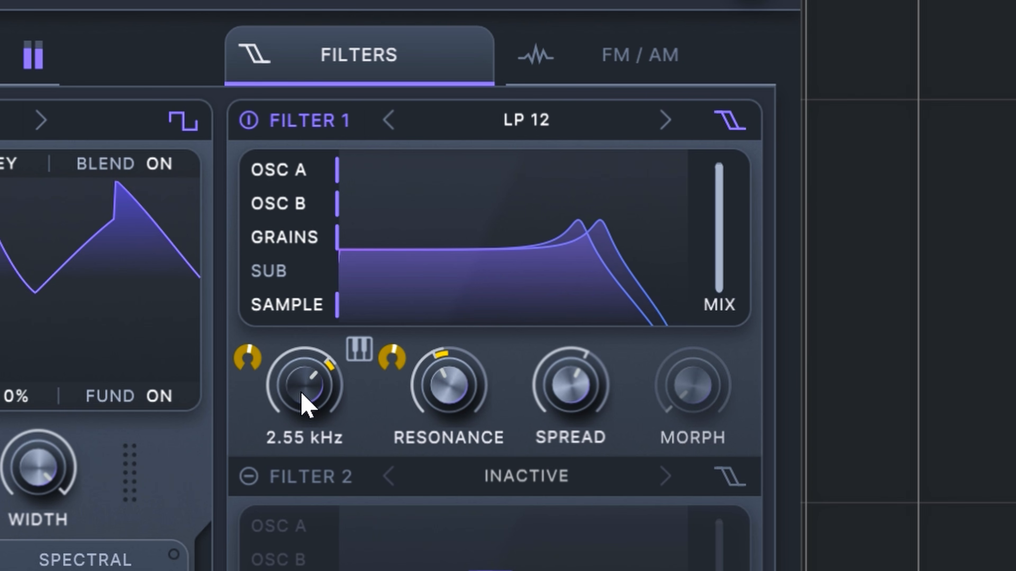
drag(301, 393, 290, 402)
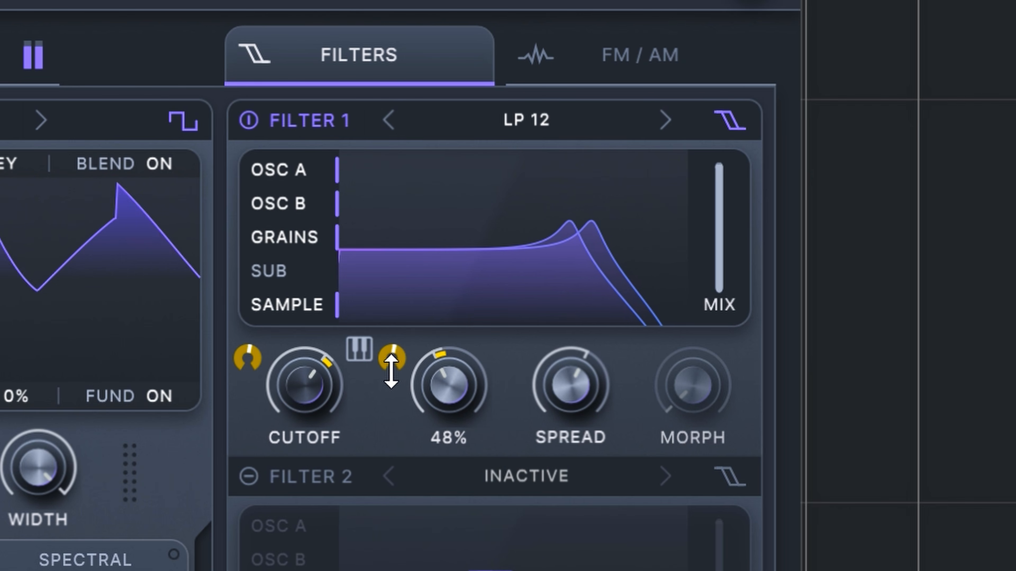
mouse_move(268, 370)
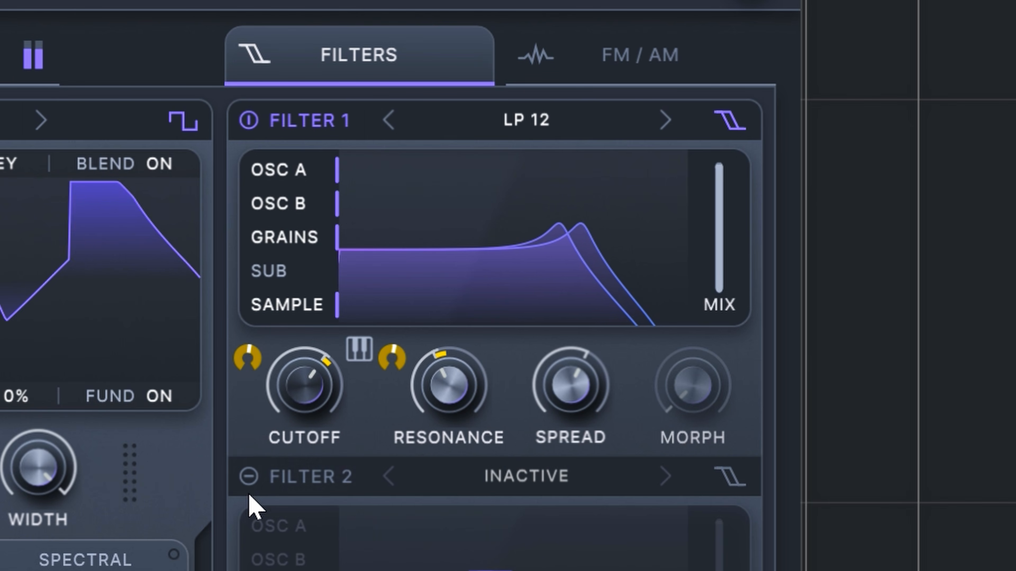
Step: Turn on Filter 2 and set its type to the comb model Flange Shift
click(252, 480)
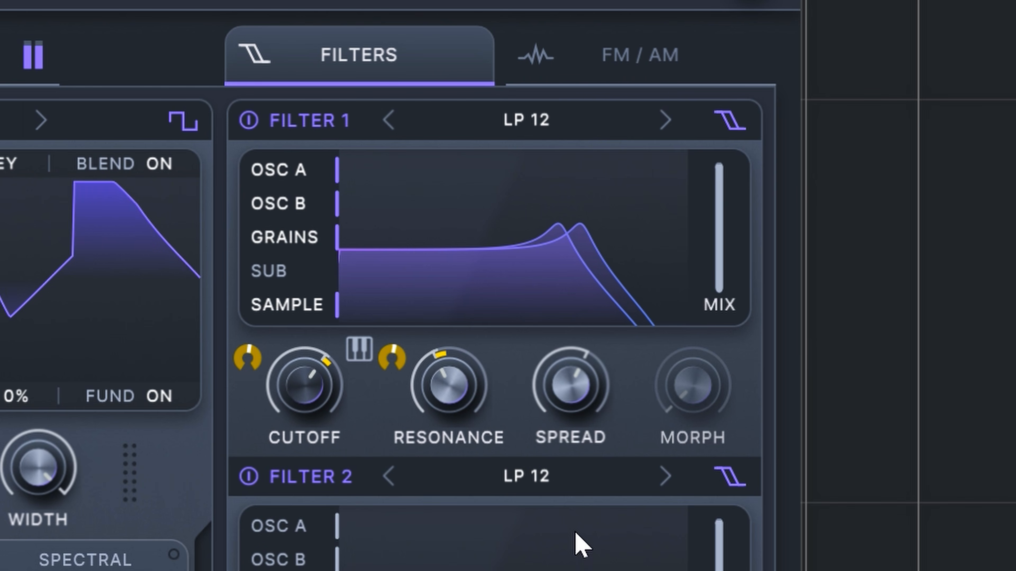
click(532, 480)
mouse_move(519, 468)
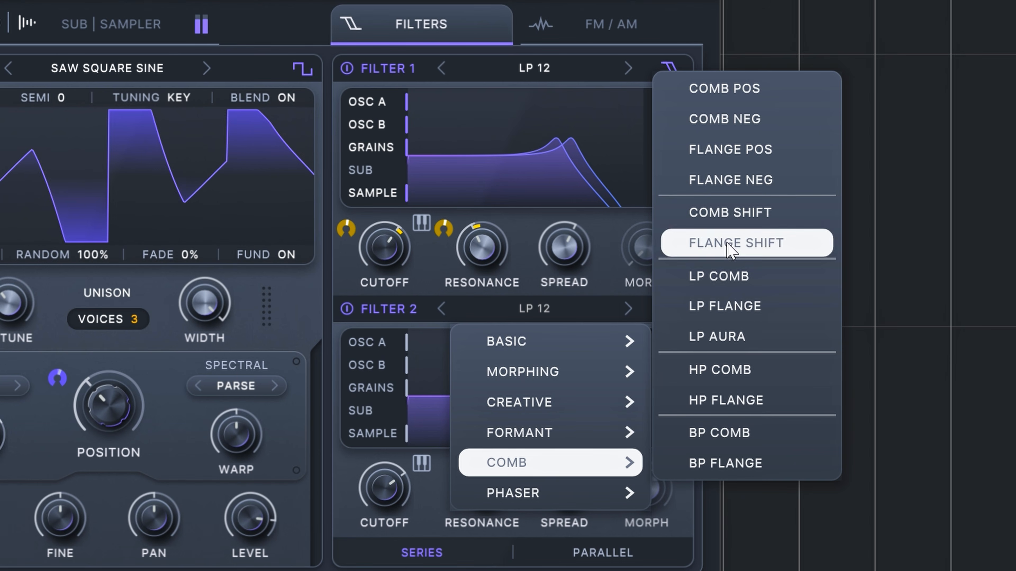
click(736, 243)
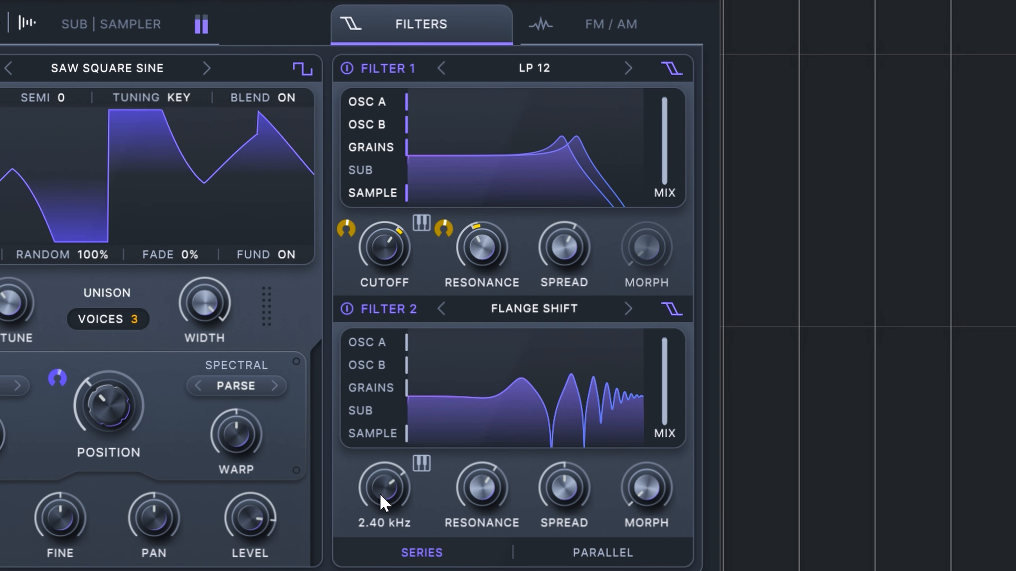
Step: Adjust the Flange Shift filter's cutoff and reduce its resonance
mouse_move(380, 495)
mouse_down()
mouse_move(378, 516)
mouse_move(390, 493)
mouse_up()
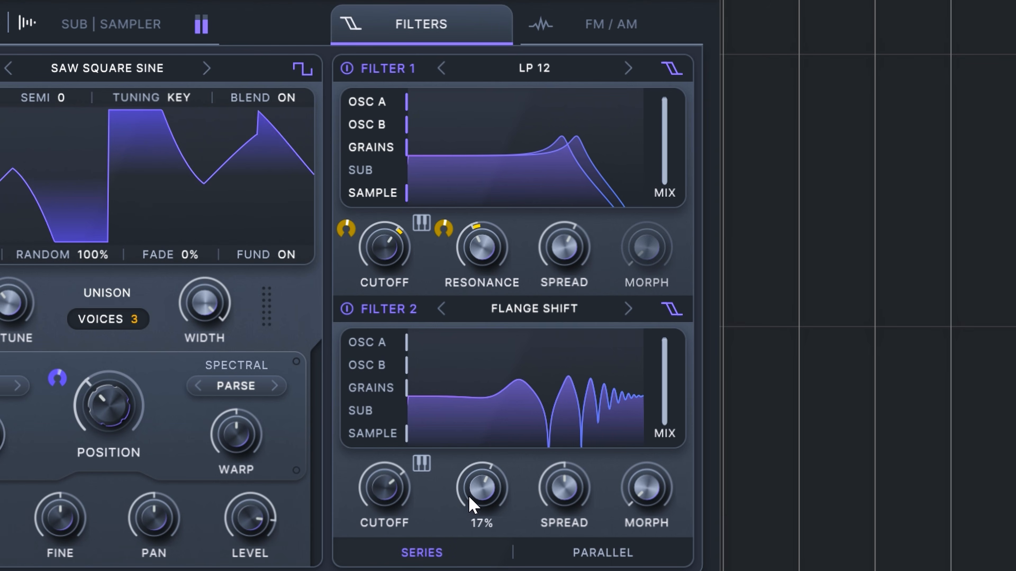
drag(468, 496, 435, 554)
mouse_move(385, 507)
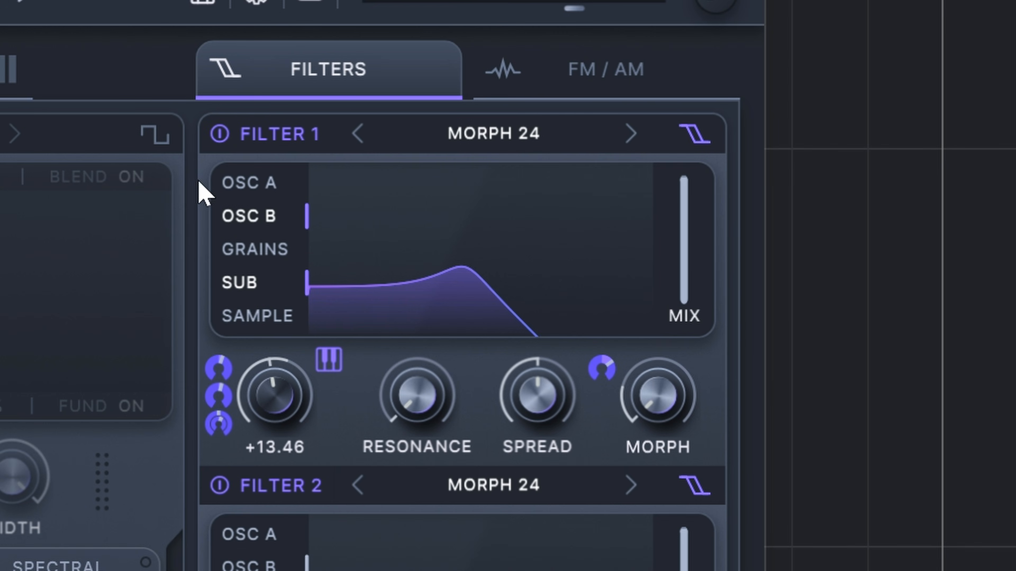
Step: Route Osc A, Osc B, Grains, Sub and Sample through Filter 1, and add Osc A, Osc B and Sample to Filter 2
click(245, 194)
click(254, 223)
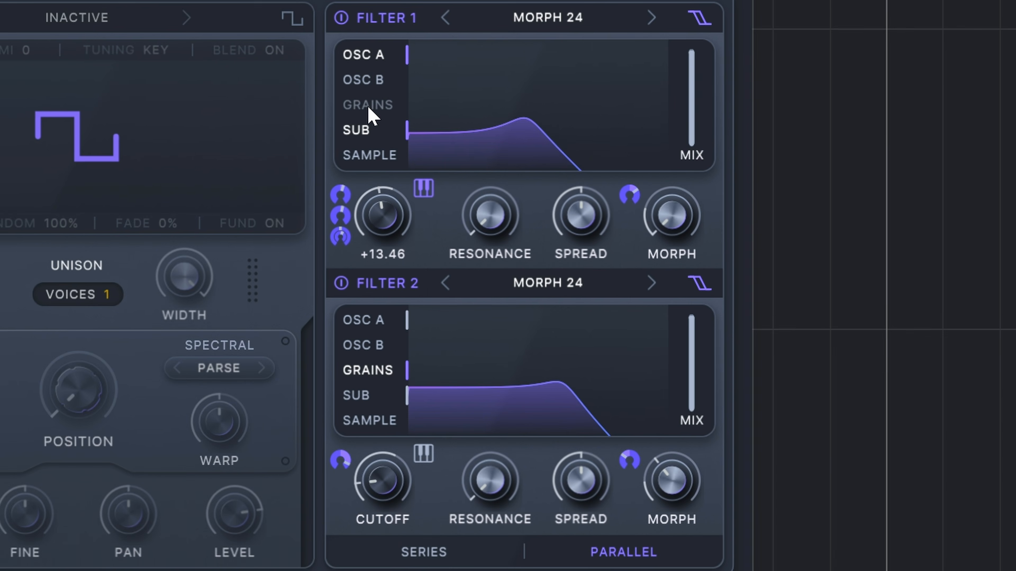
click(368, 81)
click(374, 156)
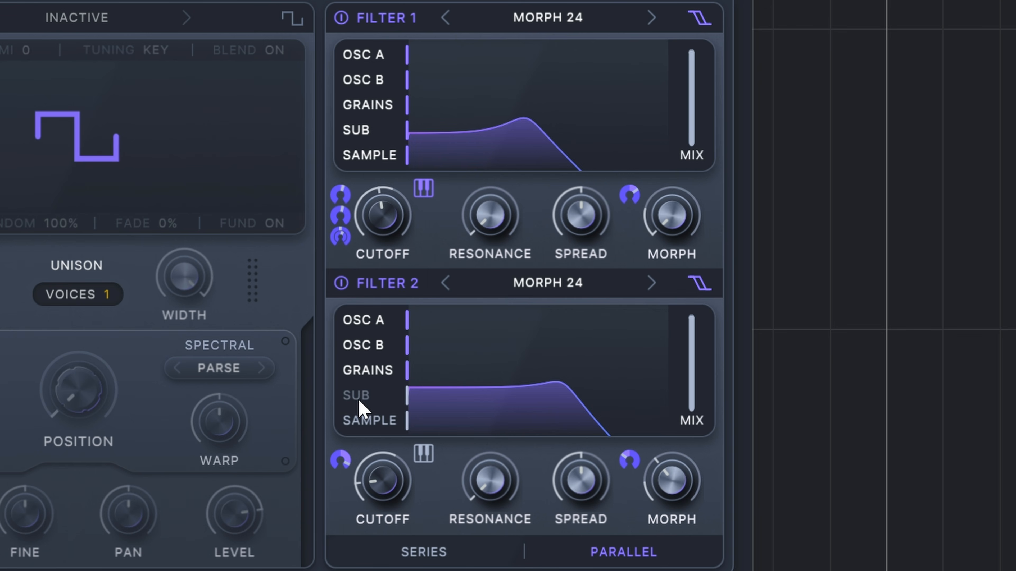
click(380, 419)
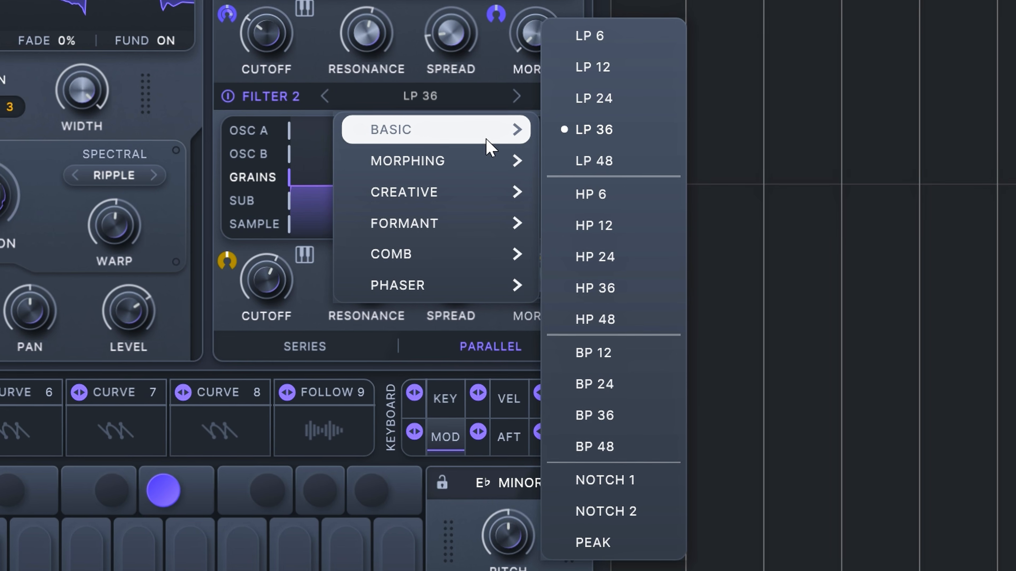
Step: Change Filter 2's type to the basic HP 12 and adjust its cutoff
click(593, 226)
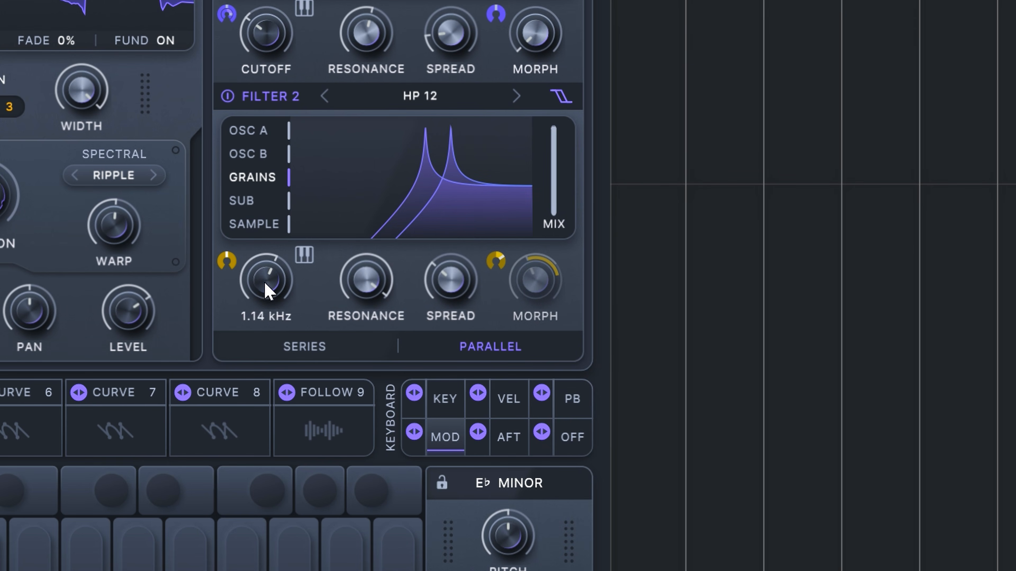
mouse_move(267, 290)
mouse_down()
mouse_move(274, 266)
mouse_move(256, 277)
mouse_up()
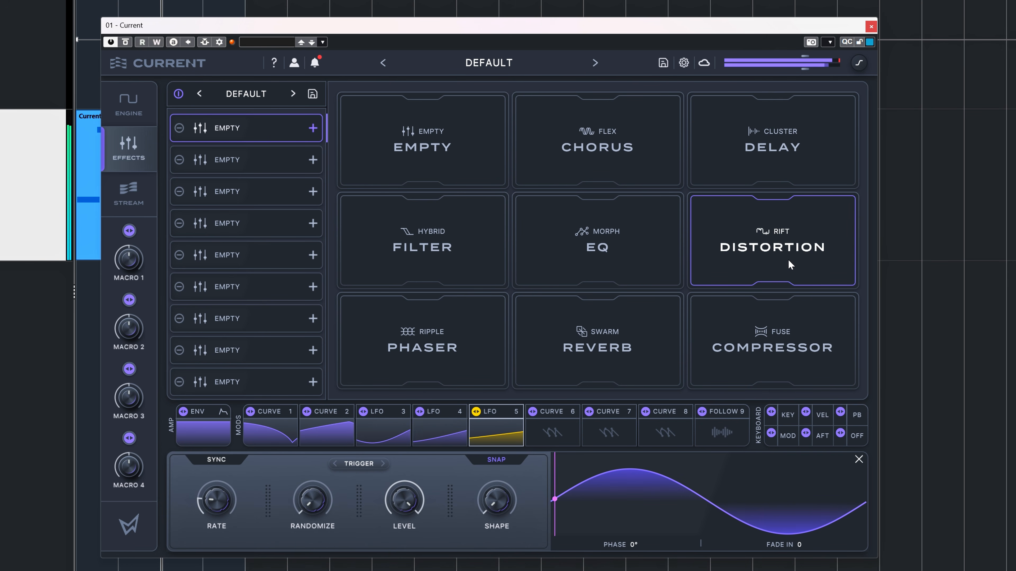
Step: Load the Rift Distortion effect into the first slot of the effects chain
drag(790, 264, 254, 128)
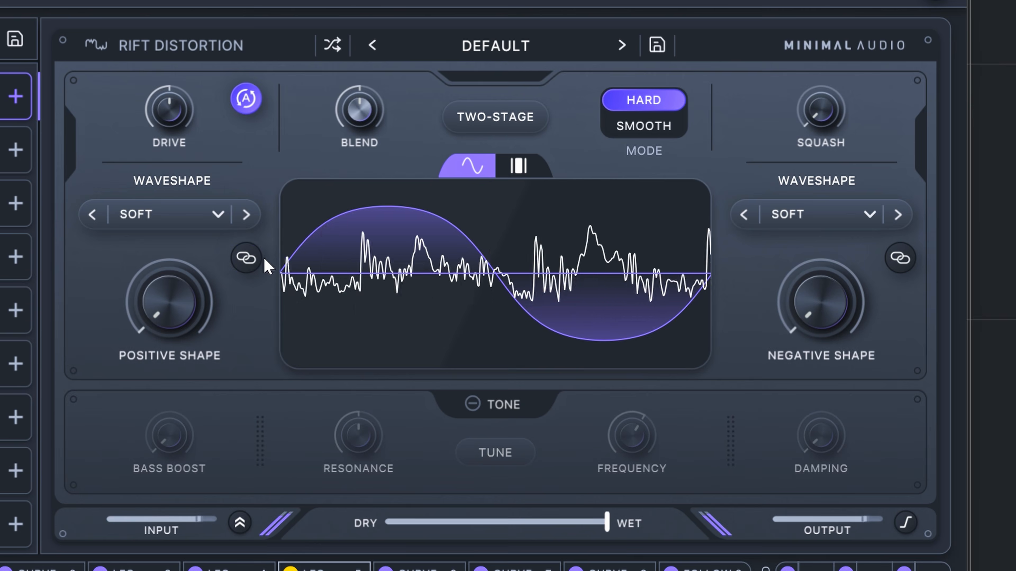
Step: Raise the Rift Distortion's Drive, use the Pulse waveshape at 64% for the positive side, and set Negative Shape to 90%
mouse_move(817, 323)
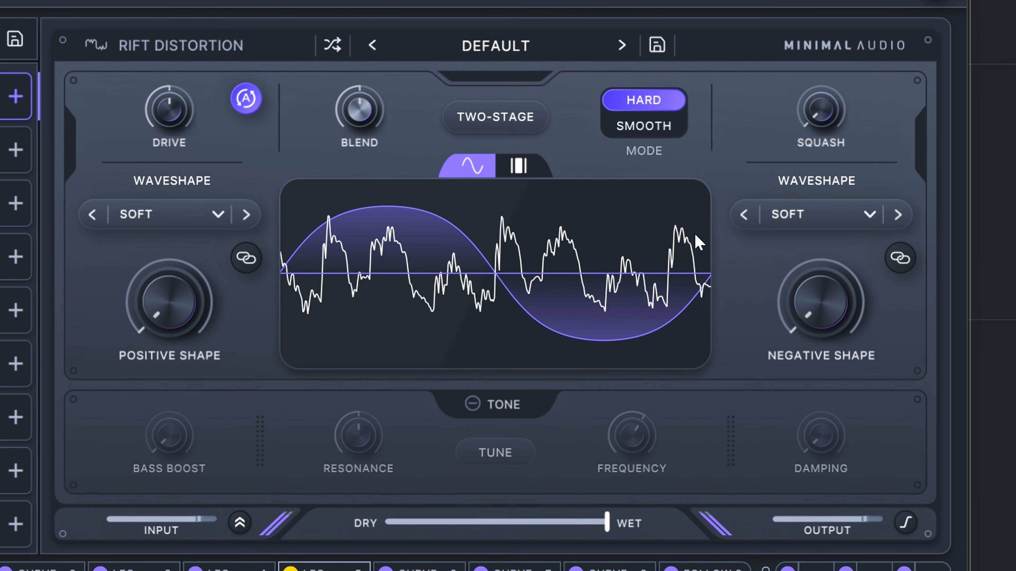
mouse_move(180, 328)
drag(180, 328, 182, 186)
drag(819, 312, 805, 222)
drag(170, 108, 160, 88)
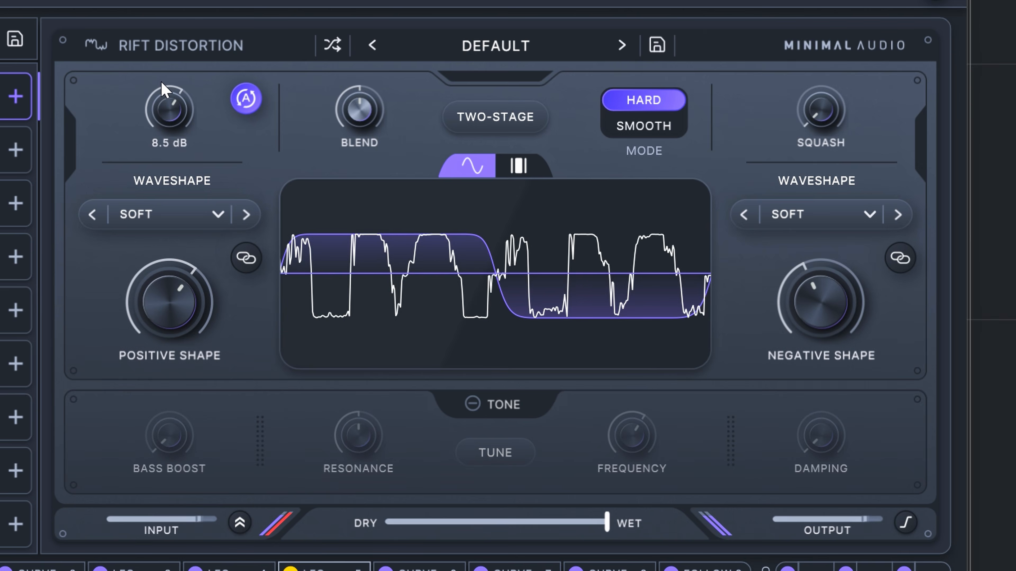
click(246, 218)
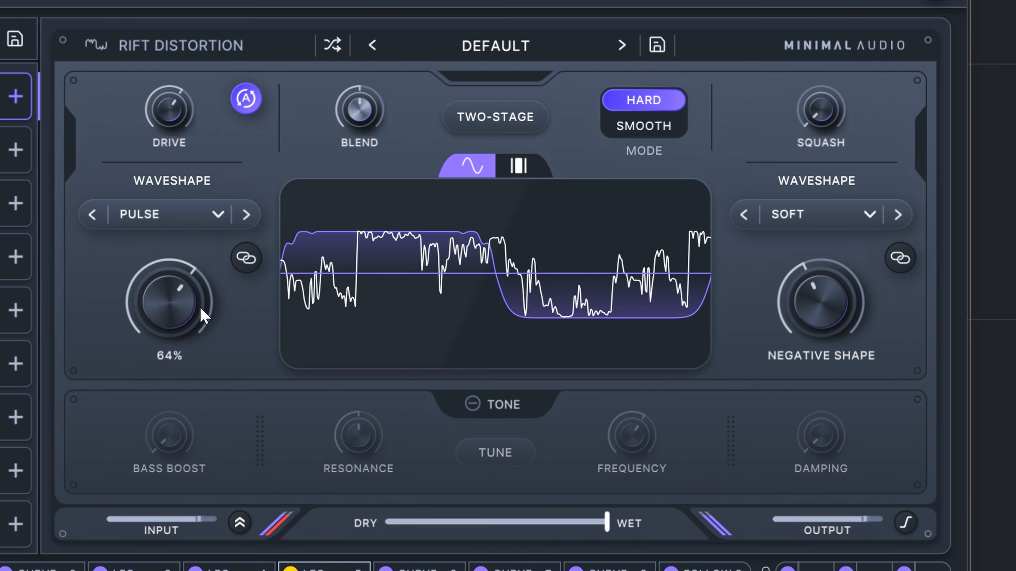
drag(813, 303, 832, 220)
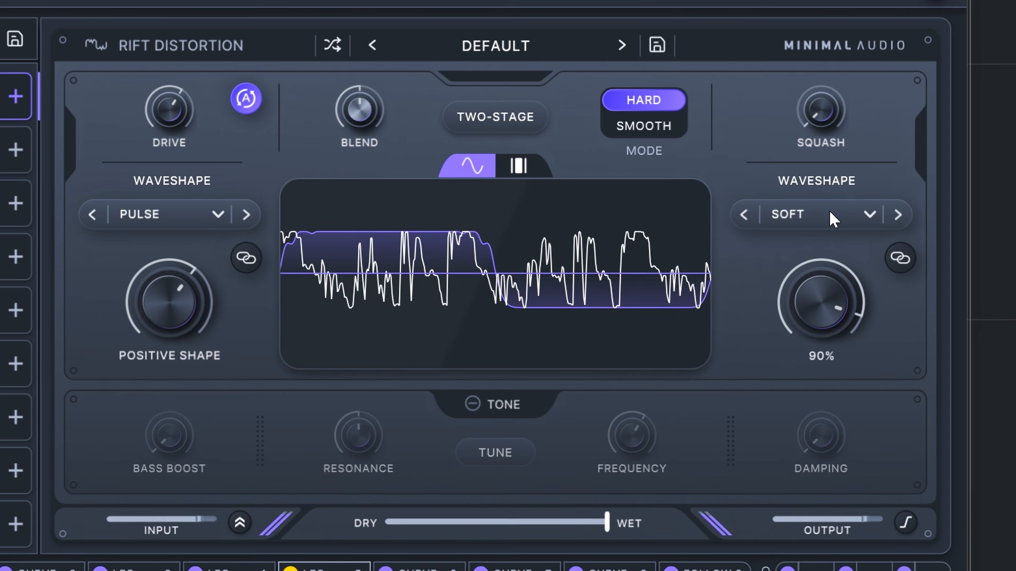
Step: Audition the negative side's shapes, including Vertex, Harmonic, Plexus and Jitter, and return it to the Soft waveshape
click(898, 216)
click(899, 216)
click(900, 216)
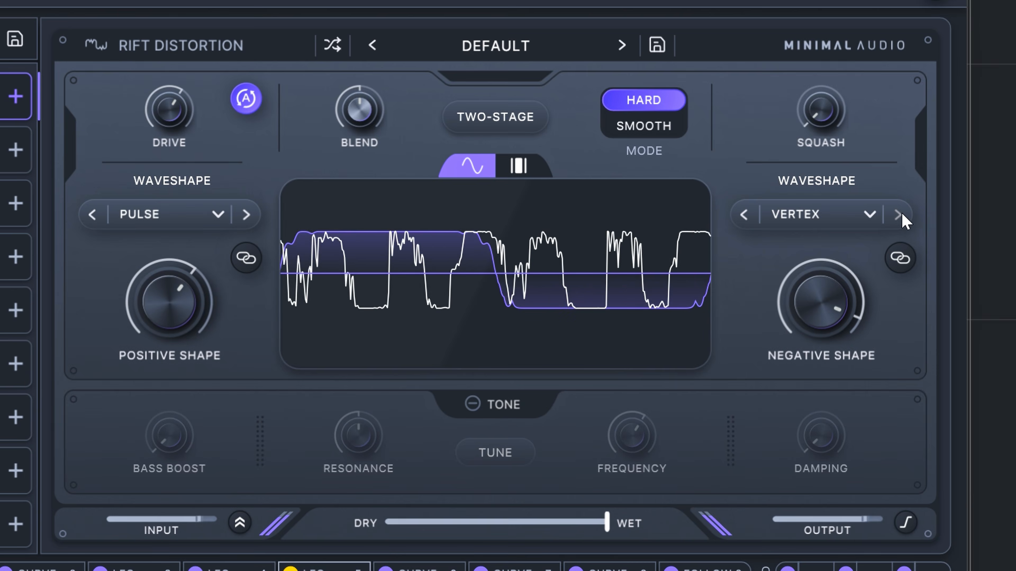
click(900, 216)
click(900, 216)
click(900, 216)
click(900, 216)
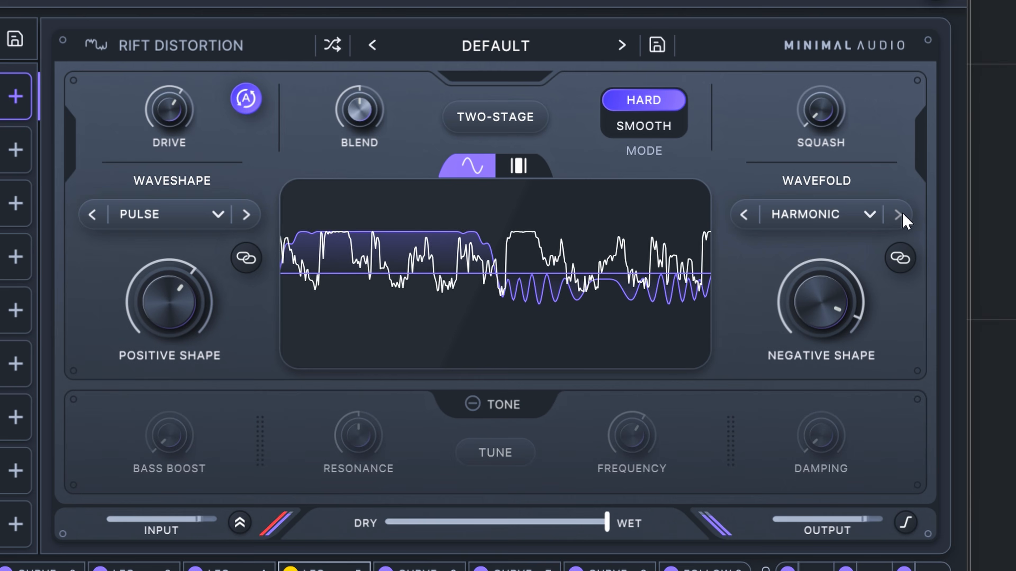
click(899, 216)
click(899, 216)
click(900, 216)
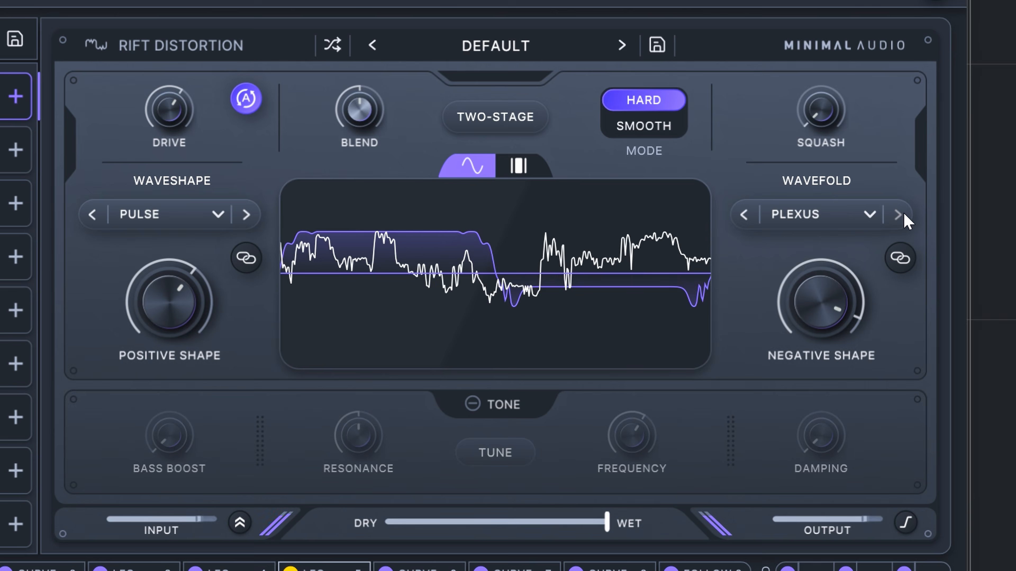
click(900, 217)
click(899, 216)
mouse_move(852, 245)
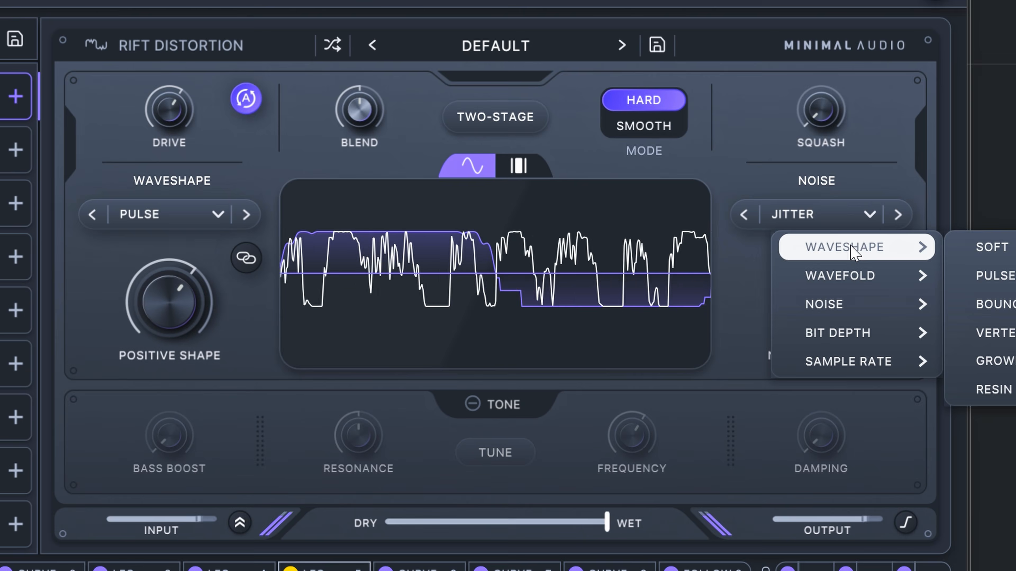
click(987, 245)
Step: Adjust the Rift Distortion's Squash amount
drag(825, 134, 818, 49)
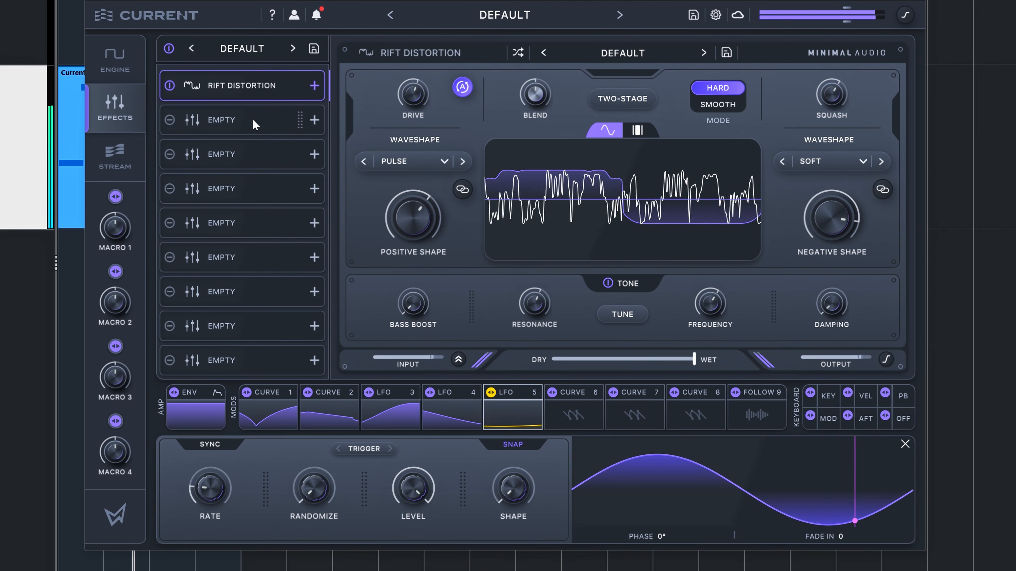
Step: Load the Swarm Reverb into the second effects slot and set its dry/wet mix to 11%
click(44, 144)
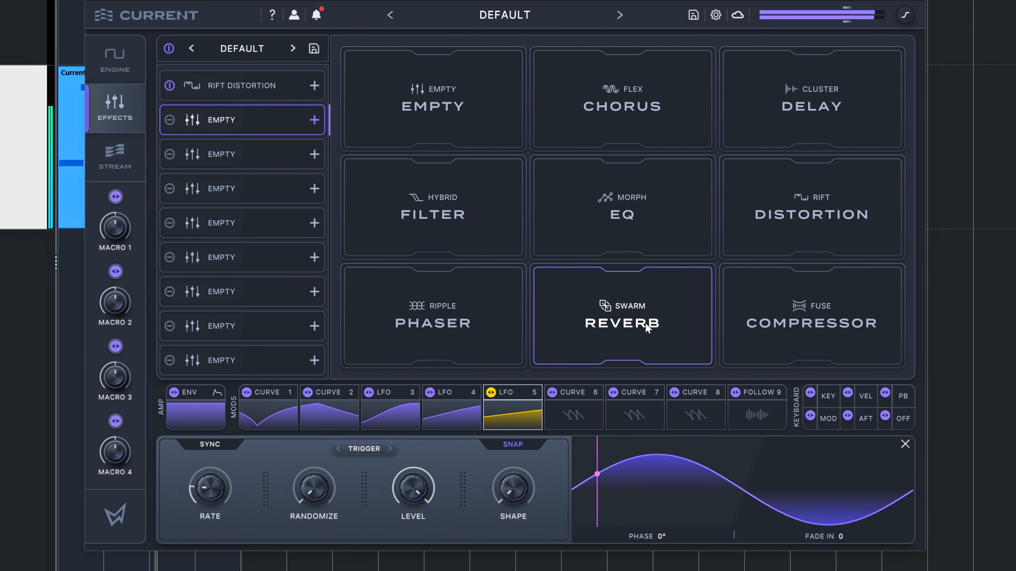
click(619, 307)
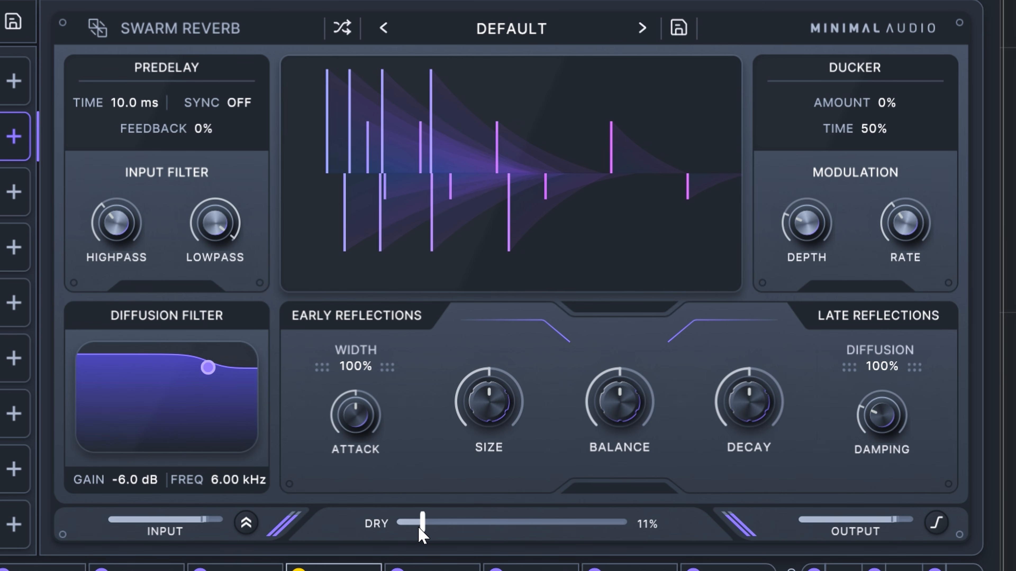
drag(414, 529, 473, 527)
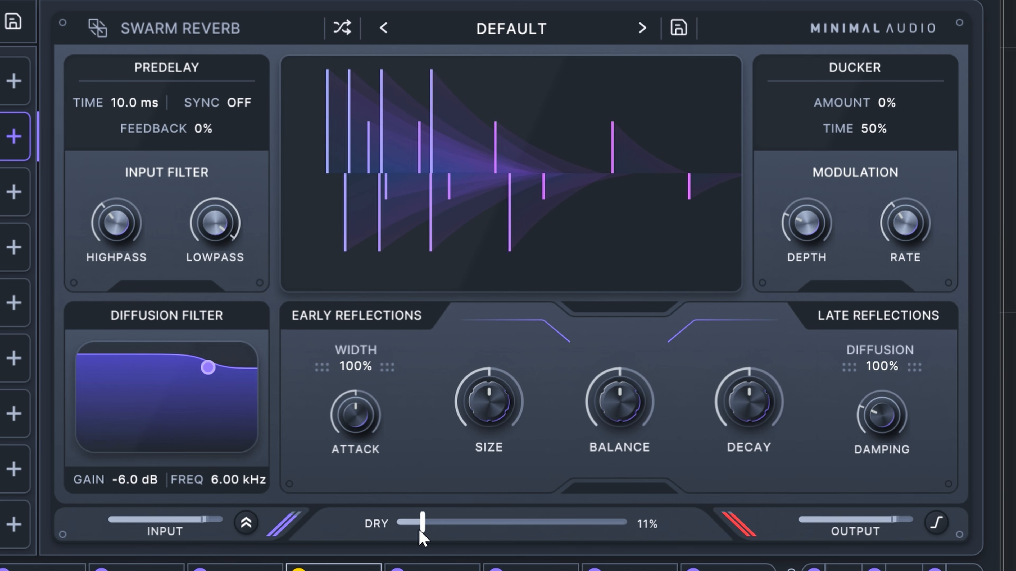
drag(490, 532, 418, 539)
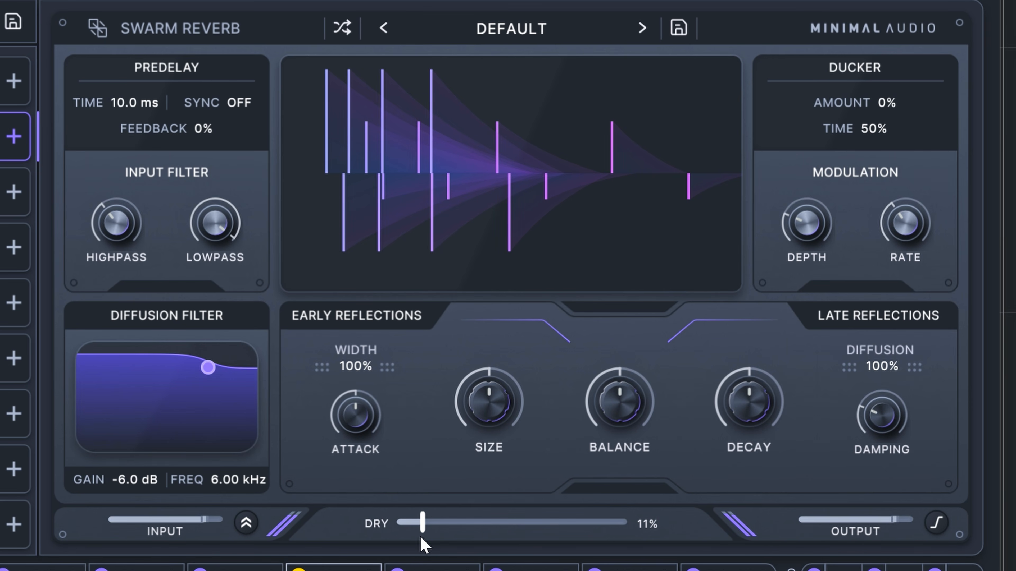
drag(419, 538, 418, 539)
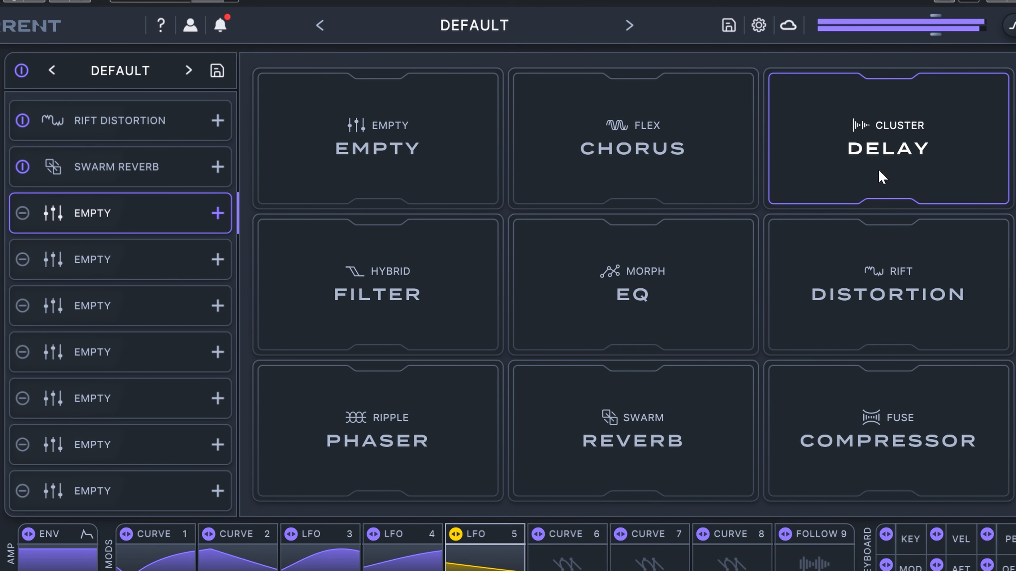
Step: Load the Cluster Delay into the third effects slot with a 10% dry/wet mix and increased tap spacing
click(839, 160)
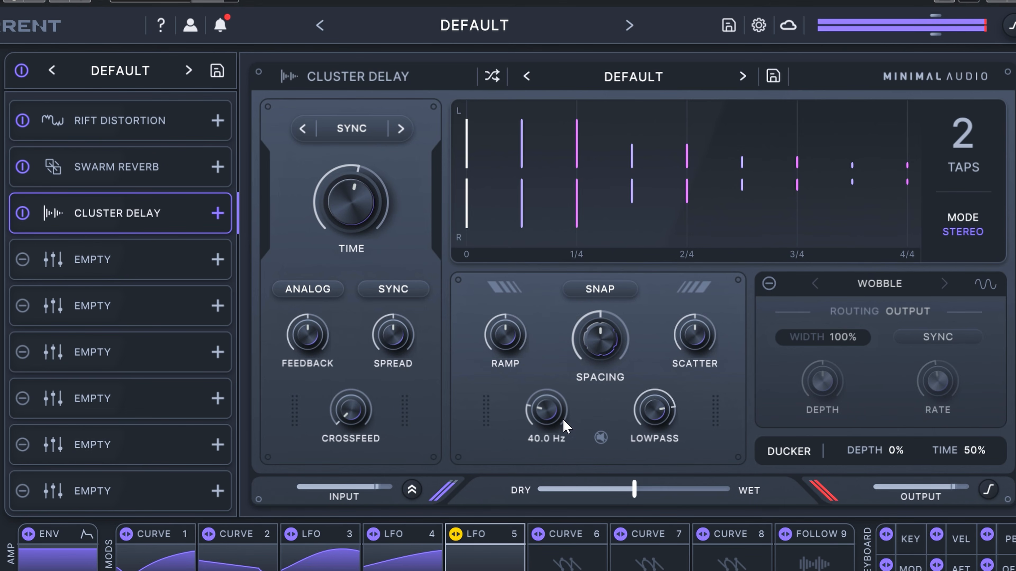
drag(635, 490, 562, 500)
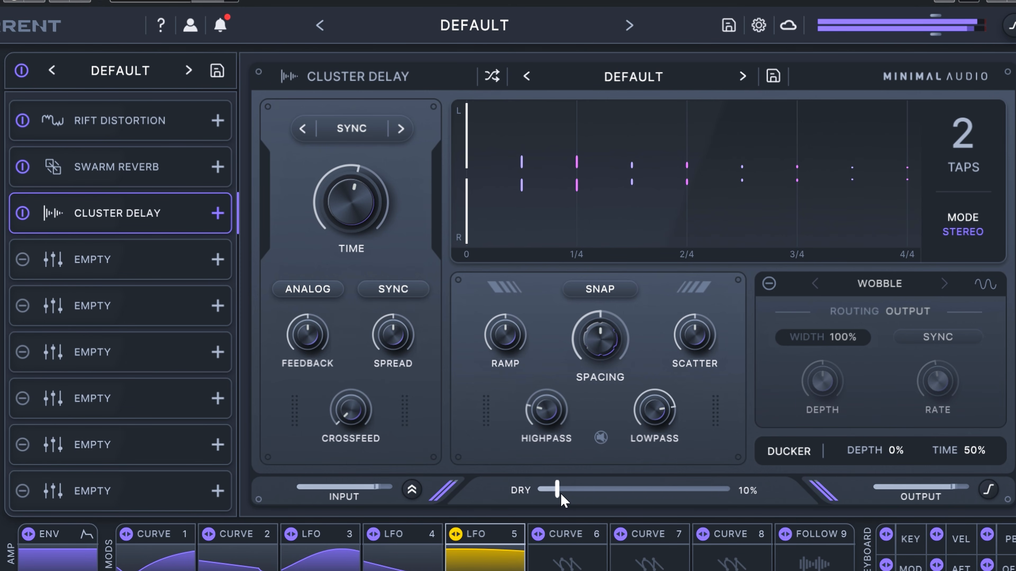
drag(600, 332, 598, 312)
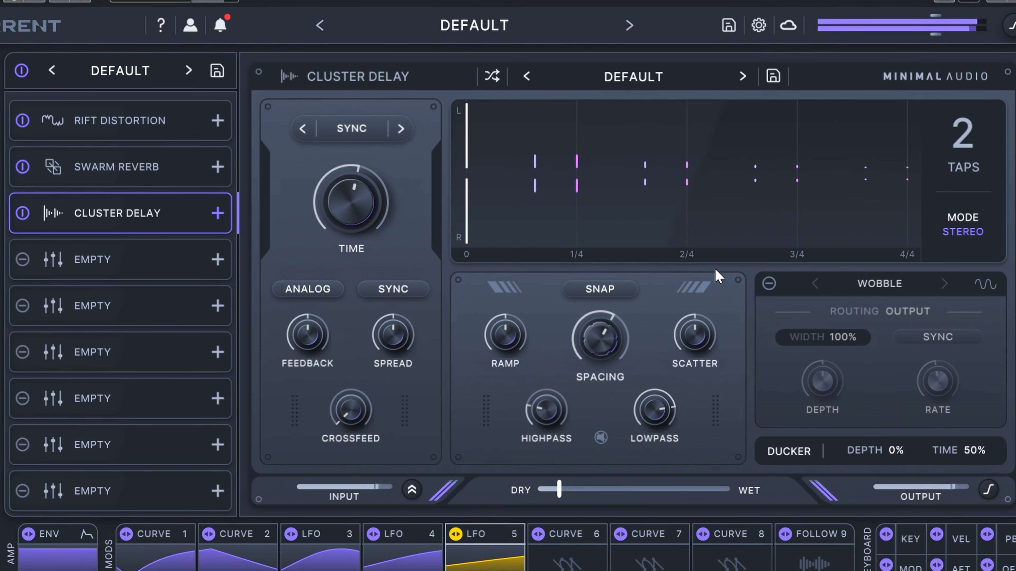
Step: Turn on the Cluster Delay's Wobble section, set Spread to 24%, and reduce the dry/wet mix to 8%
click(768, 284)
mouse_move(809, 391)
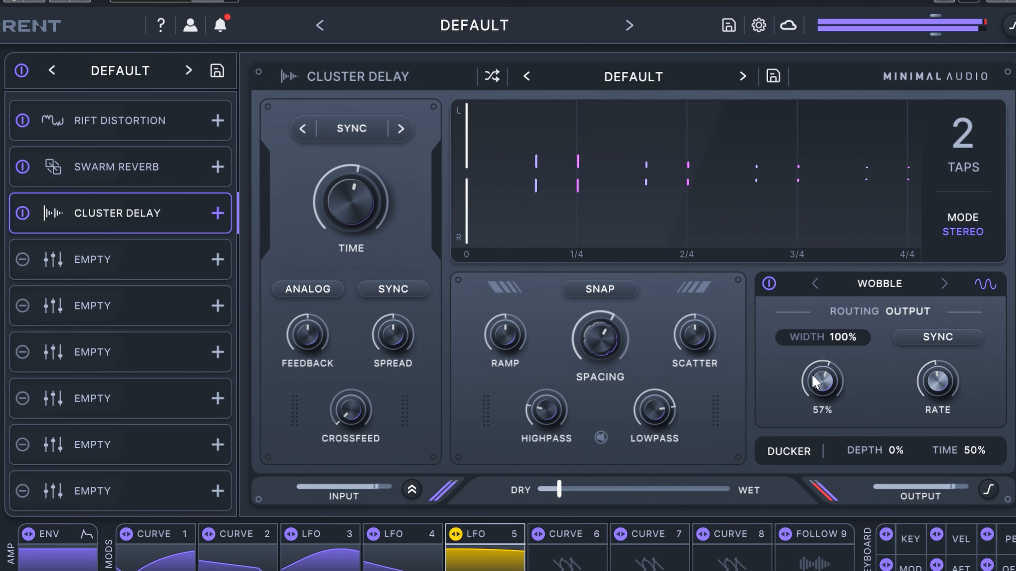
mouse_move(404, 352)
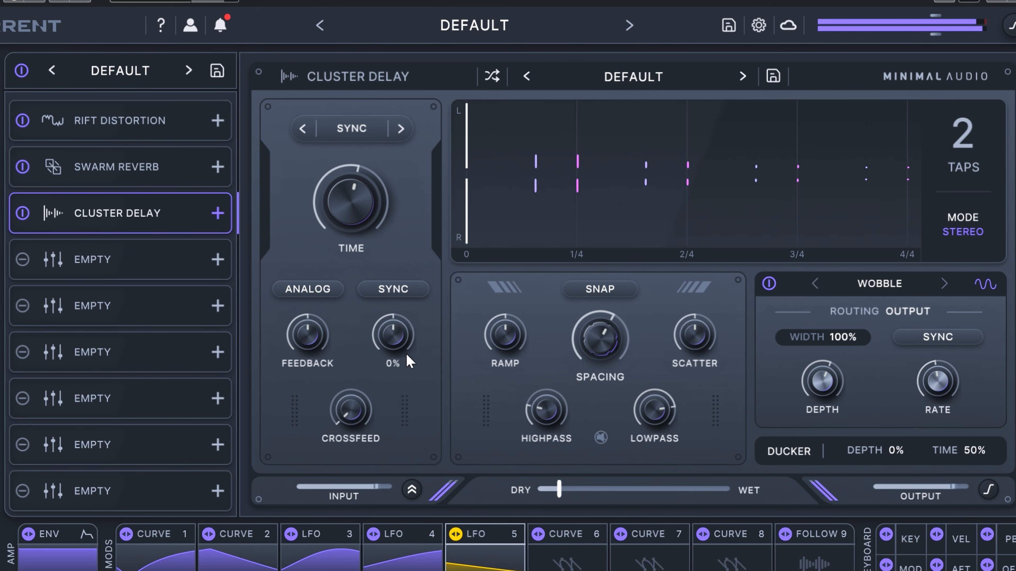
drag(395, 320, 394, 324)
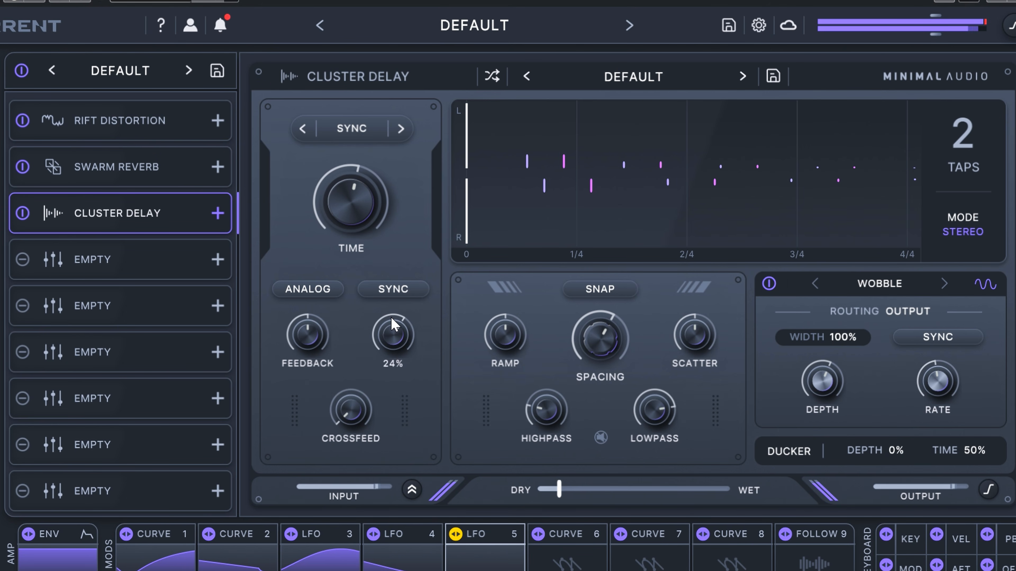
drag(559, 497, 553, 499)
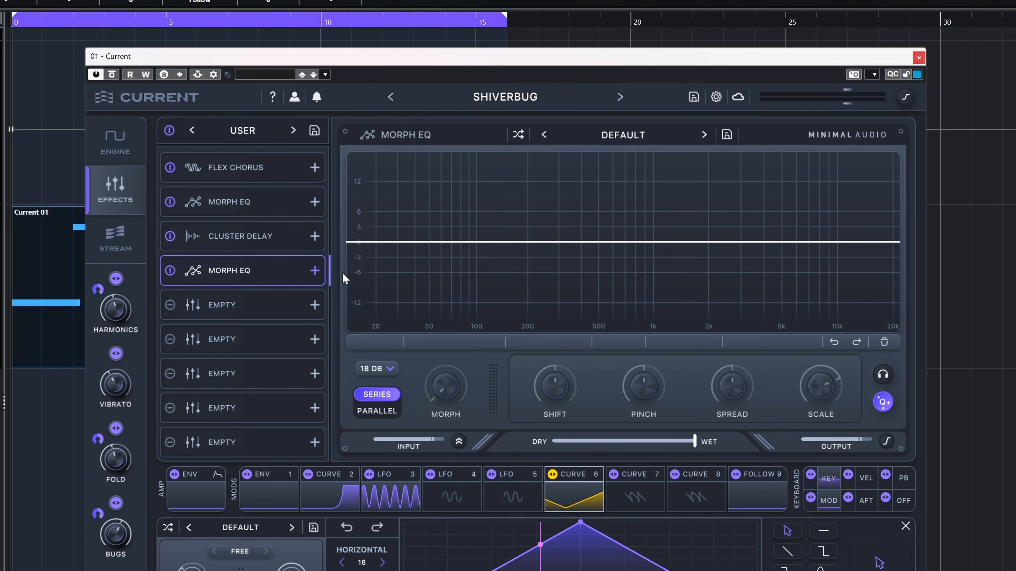
Step: Extend the Shiverbug preset's effects chain with Fuse Compressor in slot five, Cluster Delay in slot six and Ripple Phaser in slot seven
click(272, 313)
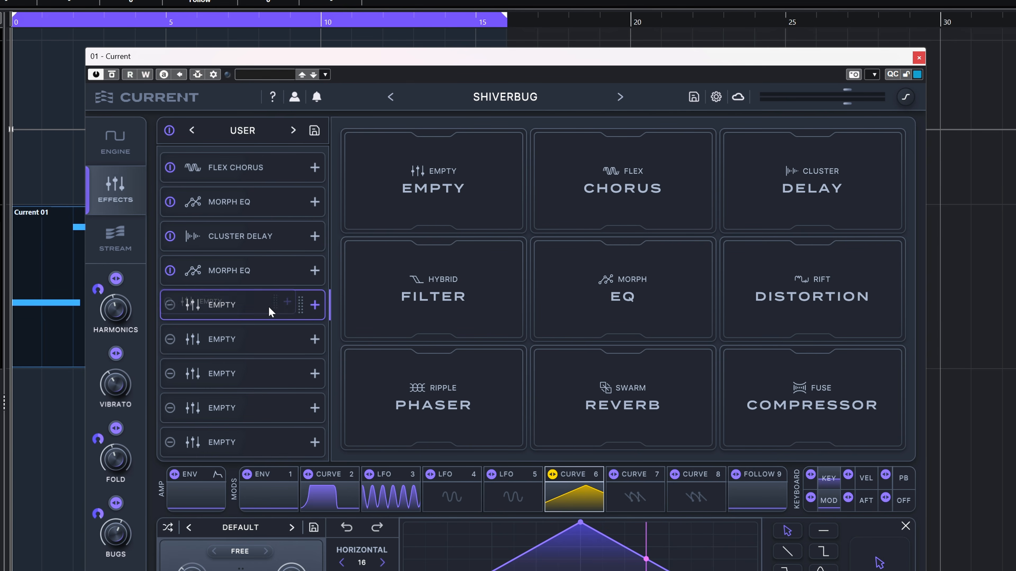
click(748, 408)
click(246, 372)
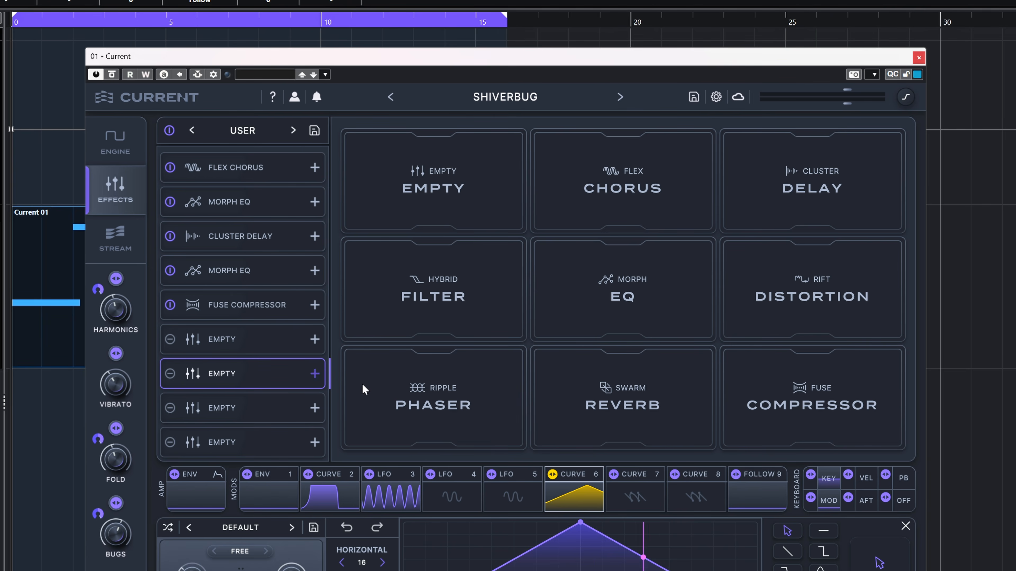
click(415, 419)
click(243, 352)
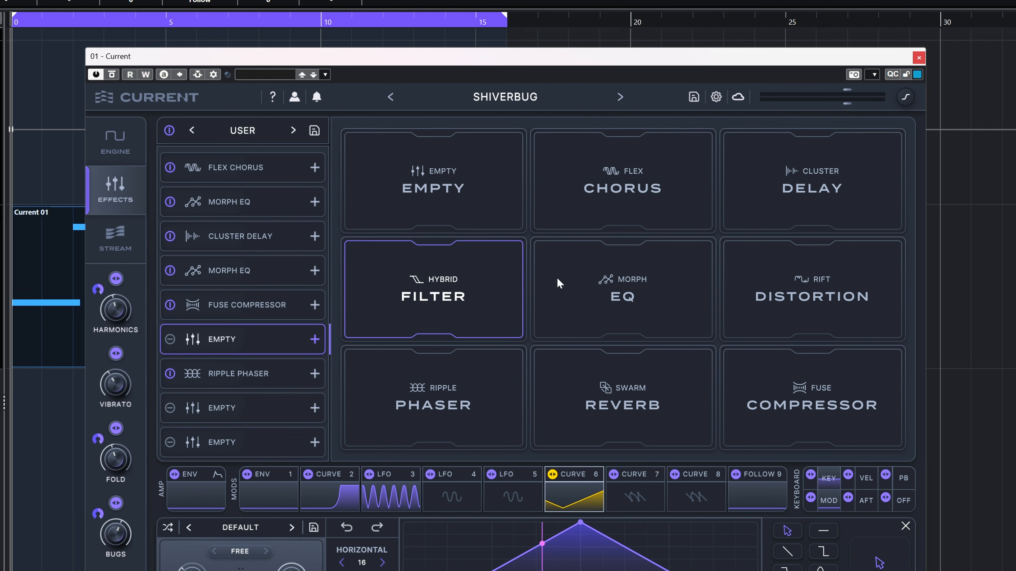
click(812, 182)
click(209, 444)
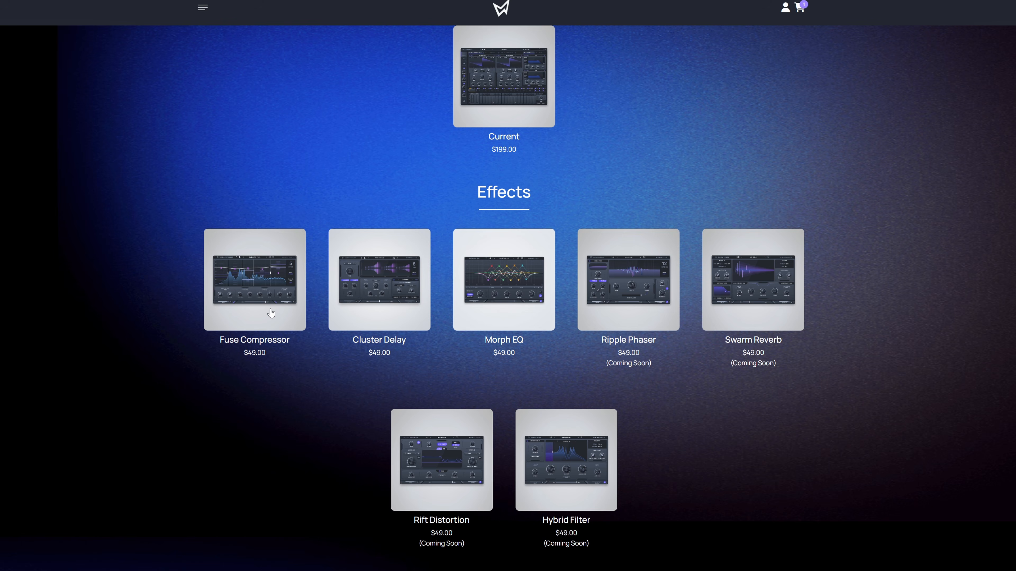
Step: Open the Fuse Compressor product page on the Minimal Audio website and look through its description
click(270, 312)
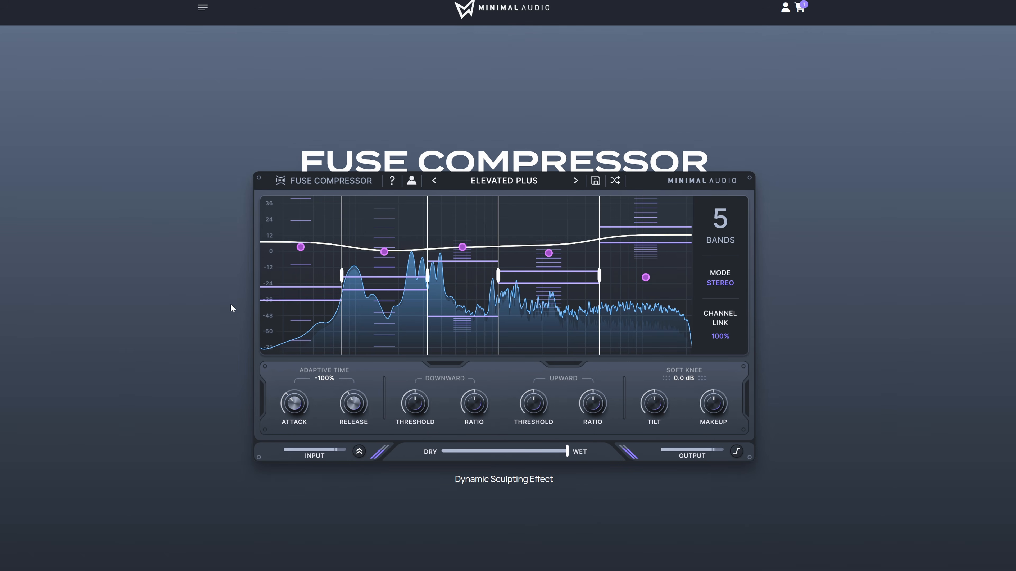
scroll(248, 304, down, 10)
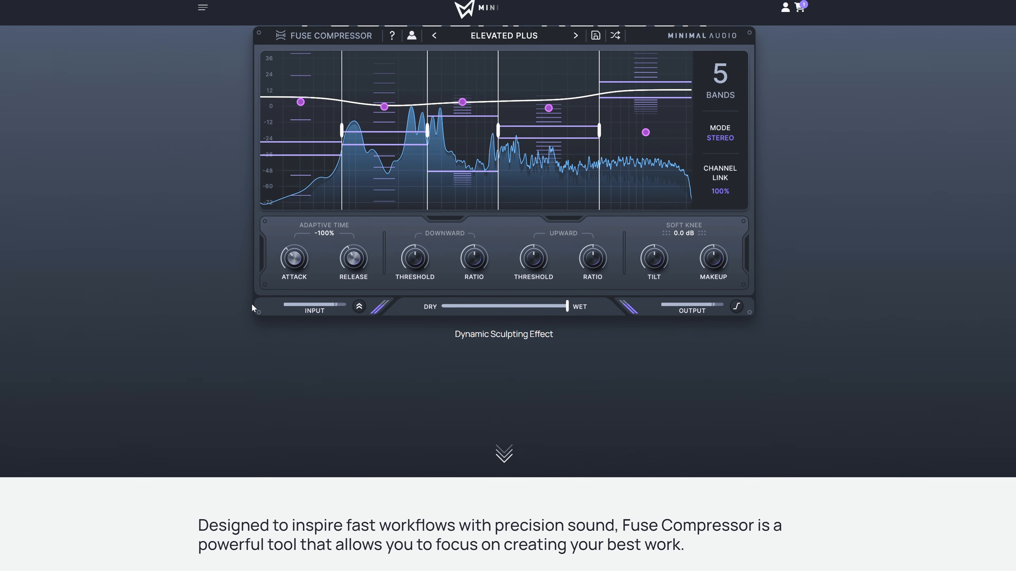
scroll(245, 304, down, 3)
scroll(245, 305, up, 15)
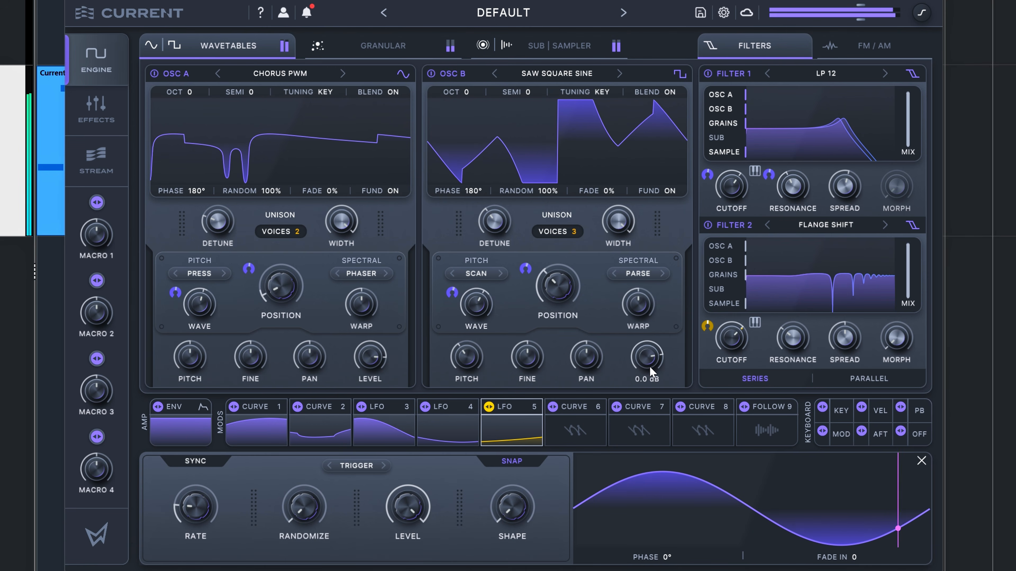
Step: Balance the levels of Osc B, the Granular engine and the Sub engine
drag(650, 382, 640, 364)
click(383, 45)
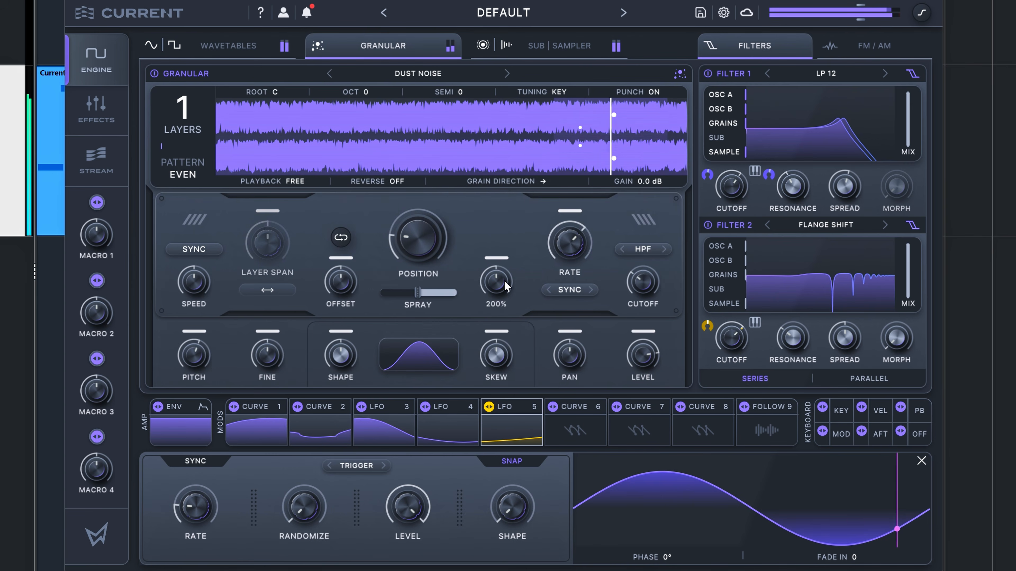
mouse_move(639, 349)
mouse_down()
mouse_move(642, 335)
mouse_move(628, 355)
mouse_up()
click(559, 45)
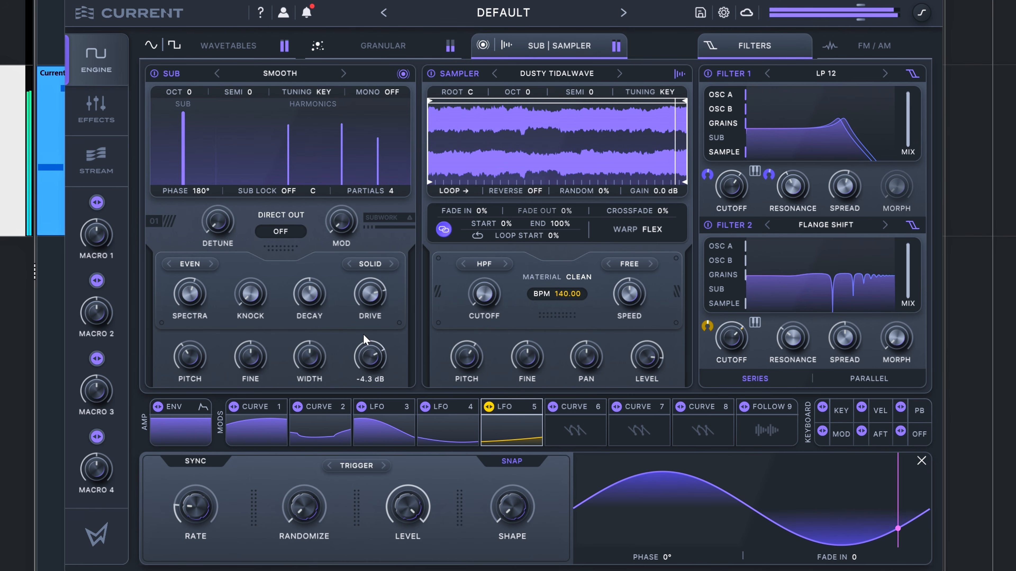
drag(365, 330, 369, 353)
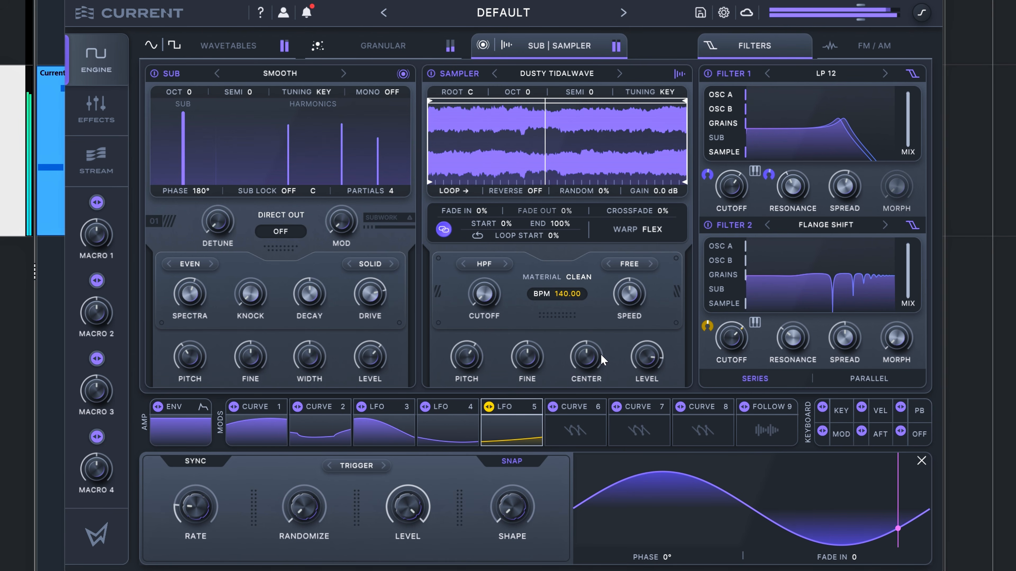
Step: Try several output levels for the Sampler engine and set it to -8.6 dB
drag(647, 362, 648, 342)
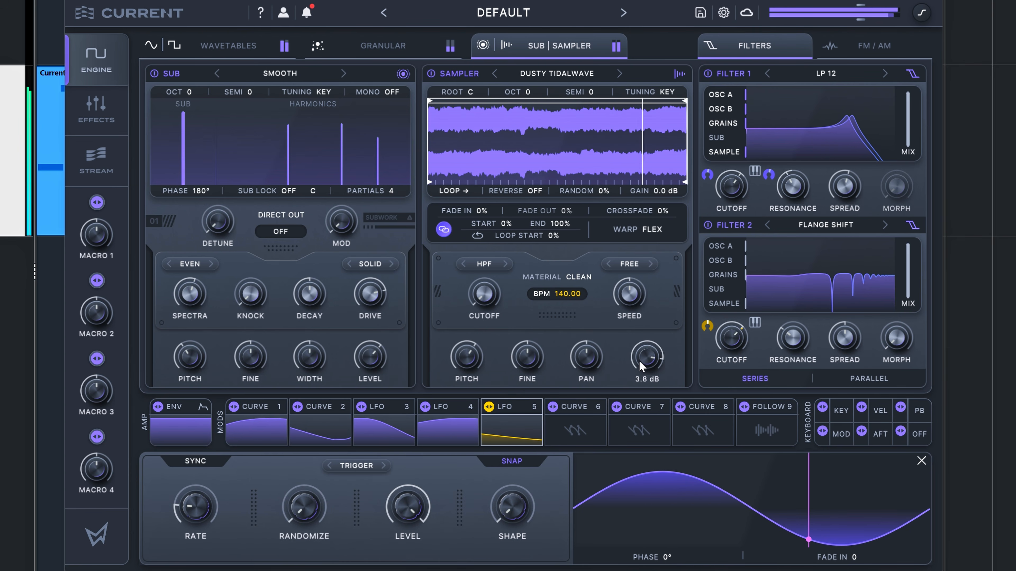
drag(646, 345, 627, 390)
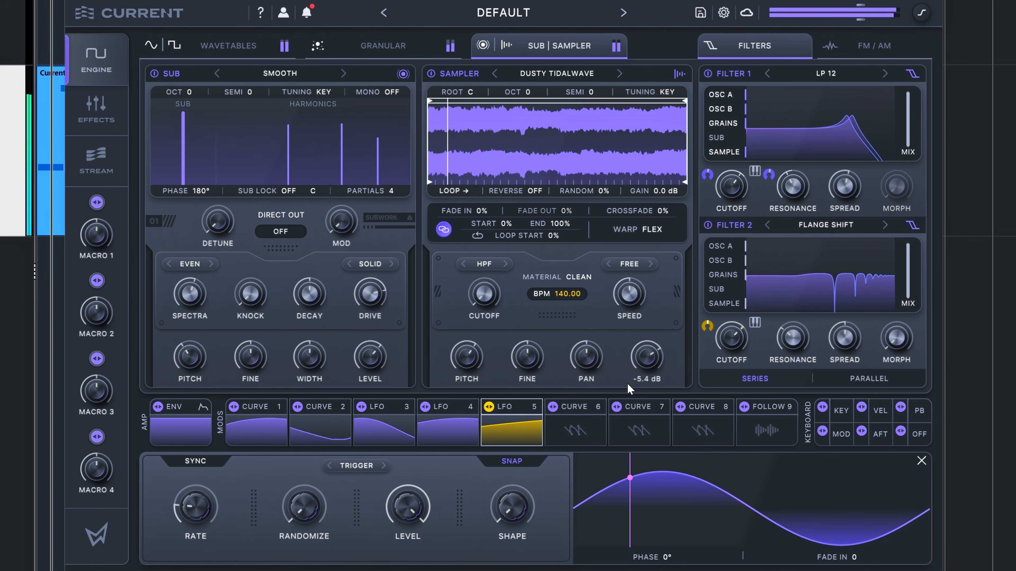
drag(627, 384, 630, 383)
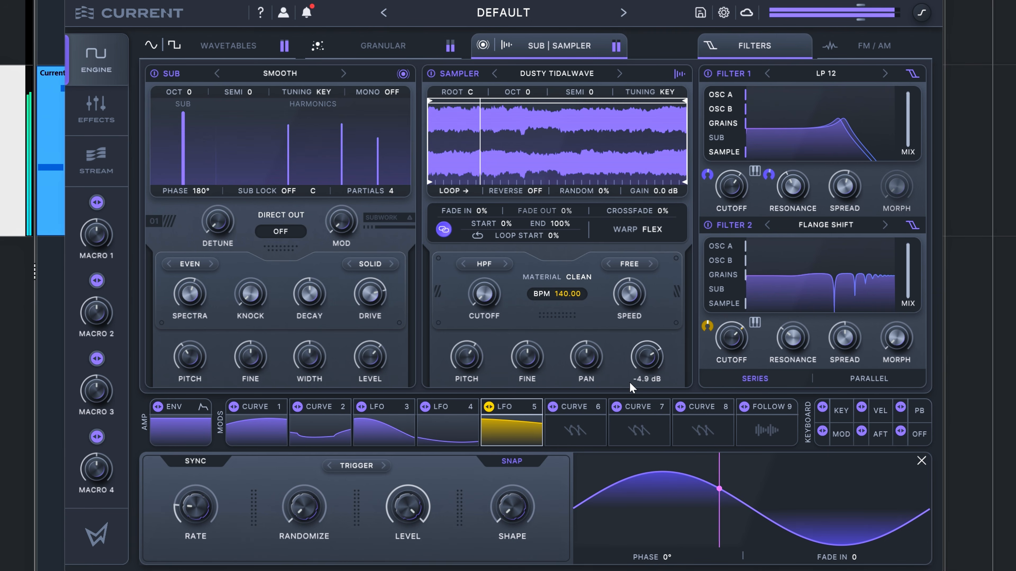
mouse_move(639, 382)
mouse_down()
mouse_move(648, 378)
mouse_move(628, 393)
mouse_up()
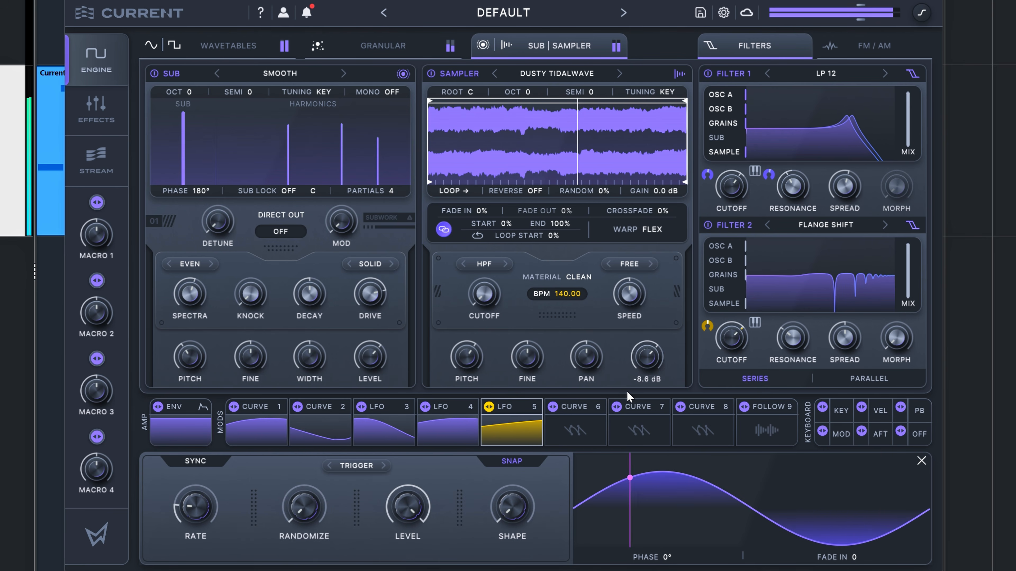
Step: Set the Sub engine's level to 0.4 dB and readjust the Sampler engine's level
drag(377, 360, 379, 340)
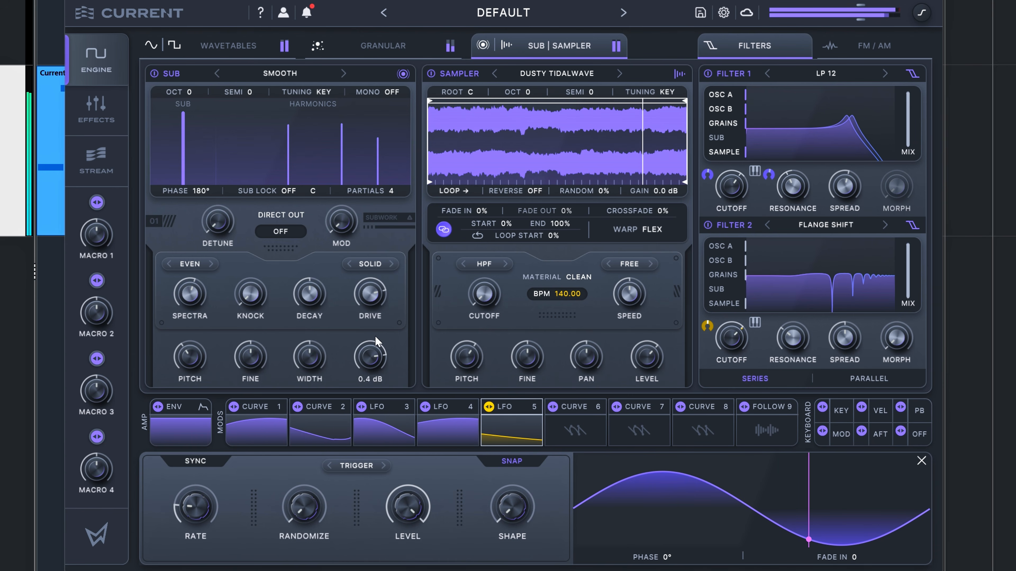
drag(641, 359, 641, 315)
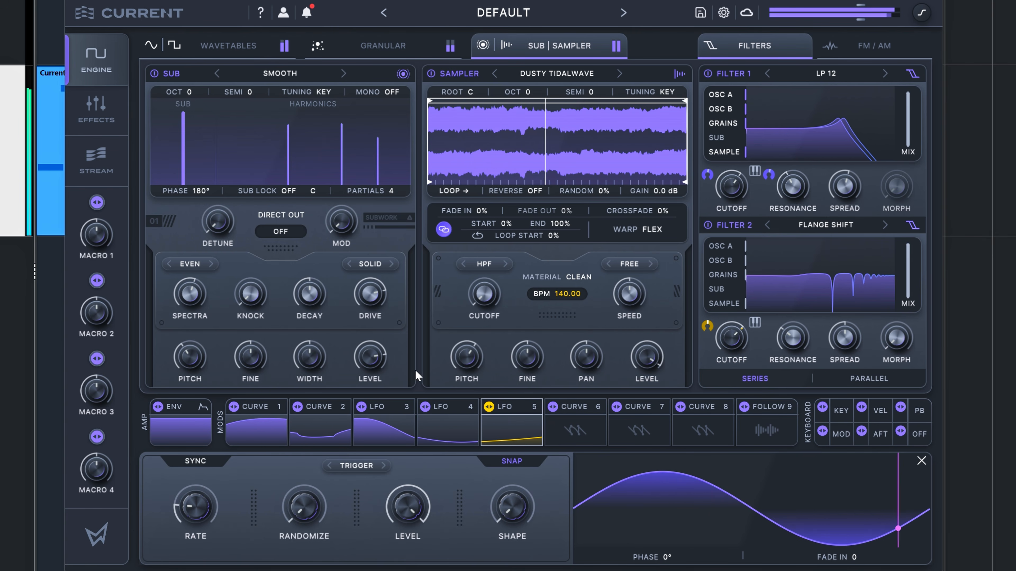
mouse_move(376, 369)
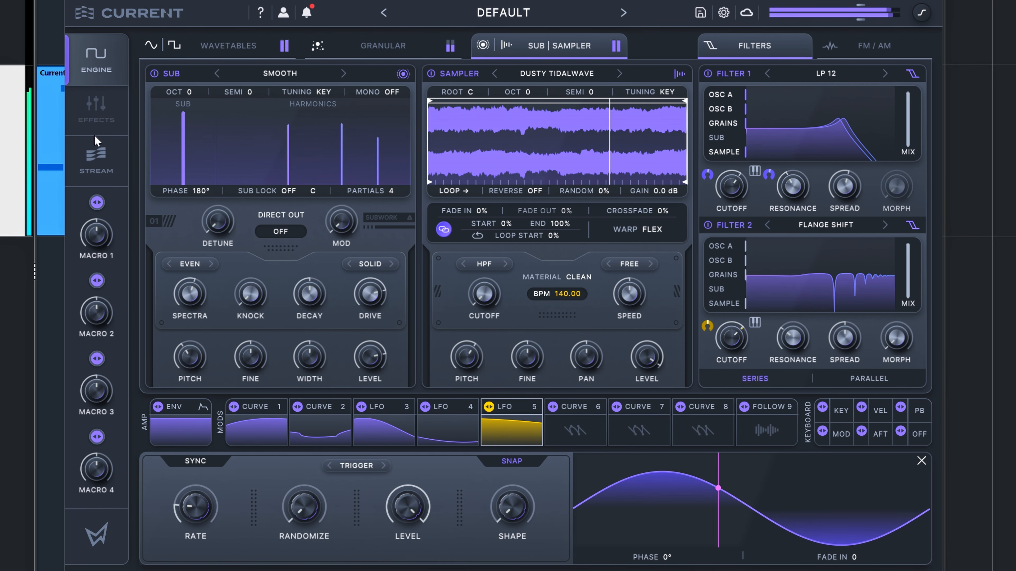
Step: Open Rift Distortion in the effects rack and compare the sound with the effect bypassed and enabled
click(97, 127)
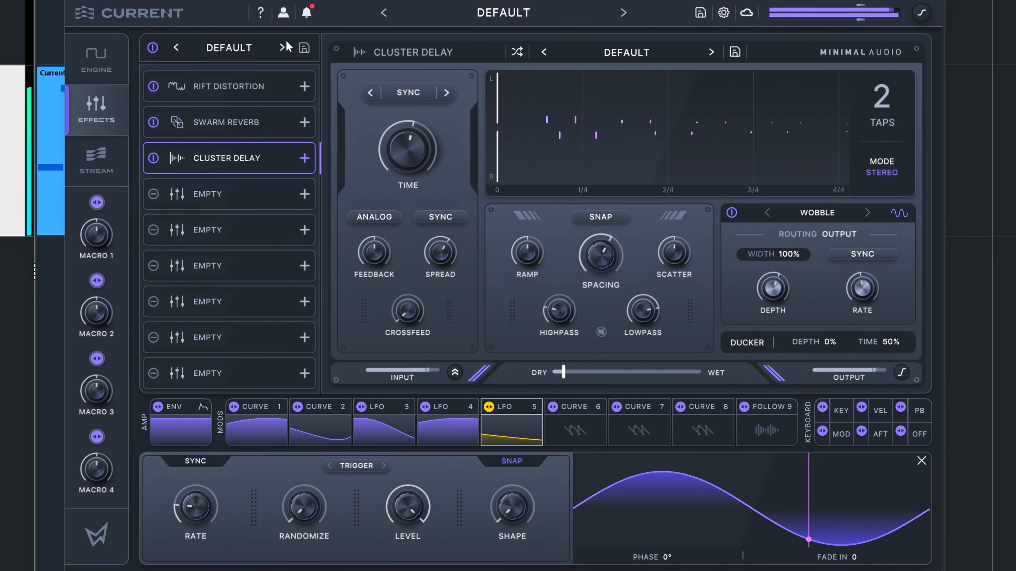
click(213, 87)
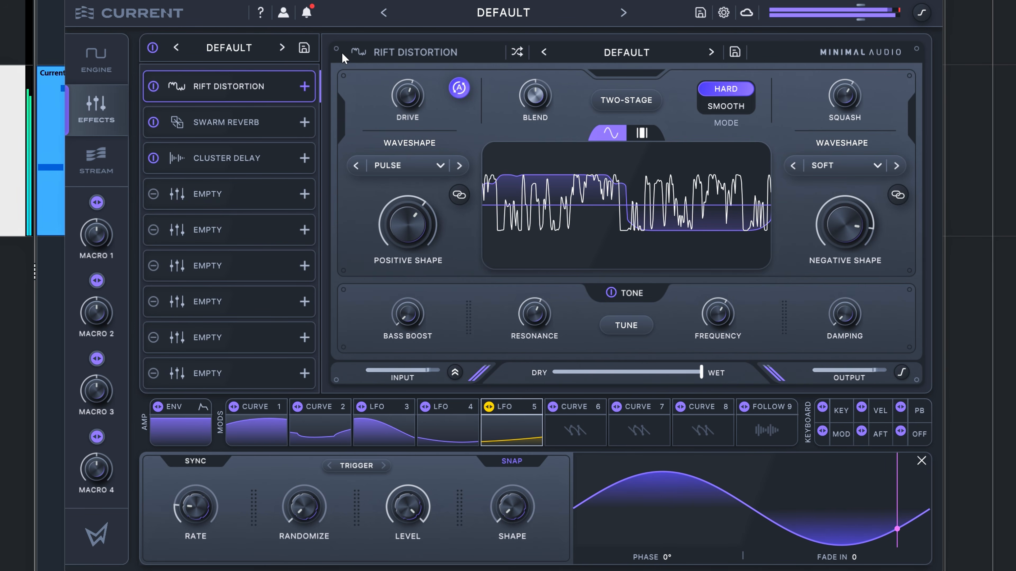
click(154, 87)
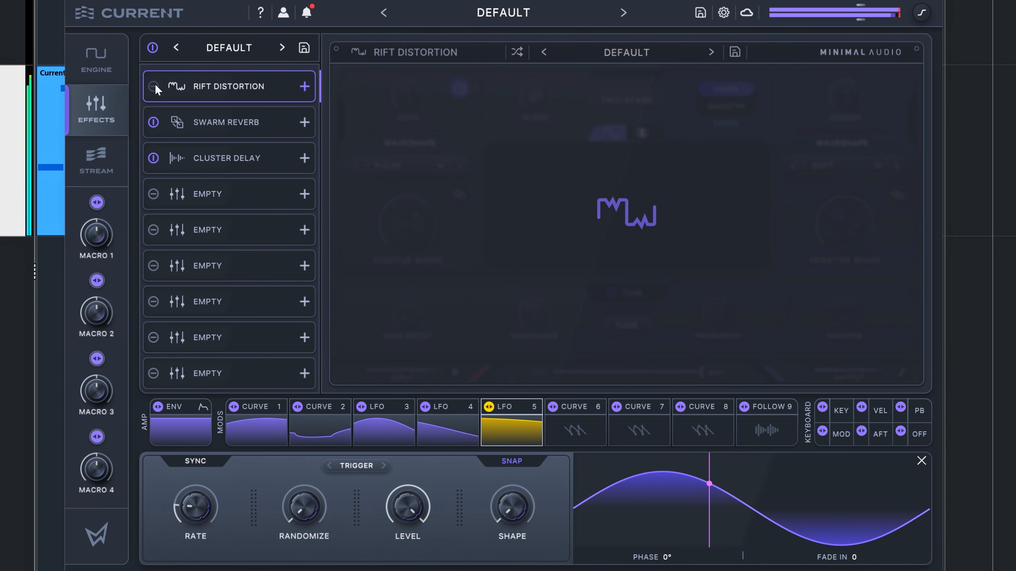
click(154, 85)
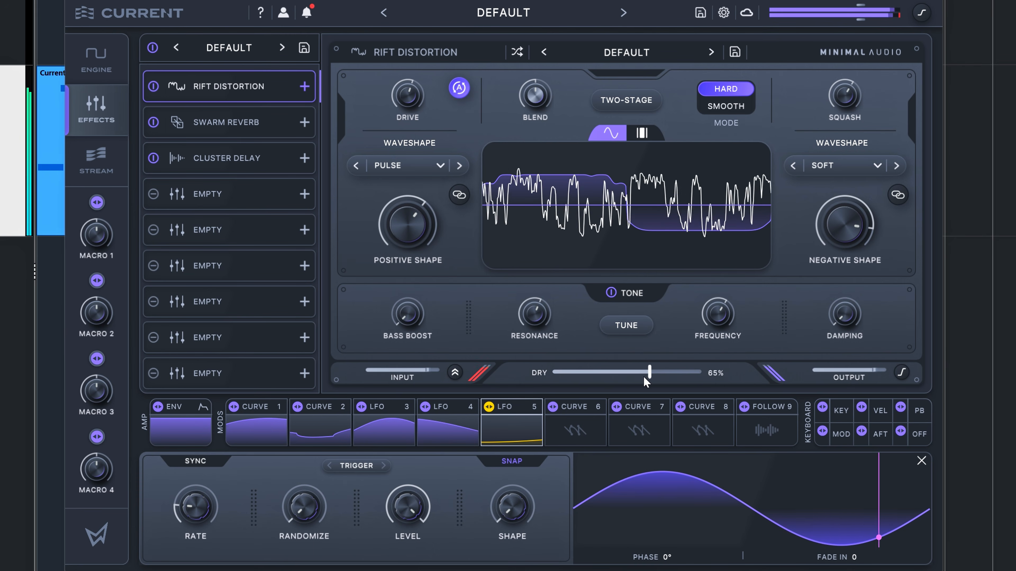
Step: Reduce Rift Distortion's wet mix and readjust its Drive amount
drag(632, 378, 670, 380)
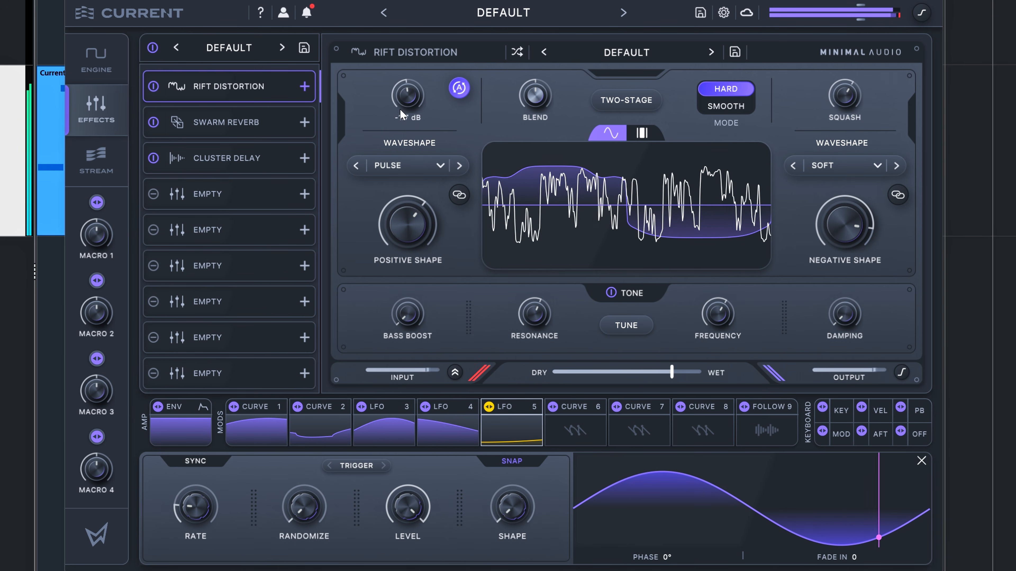
drag(398, 109, 404, 108)
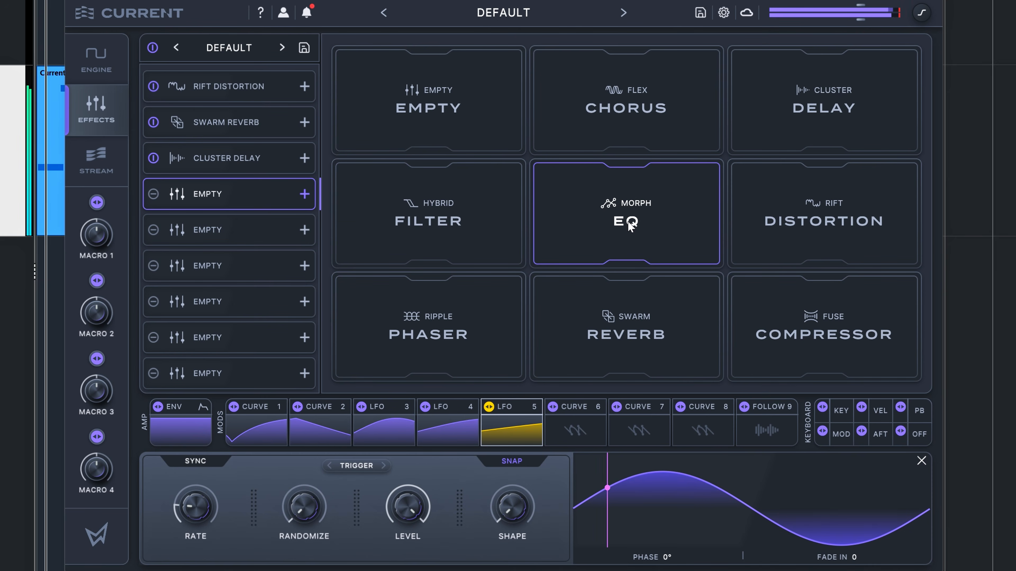
Step: Add Morph EQ with a 4.15 kHz, -1.5 dB peak band in slot four and adjust its Spread
click(607, 227)
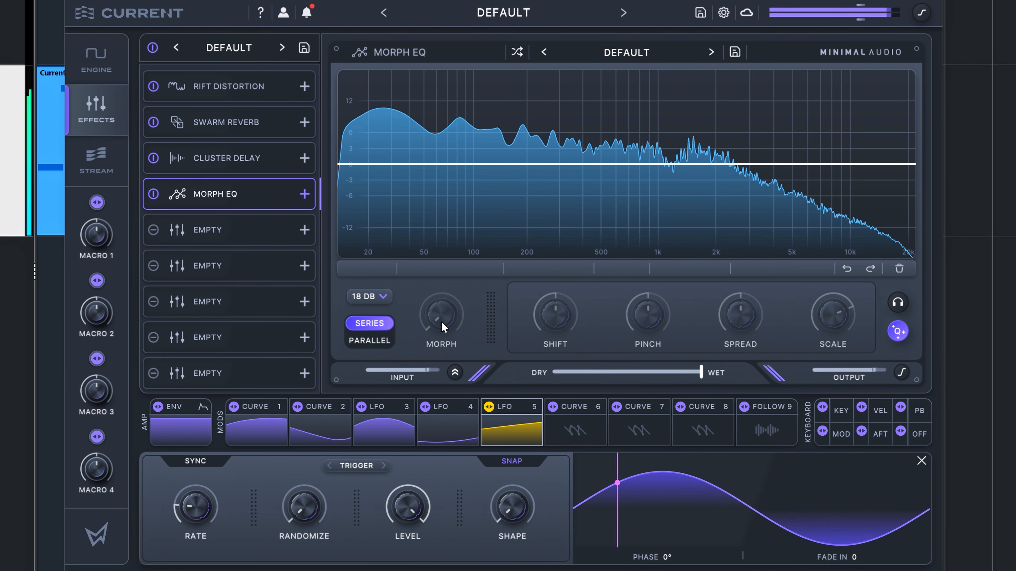
click(787, 159)
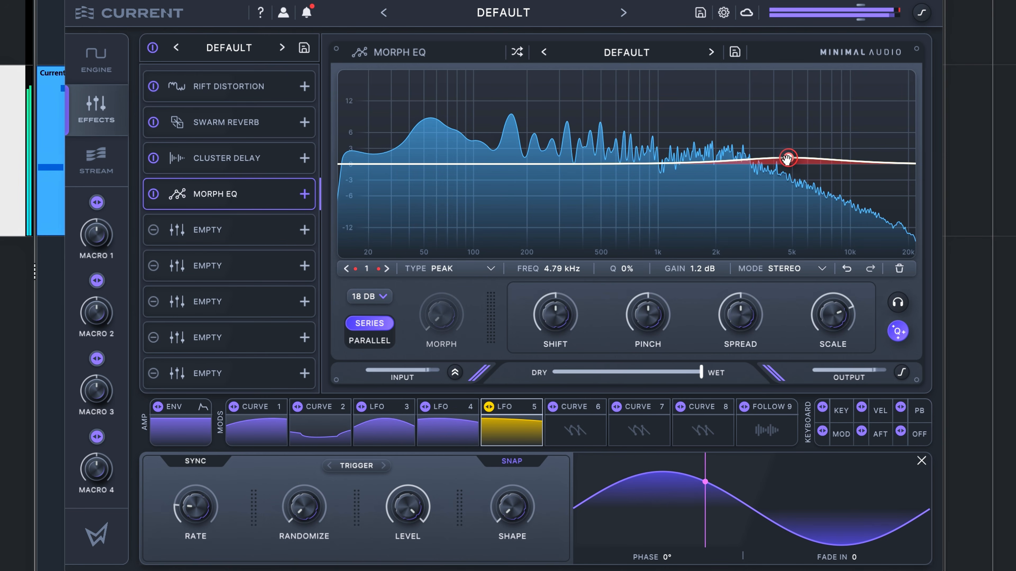
drag(787, 159, 771, 125)
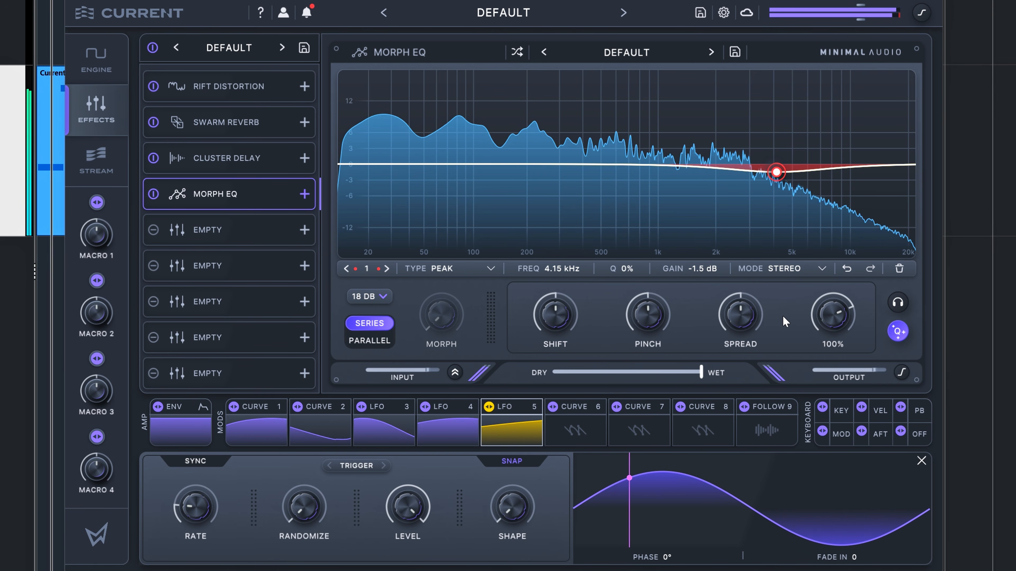
drag(736, 319, 733, 348)
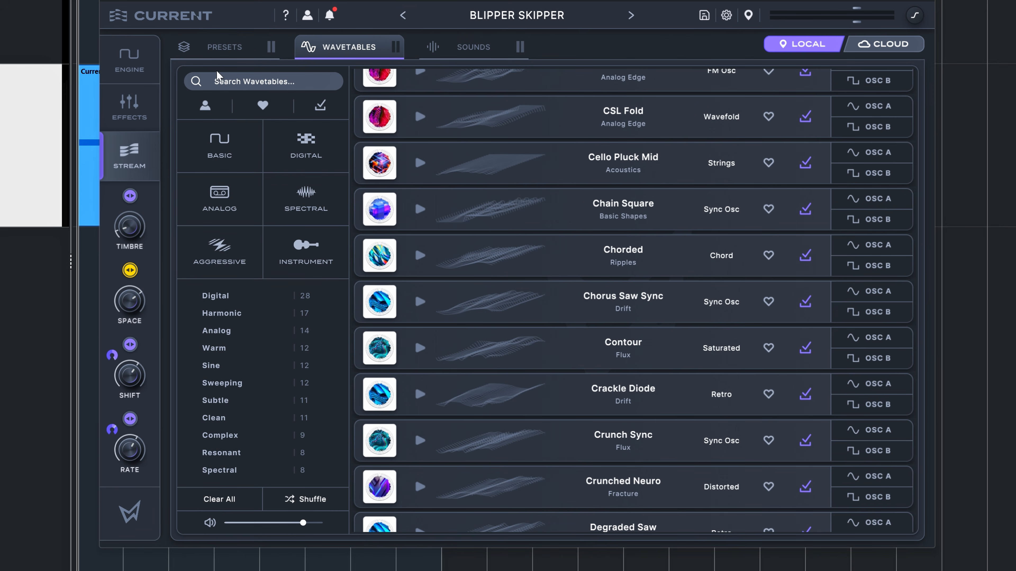
Step: Filter the Stream's presets by Sequence and switch from local to cloud content
click(216, 47)
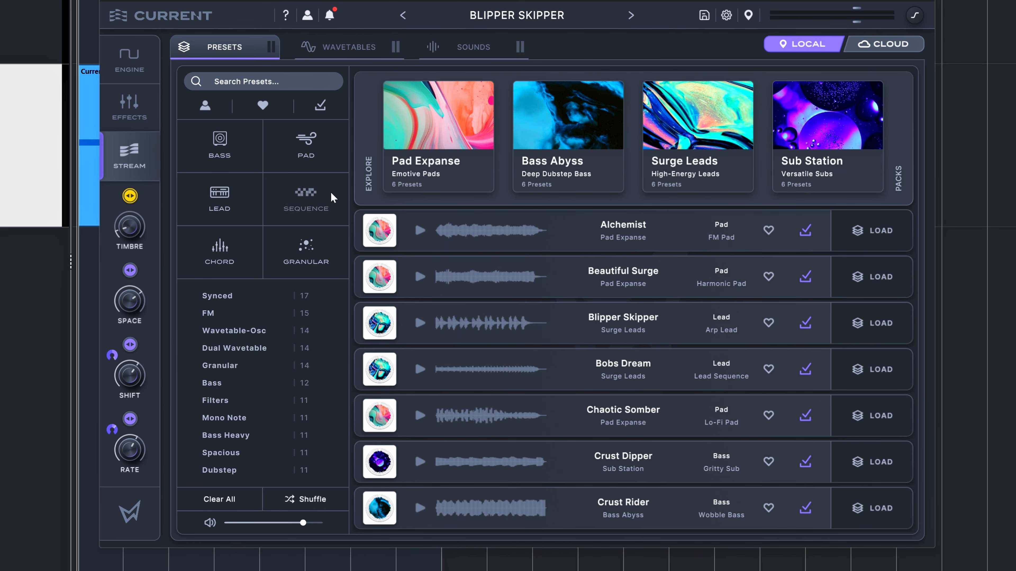
click(306, 198)
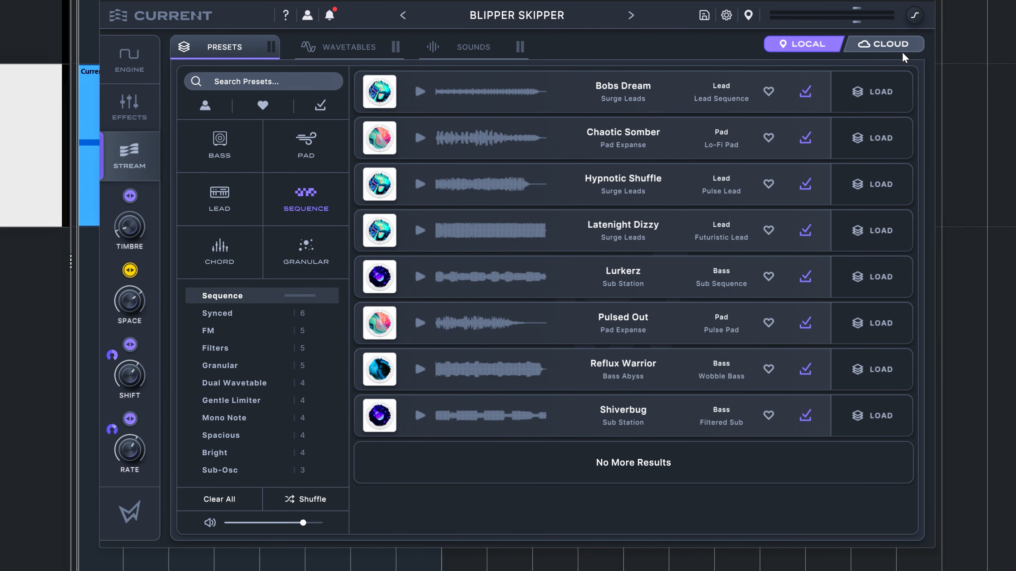
click(900, 45)
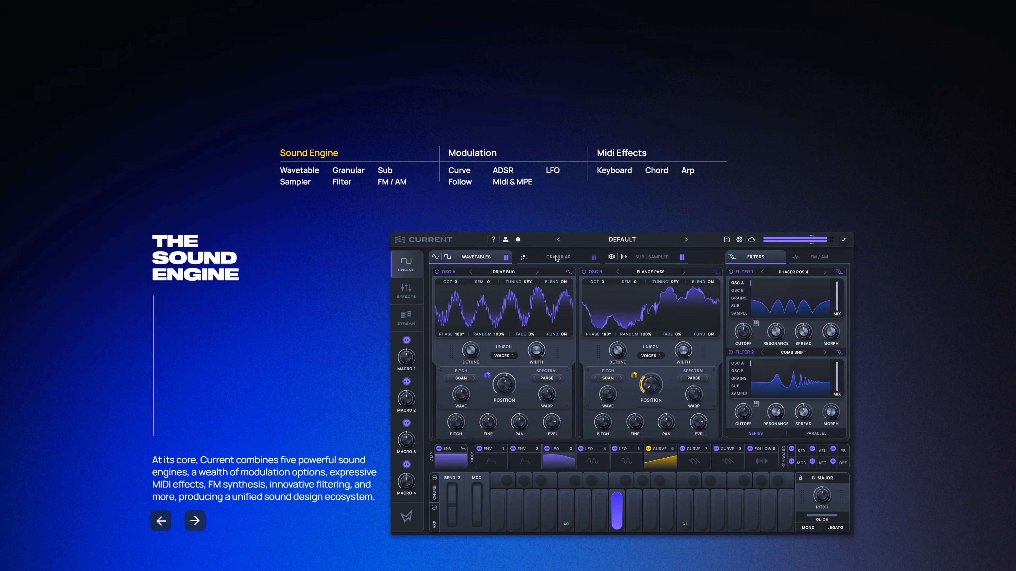
Step: Look through the Current product page on the Minimal Audio website, from the sound engine section down to the pricing plans
scroll(558, 259, down, 5)
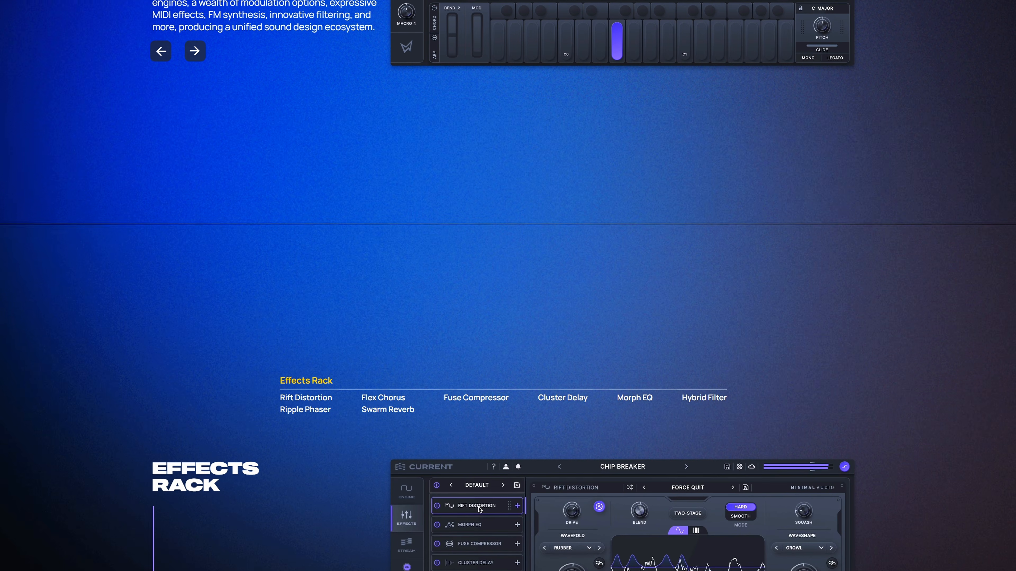
scroll(479, 342, down, 10)
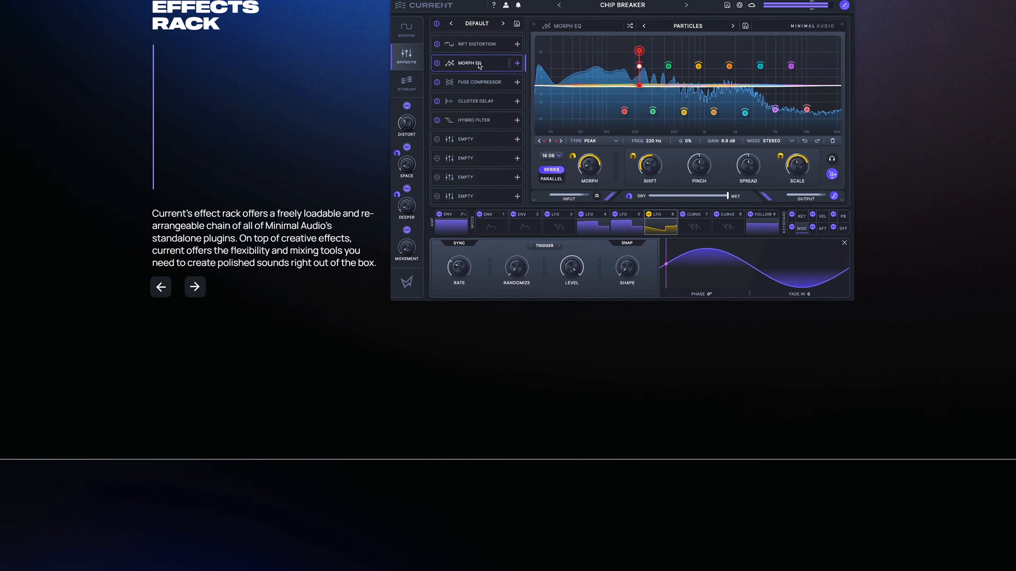
scroll(508, 286, down, 10)
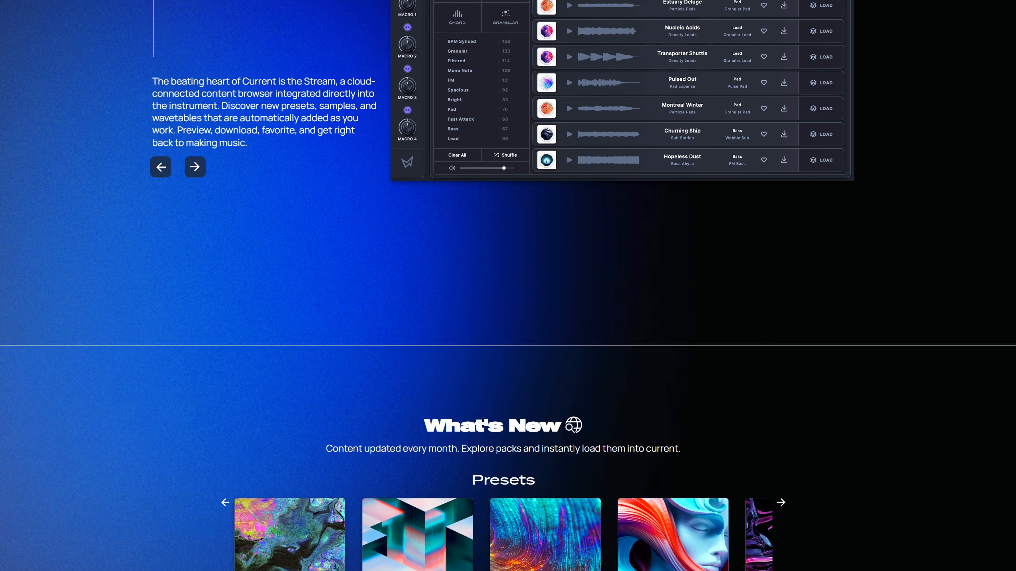
scroll(508, 286, down, 10)
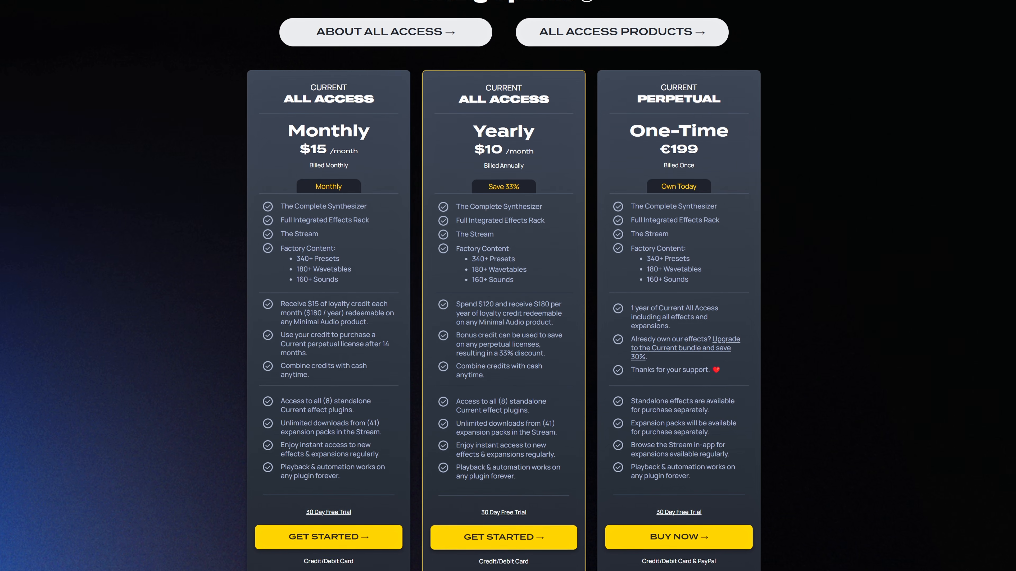